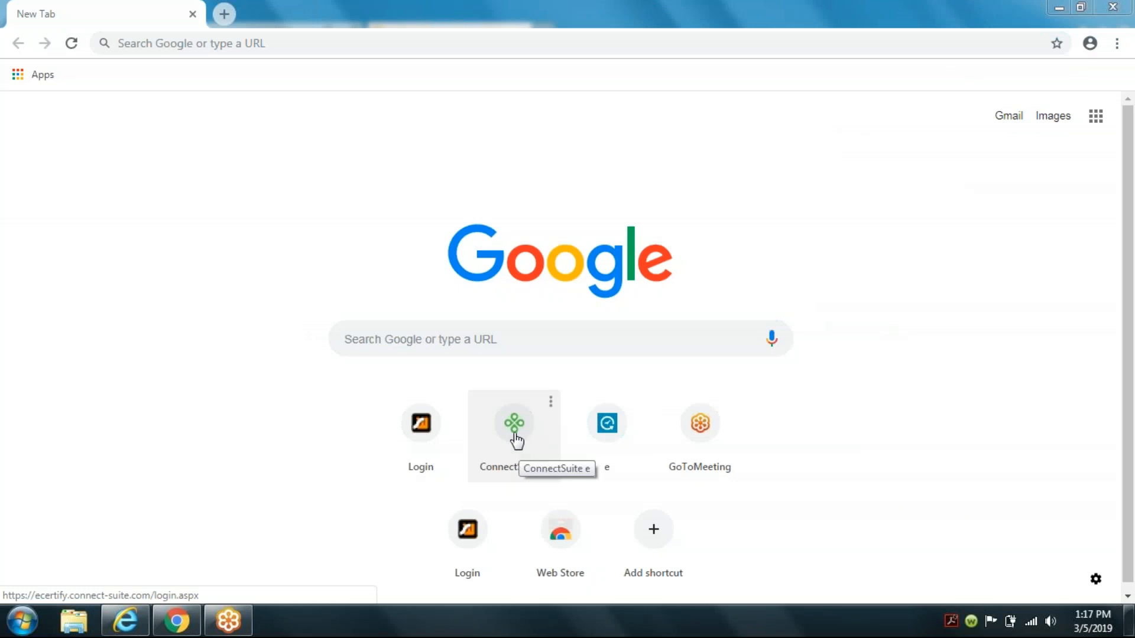
Step: Open the ConnectSuite login page and try to sign in with the account e-mail and password
click(515, 441)
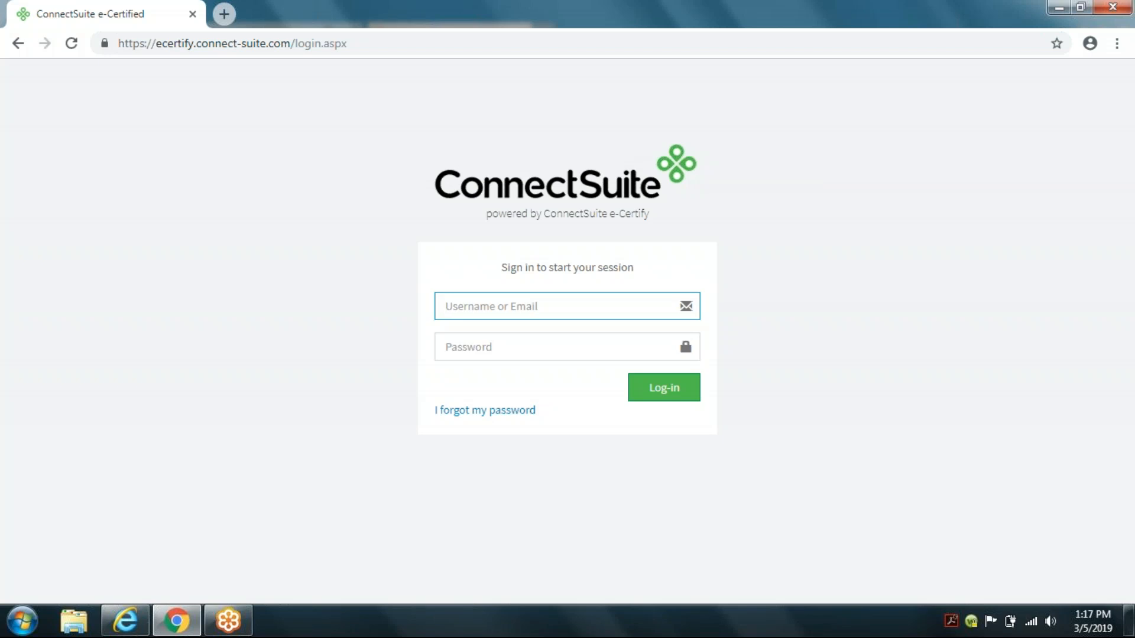
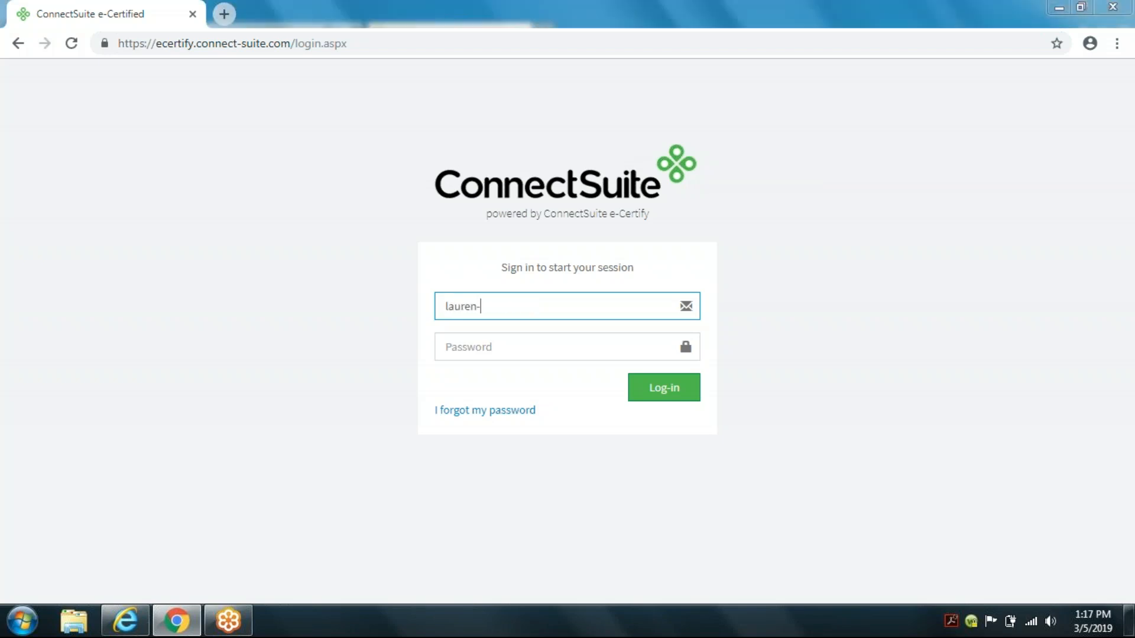
click(512, 306)
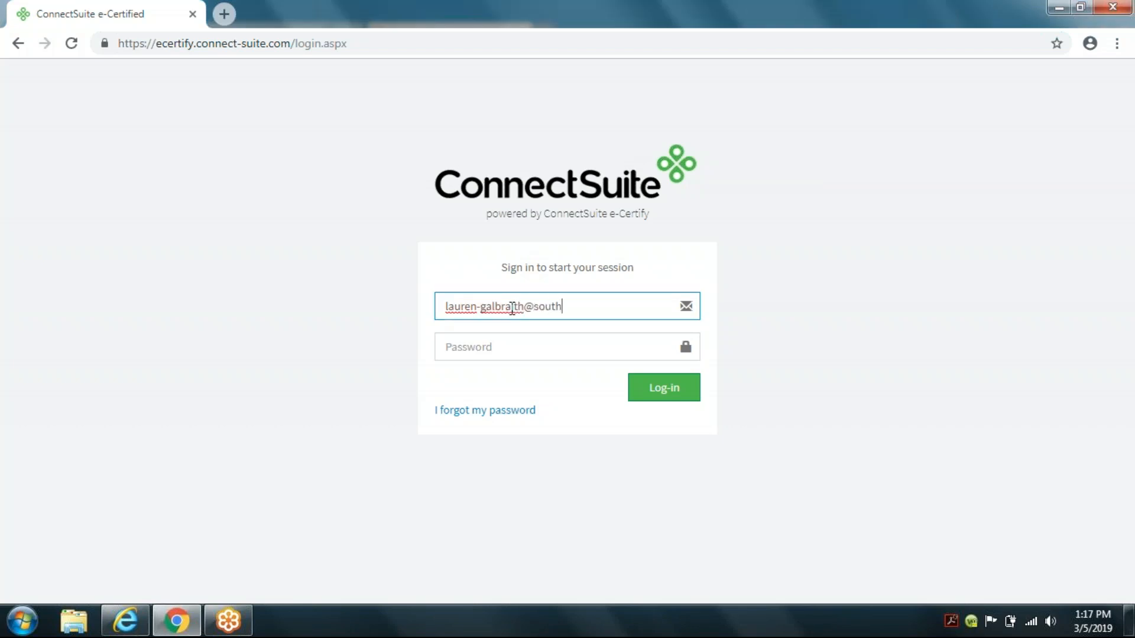
key(Tab)
text(***********************)
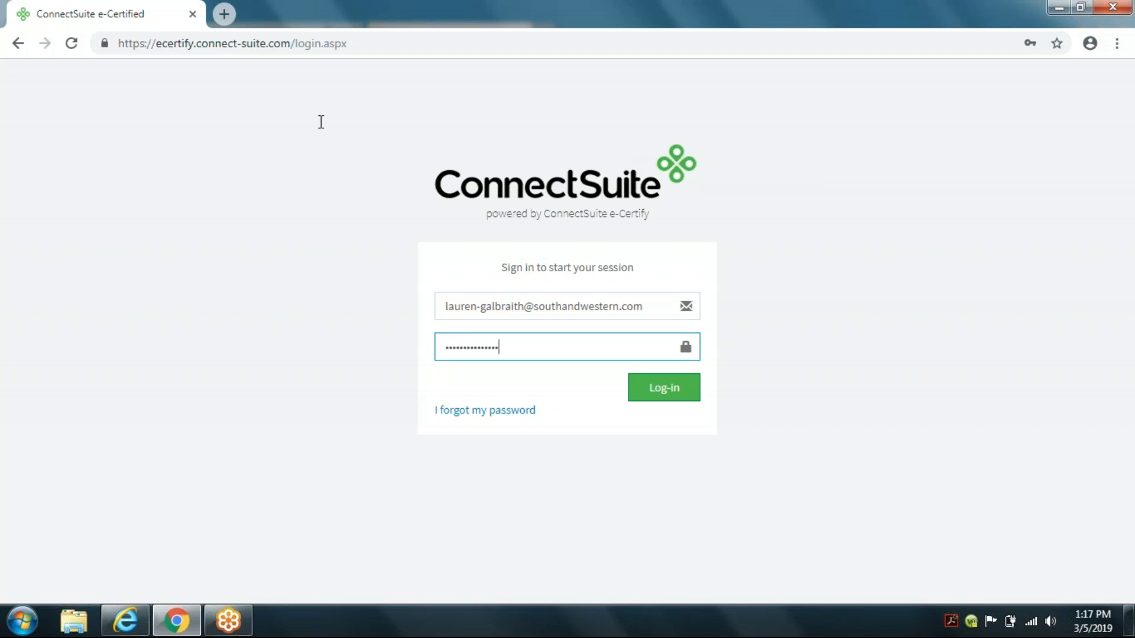
text(*************)
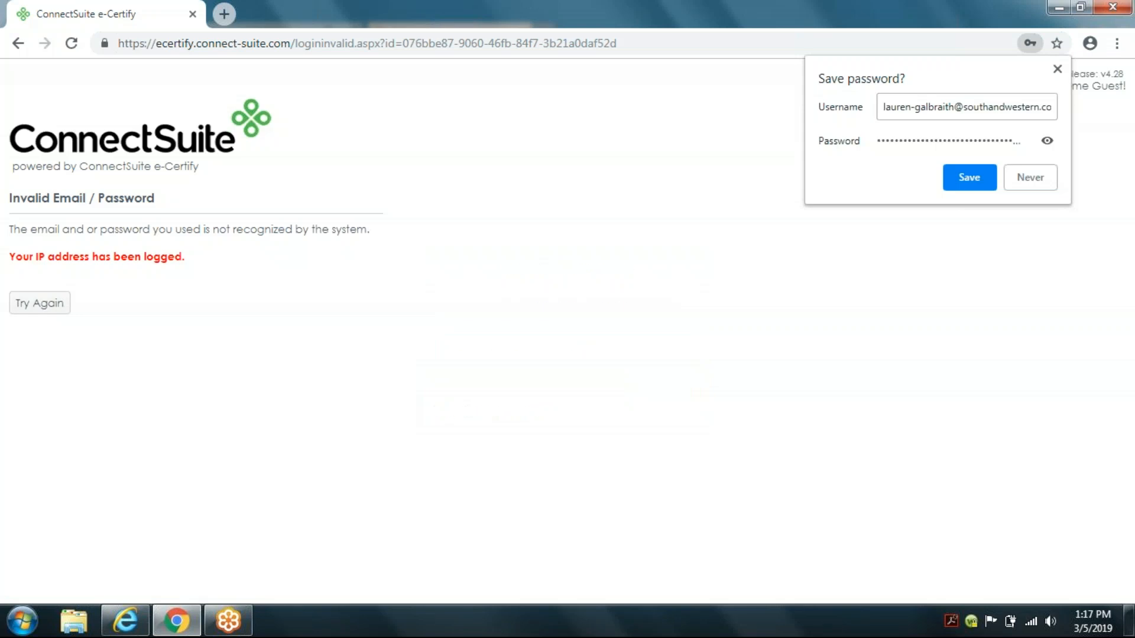
Step: Return to the login form, pick the saved account e-mail and sign in with the account password
click(30, 296)
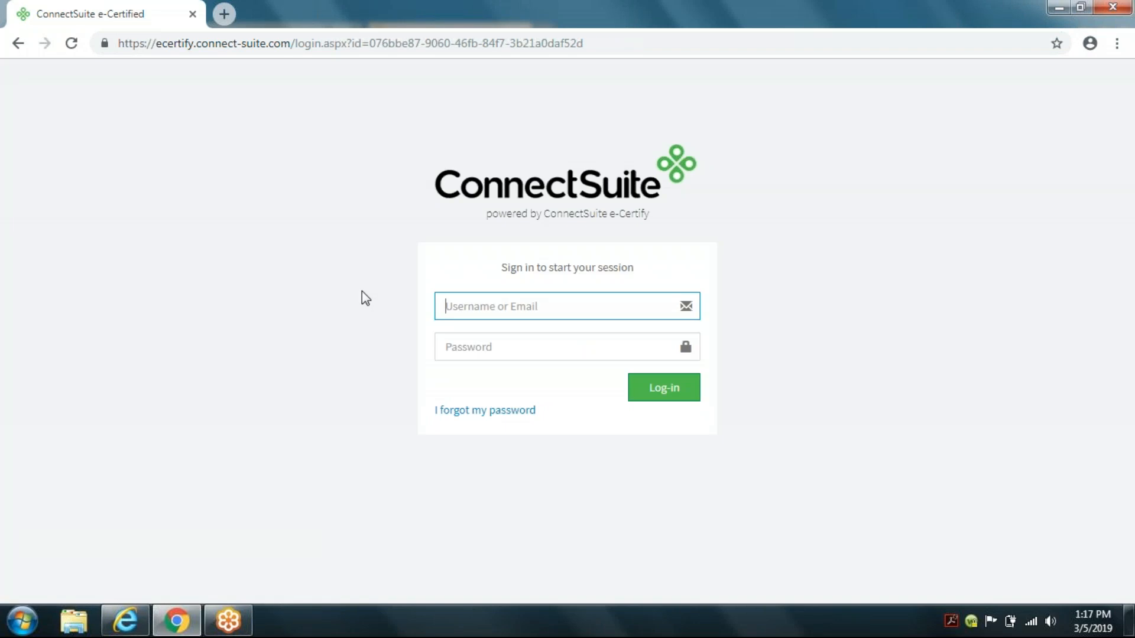
text(la)
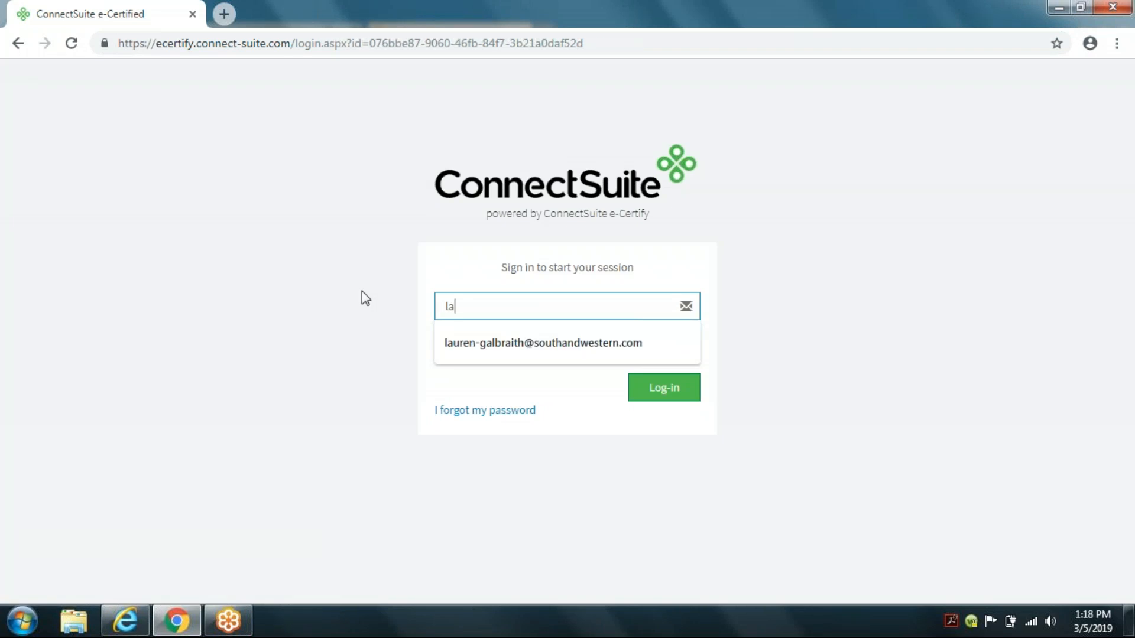
key(Down)
key(Return)
text(********)
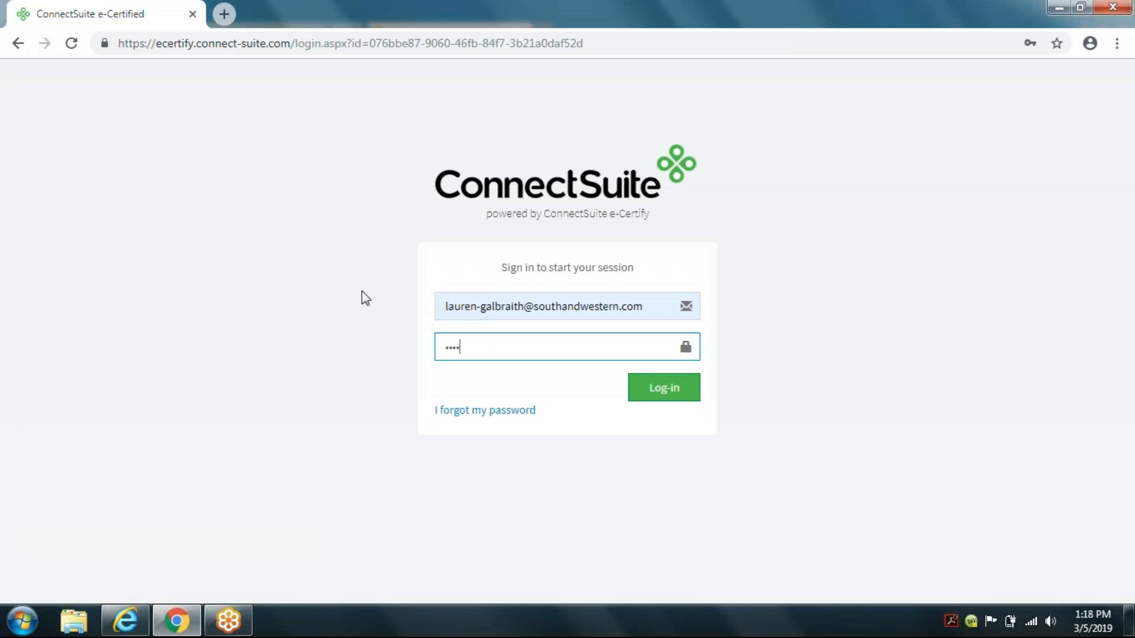
text(********)
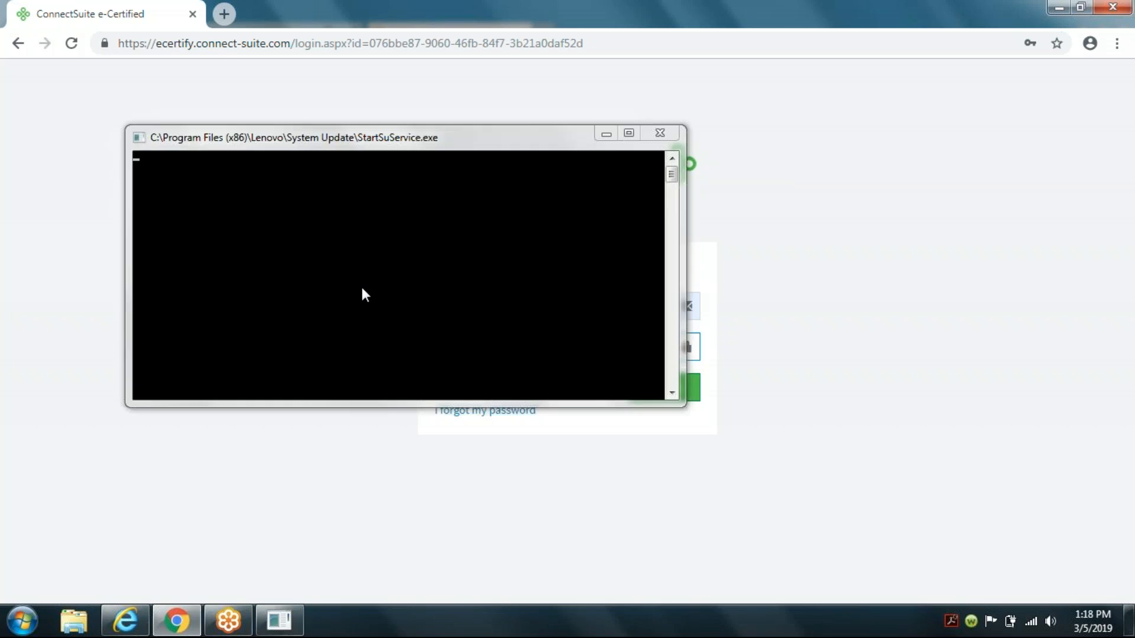
key(ctrl+a)
text(******)
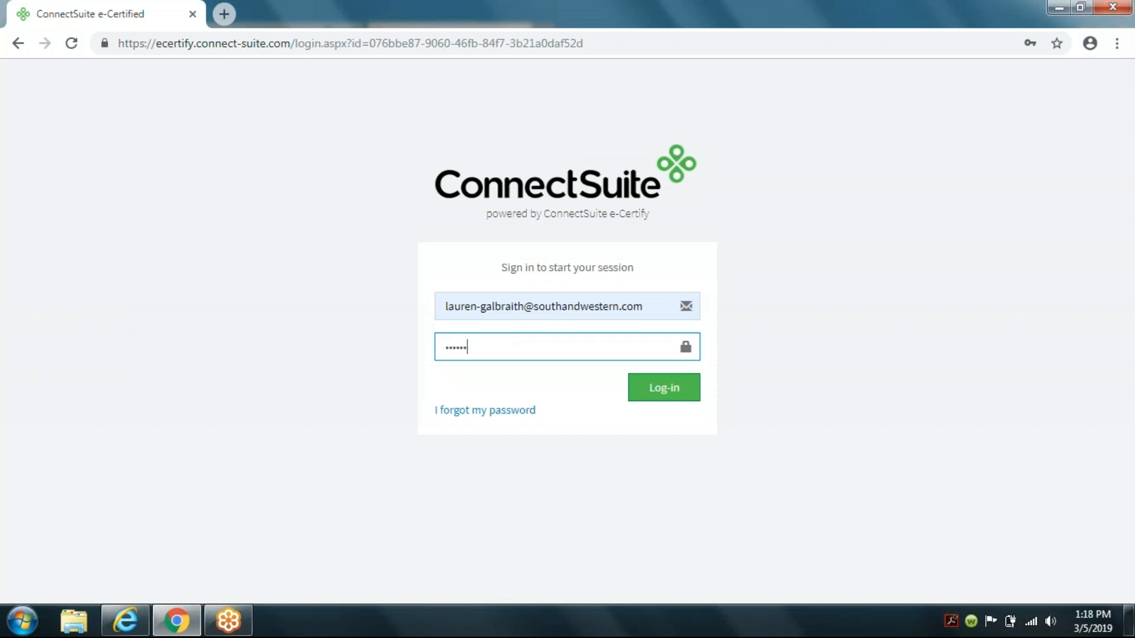
text(******************************)
click(658, 394)
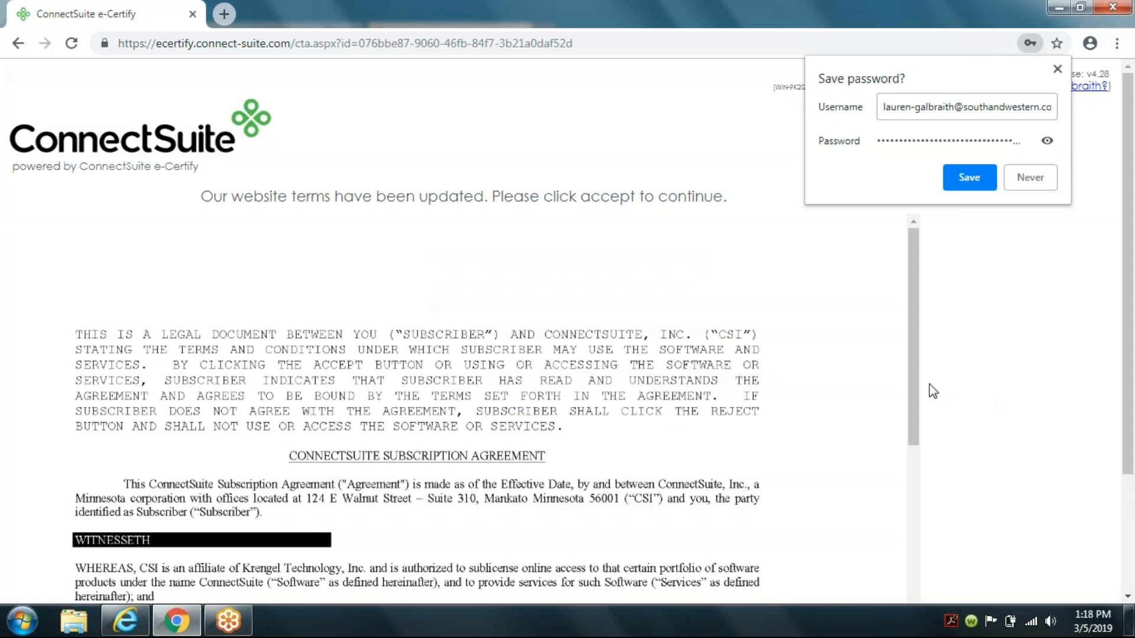
Step: Scroll through the updated website terms and accept them
drag(912, 378, 909, 611)
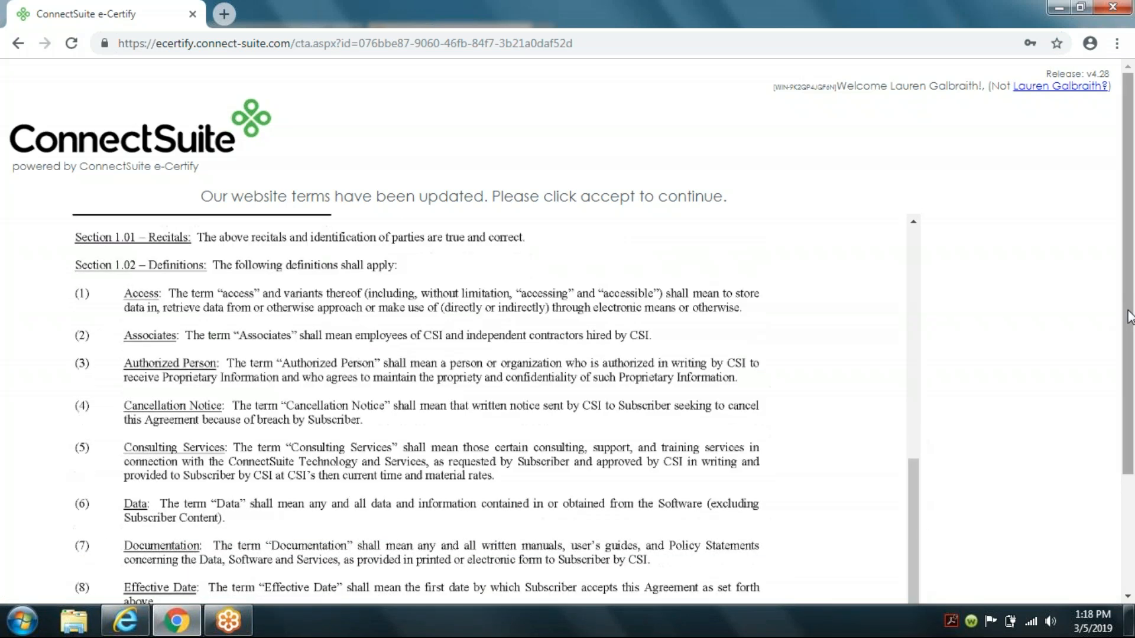
drag(1128, 312, 1116, 395)
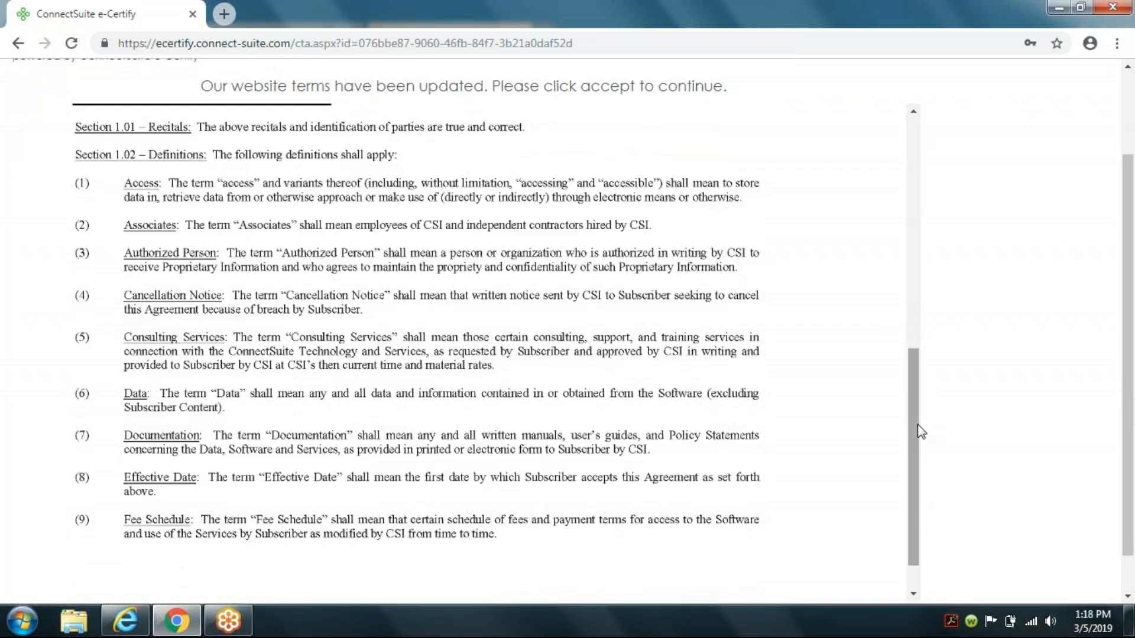
drag(919, 481, 912, 582)
drag(1132, 532, 1132, 567)
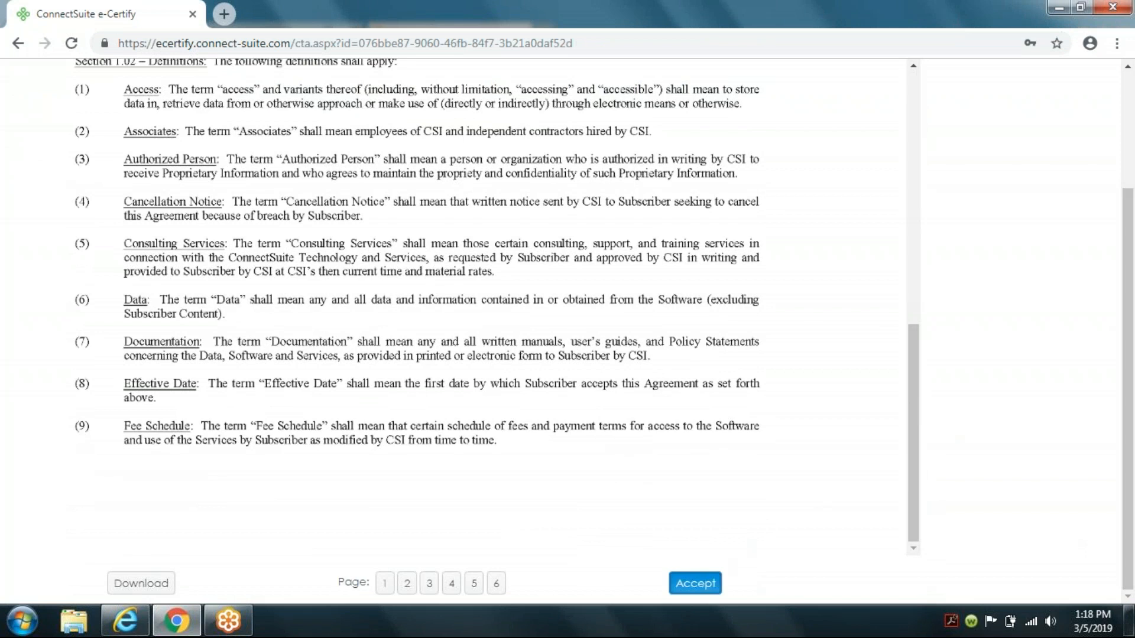
click(696, 584)
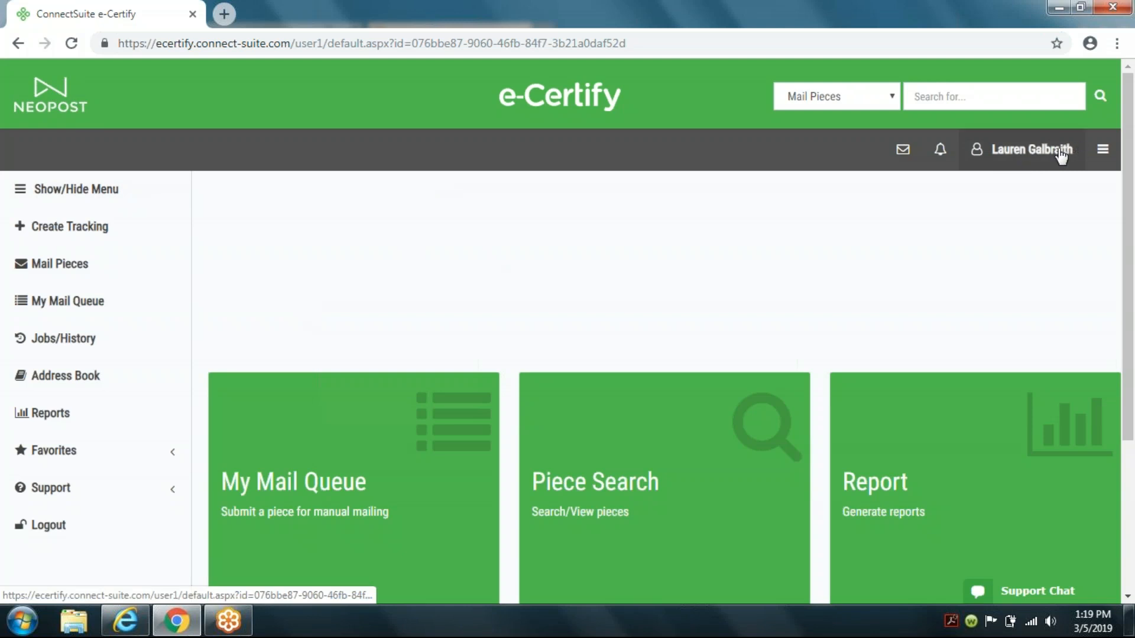
Step: Open the company Users management page and start creating a new user
click(1101, 152)
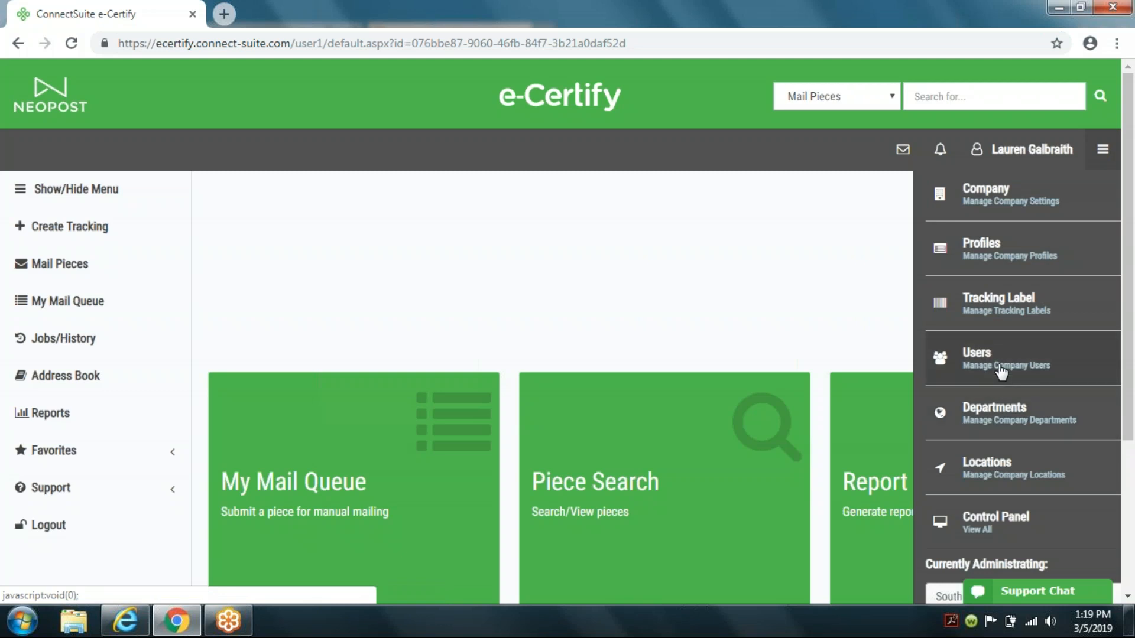
click(1000, 369)
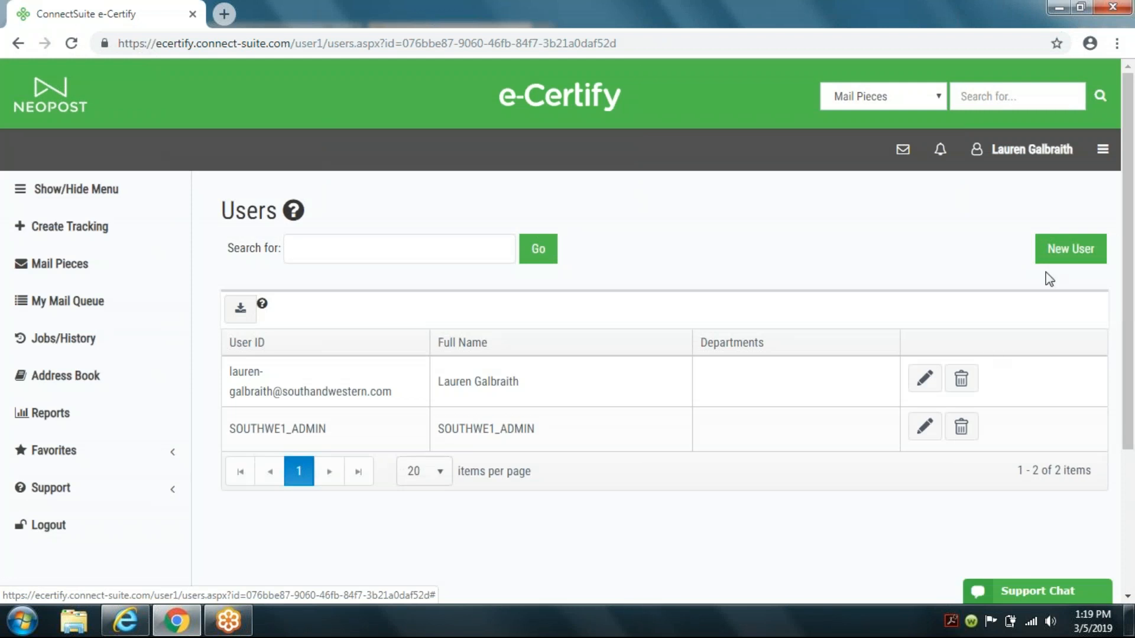
click(1064, 258)
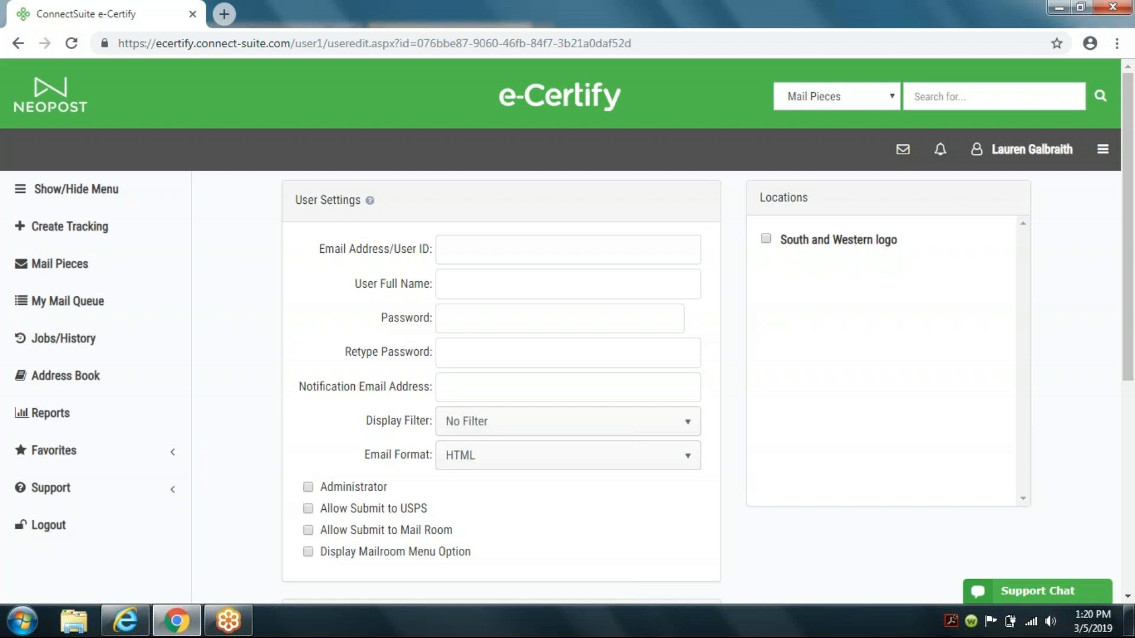
Step: Enter the new user's e-mail as user ID and notification e-mail, their full name, and paste the password into both password fields
click(570, 258)
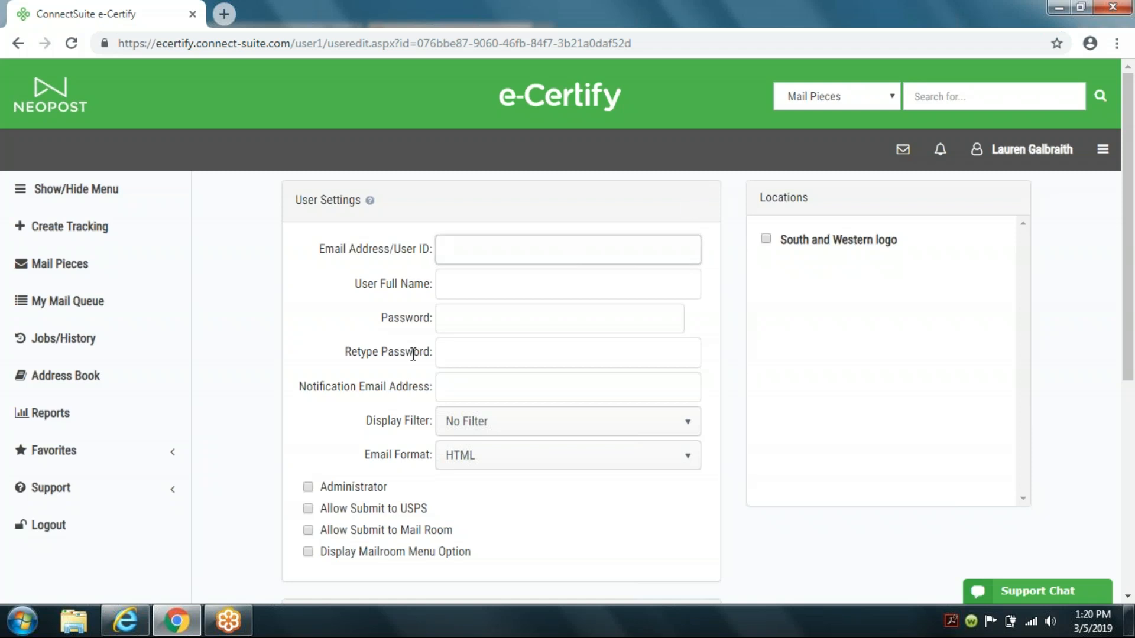
key(ctrl+a)
key(ctrl+c)
key(Tab)
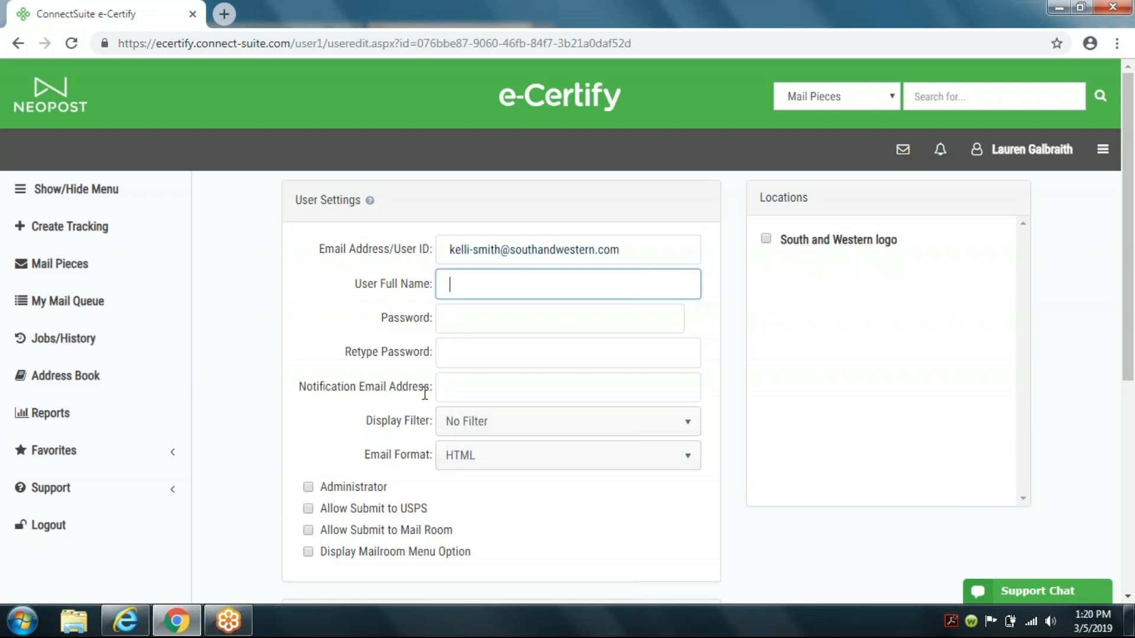
key(Tab)
key(ctrl+v)
key(Tab)
key(ctrl+v)
key(Tab)
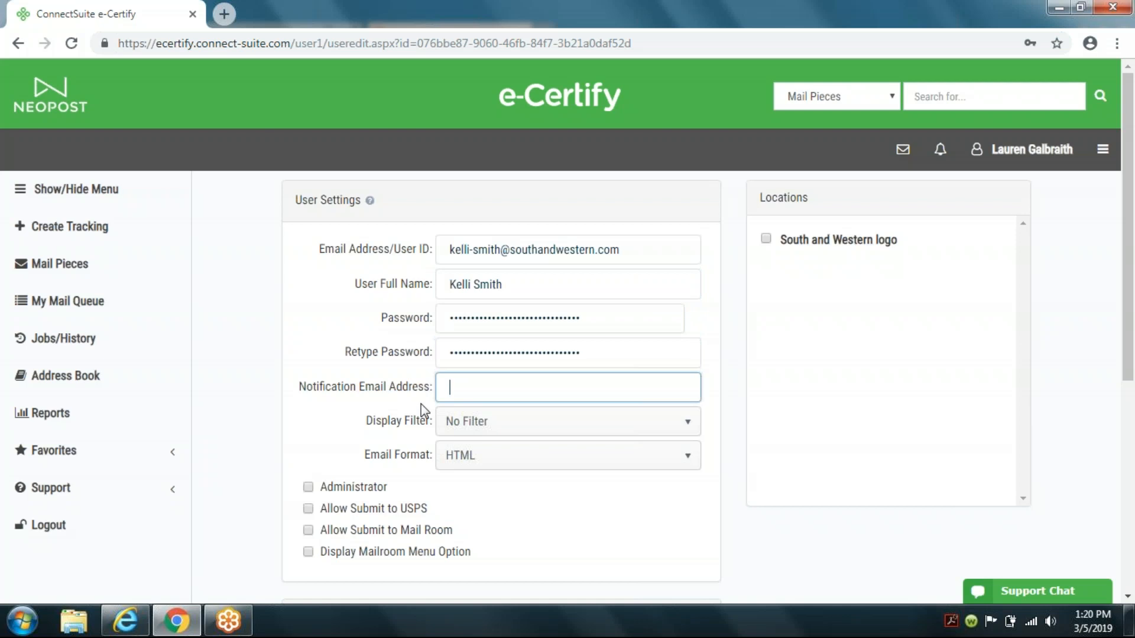
key(ctrl+v)
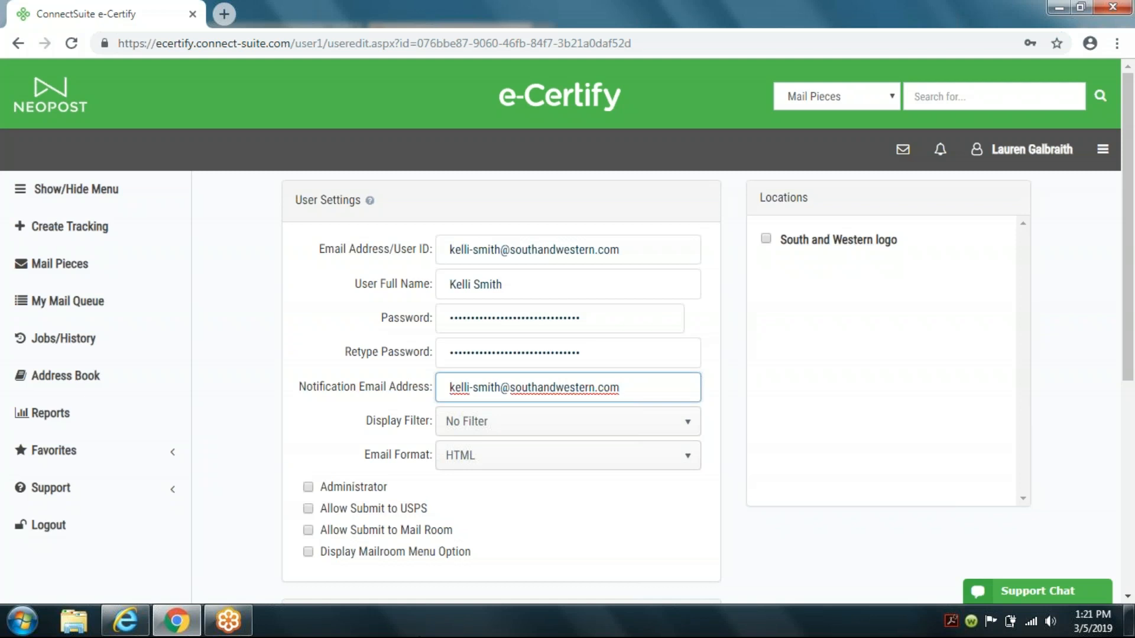
Step: Set the Display Filter to Filter By Location/Department and enable Administrator and Allow Submit to USPS
click(678, 434)
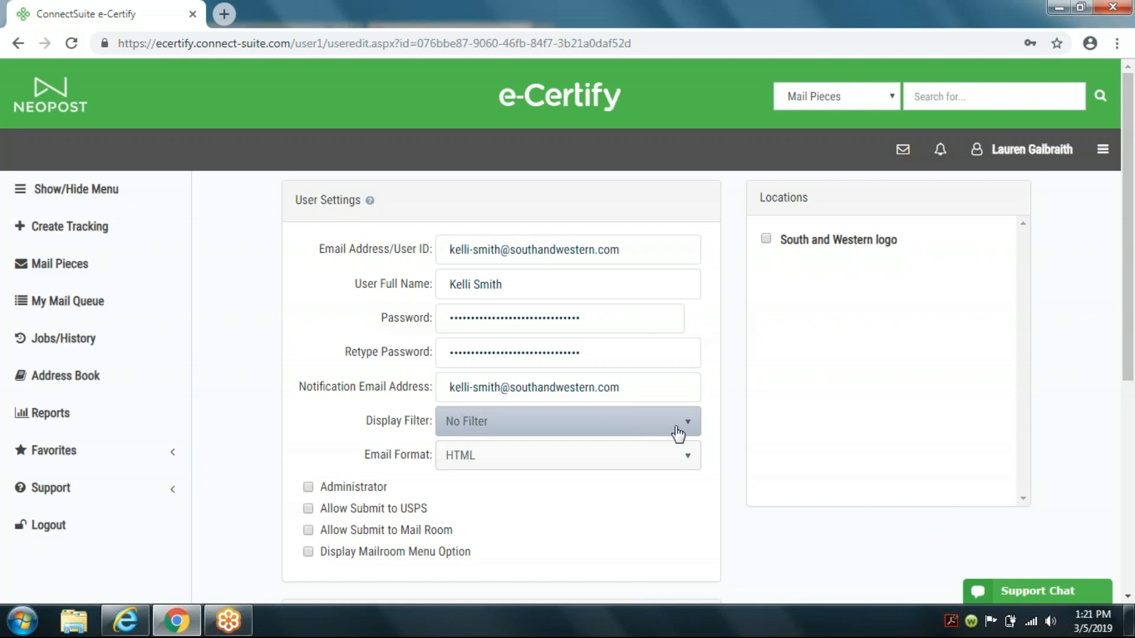
click(678, 435)
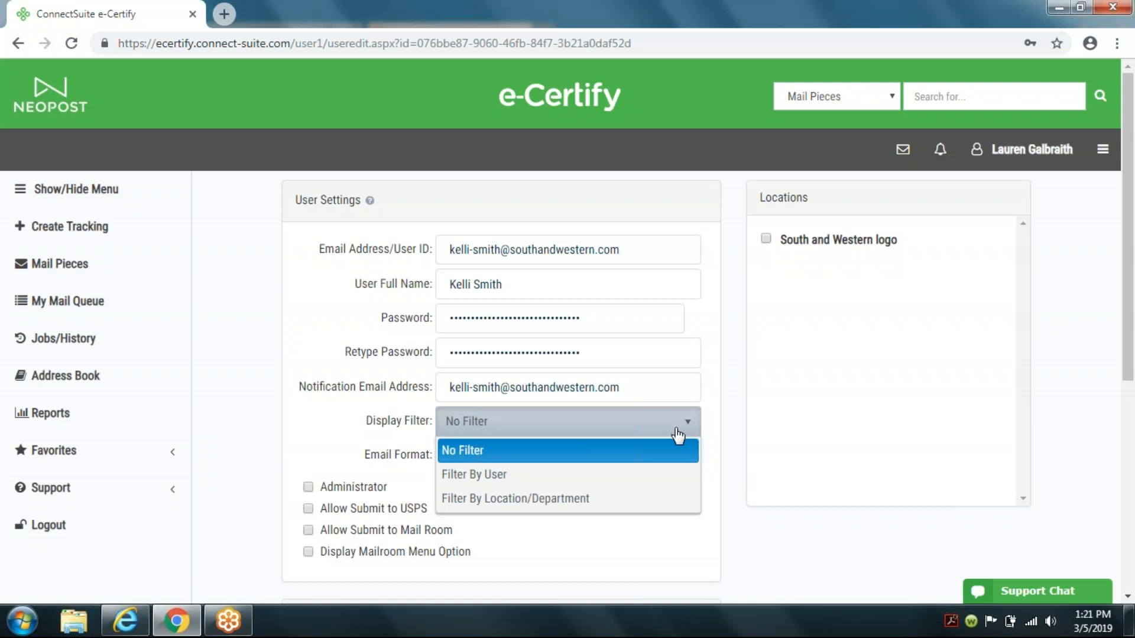
click(548, 499)
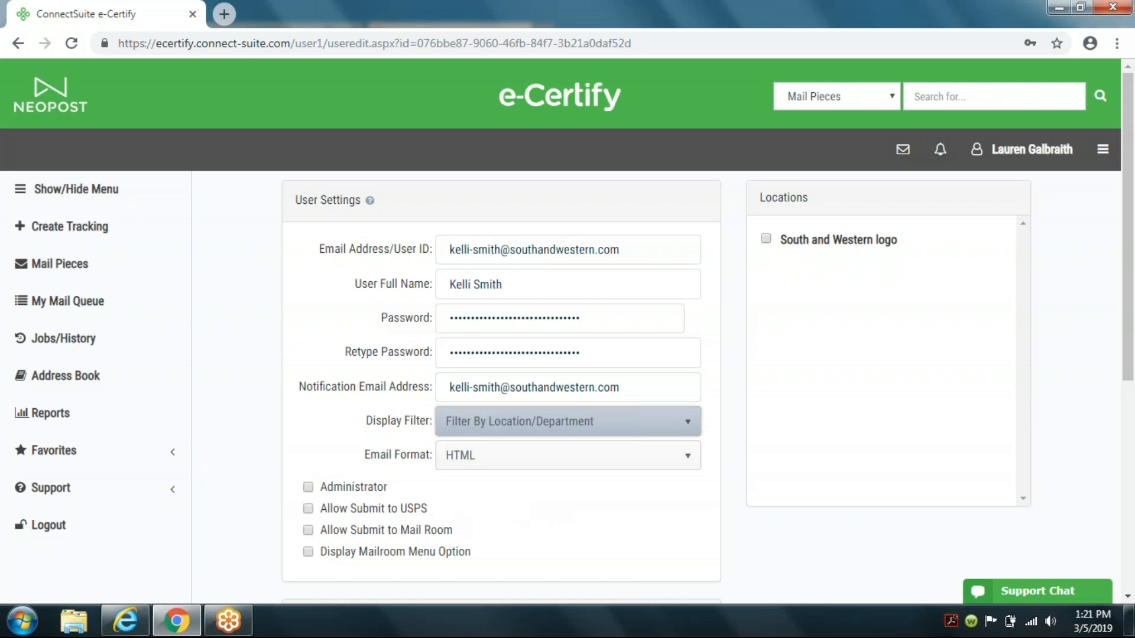
click(307, 488)
click(308, 508)
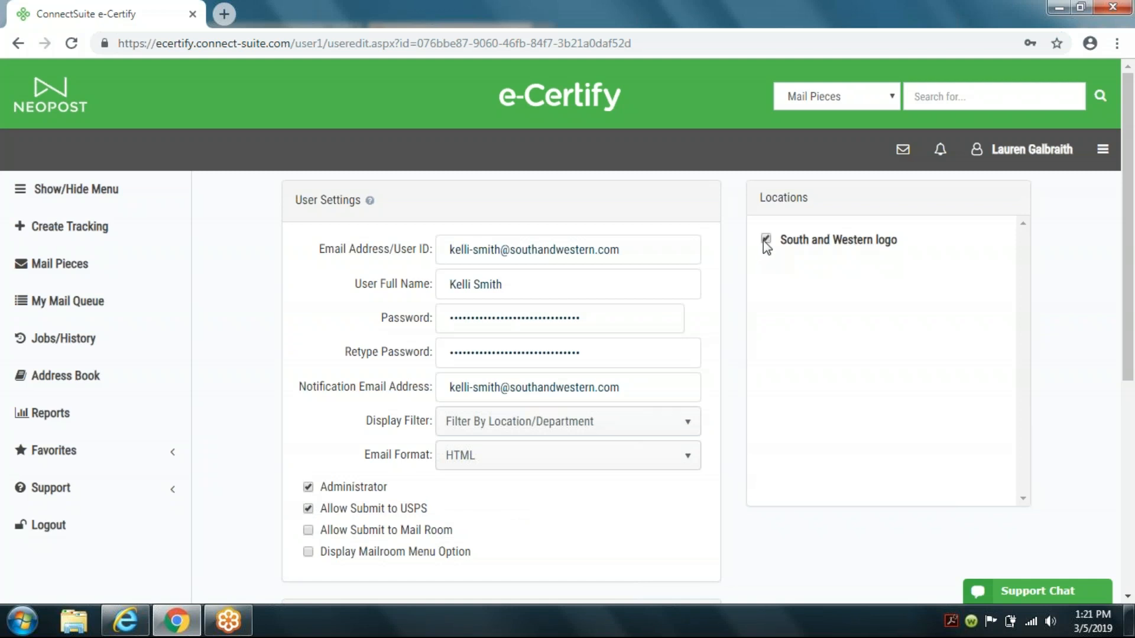
Step: Tick the South and Western logo location and save the new user
scroll(767, 286, down, 5)
scroll(768, 286, up, 4)
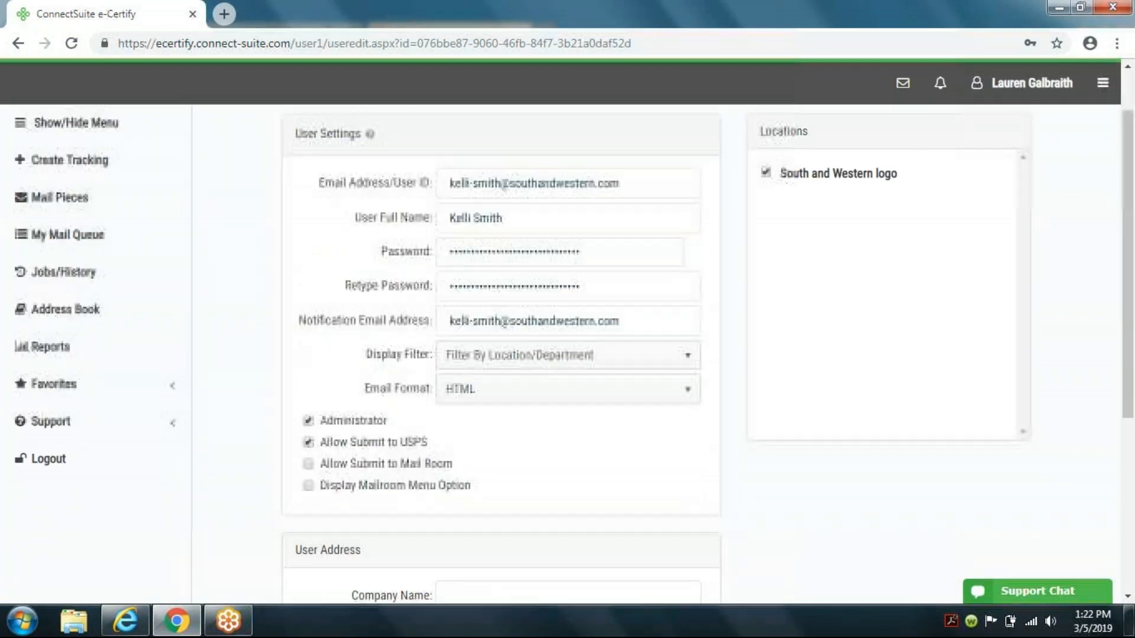
scroll(768, 286, down, 5)
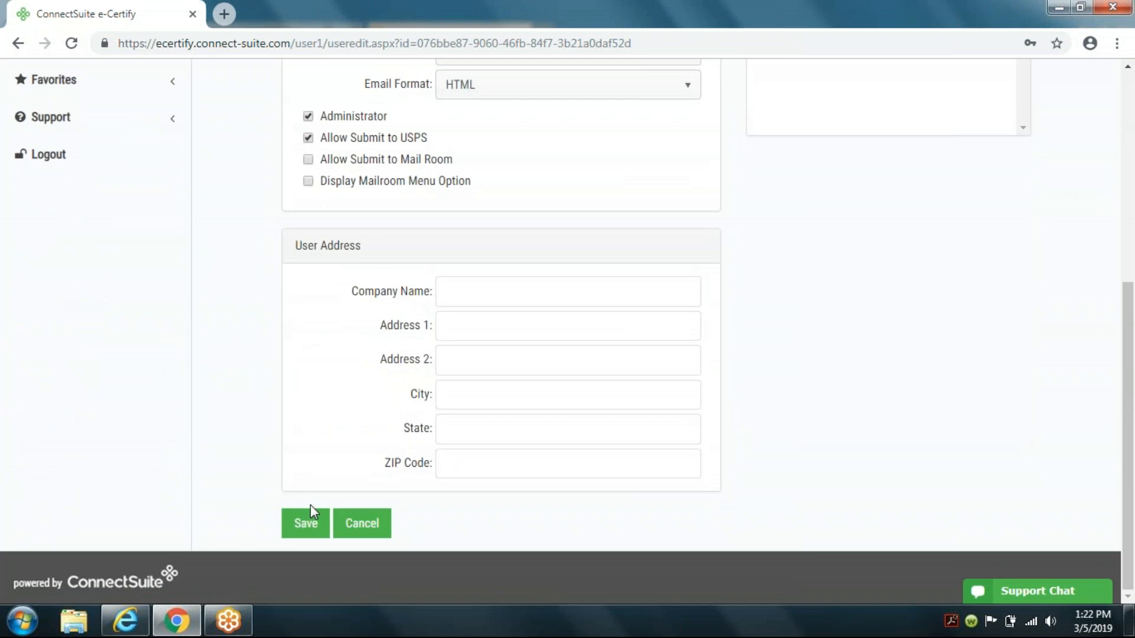
click(312, 523)
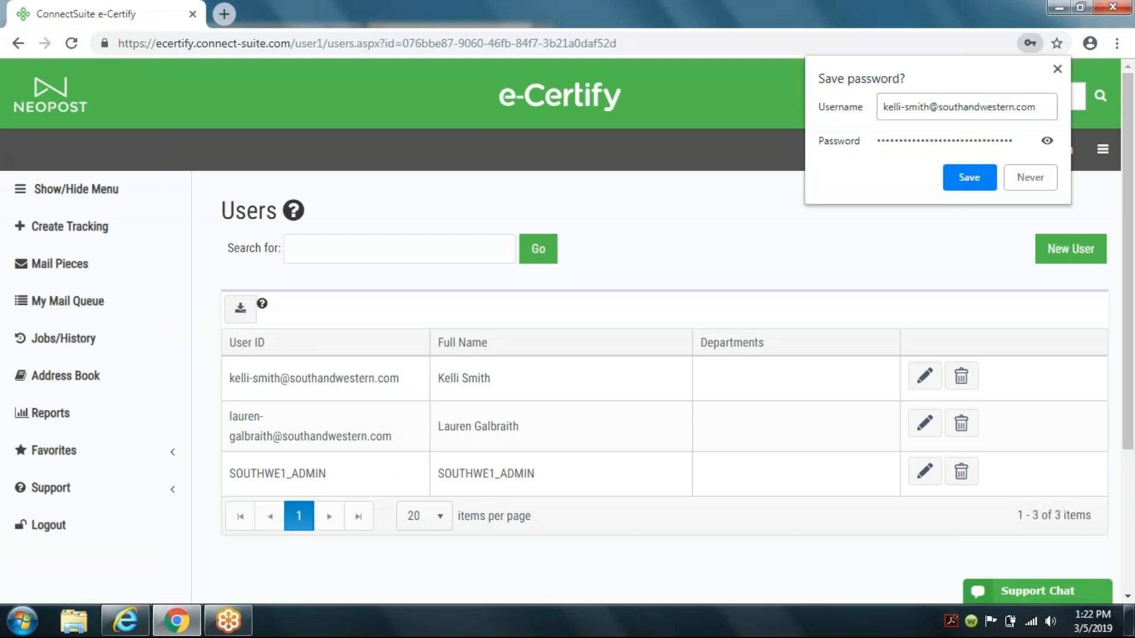
Step: Start another new user and enter their e-mail as user ID and their full name
click(1079, 250)
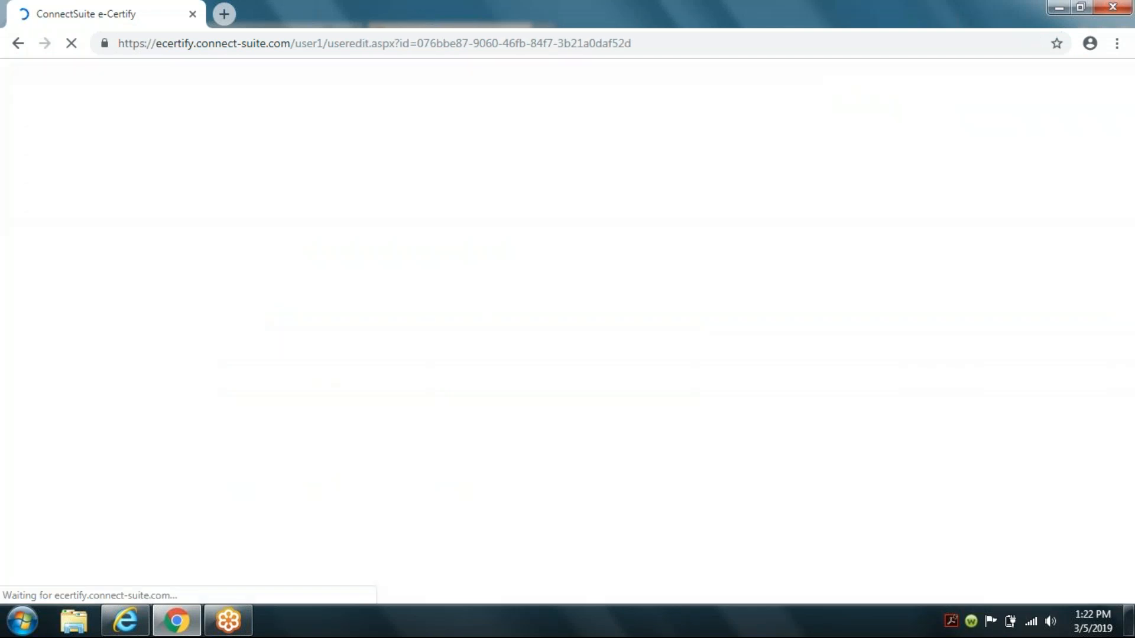
click(520, 246)
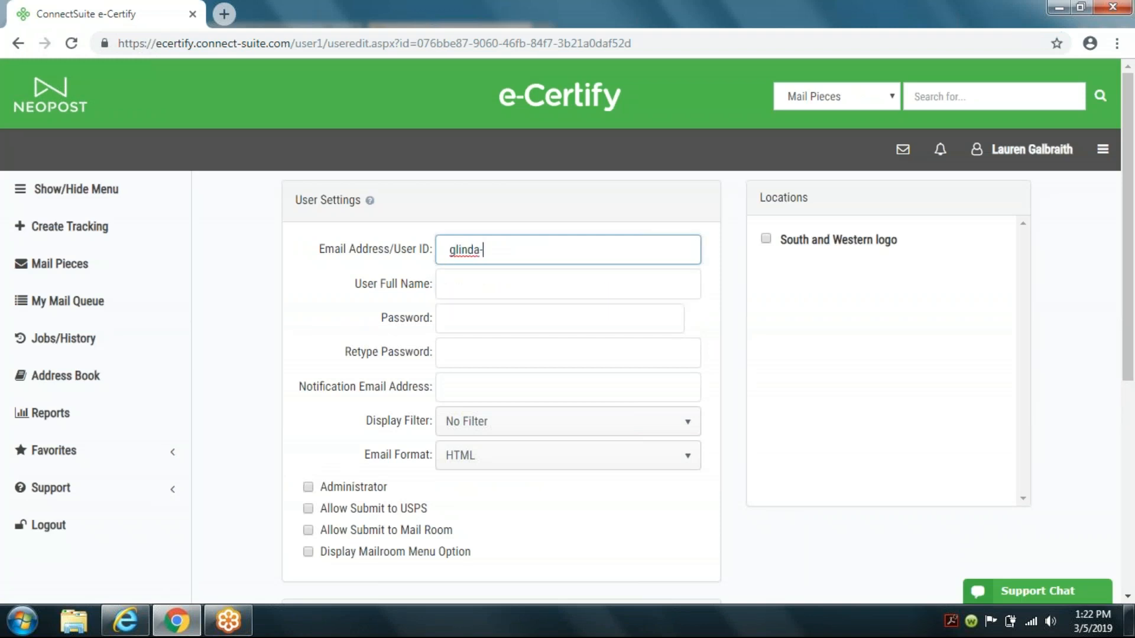
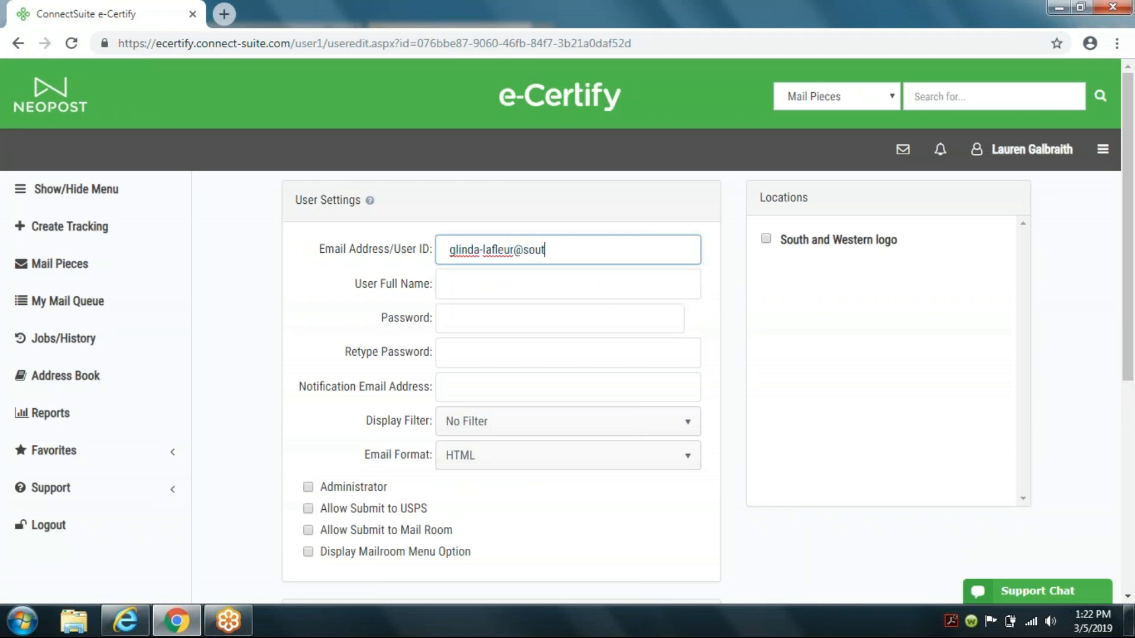
key(Tab)
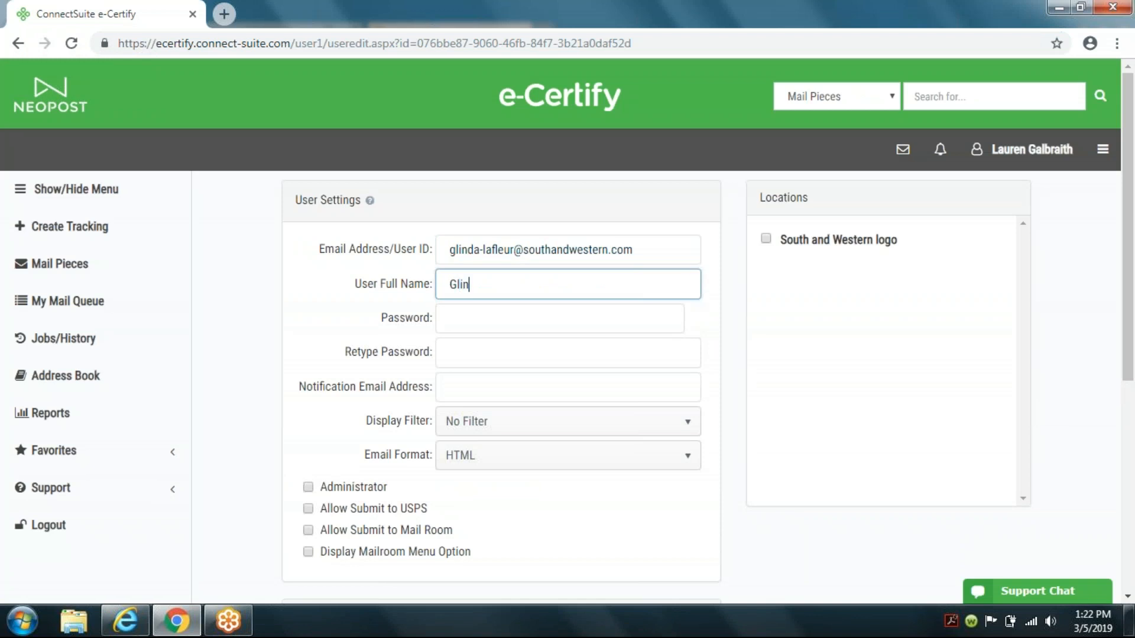
Step: Copy the user's e-mail and paste it into the password, retype password and notification e-mail fields
key(Tab)
triple_click(522, 260)
key(ctrl+c)
key(Tab)
key(Tab)
key(ctrl+v)
key(Tab)
key(ctrl+v)
Step: Set the Display Filter to Filter By Location/Department
key(Tab)
key(ctrl+v)
key(Tab)
key(Tab)
key(shift+Tab)
key(Down)
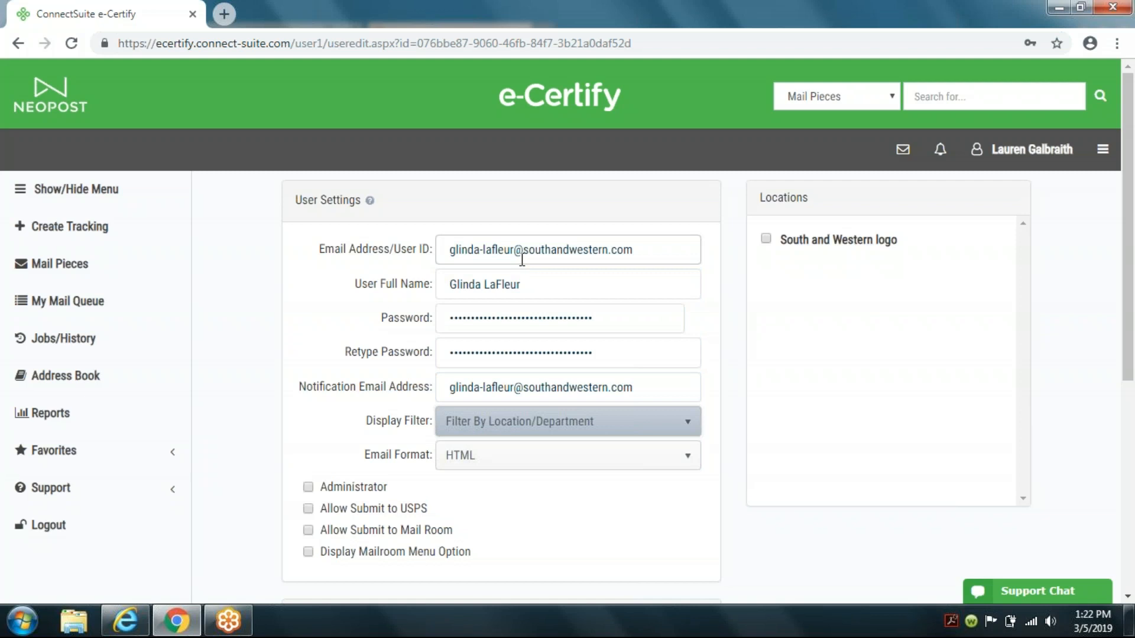
Step: Enable Allow Submit to USPS and tick the South and Western logo location for this user
key(Tab)
key(Tab)
key(Tab)
click(766, 239)
scroll(749, 408, down, 1)
scroll(749, 408, up, 1)
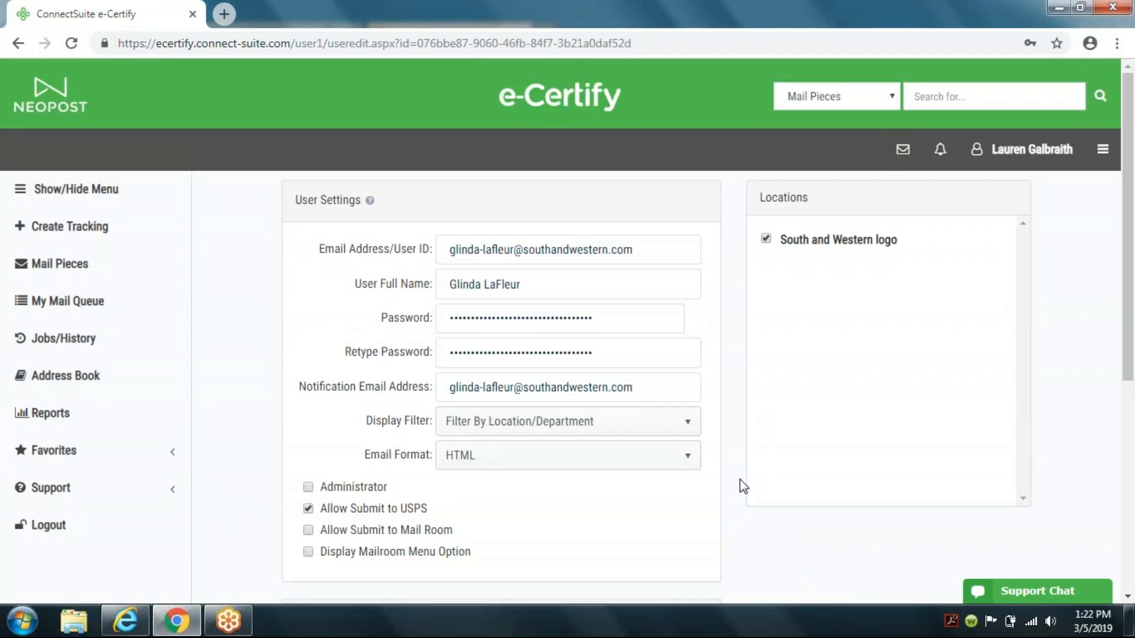
Step: Save the new user and dismiss the browser's offer to save the password
scroll(744, 486, down, 6)
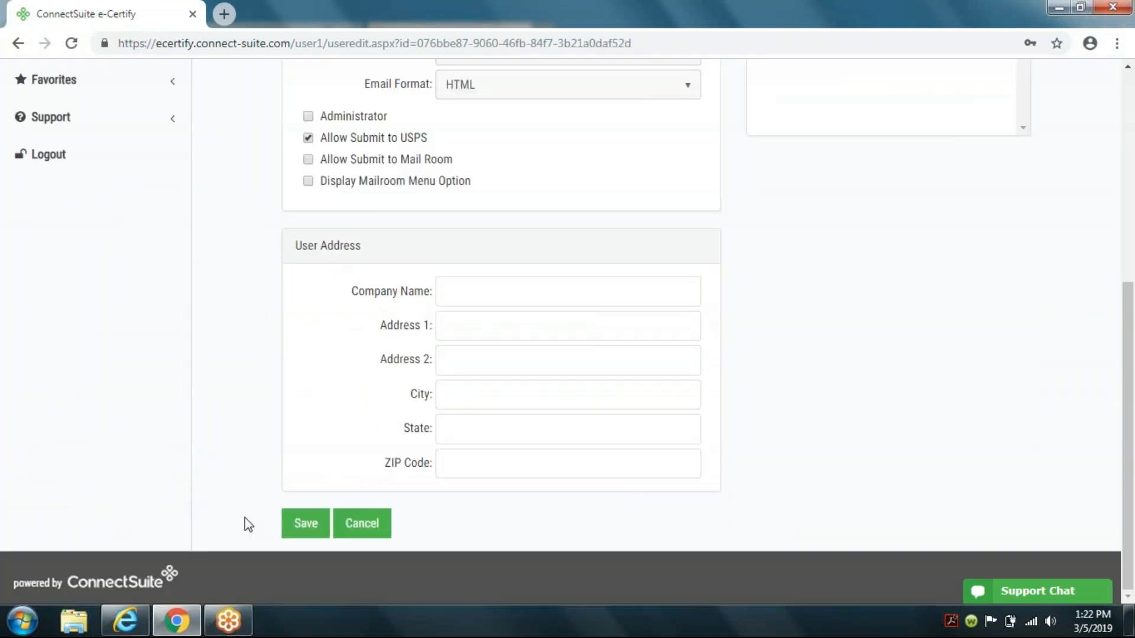
click(300, 524)
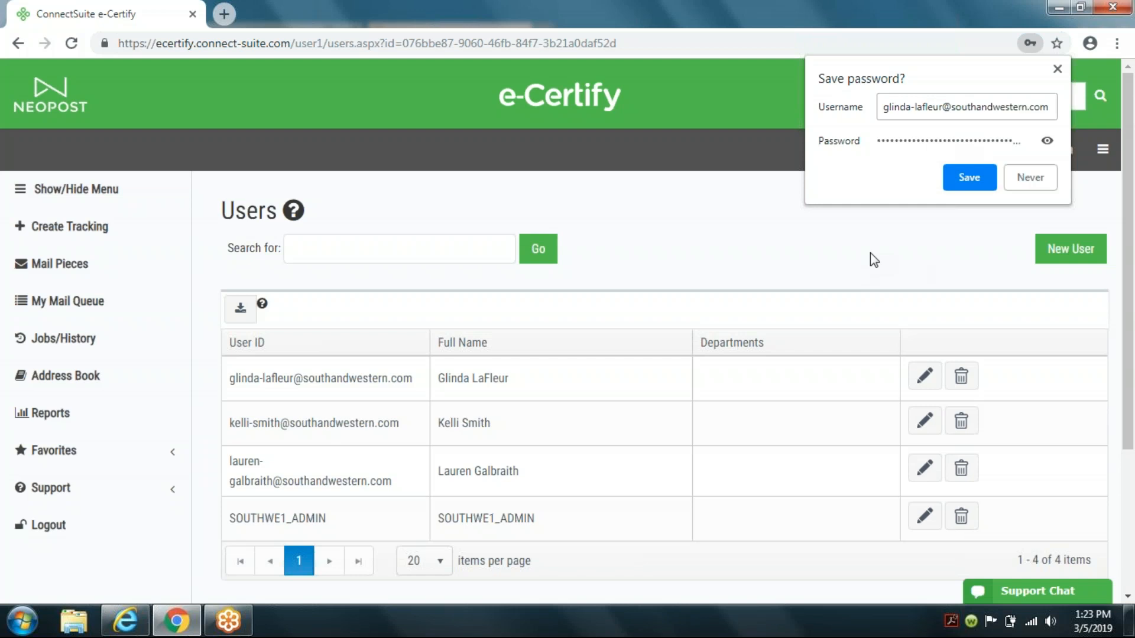
click(1057, 70)
click(732, 343)
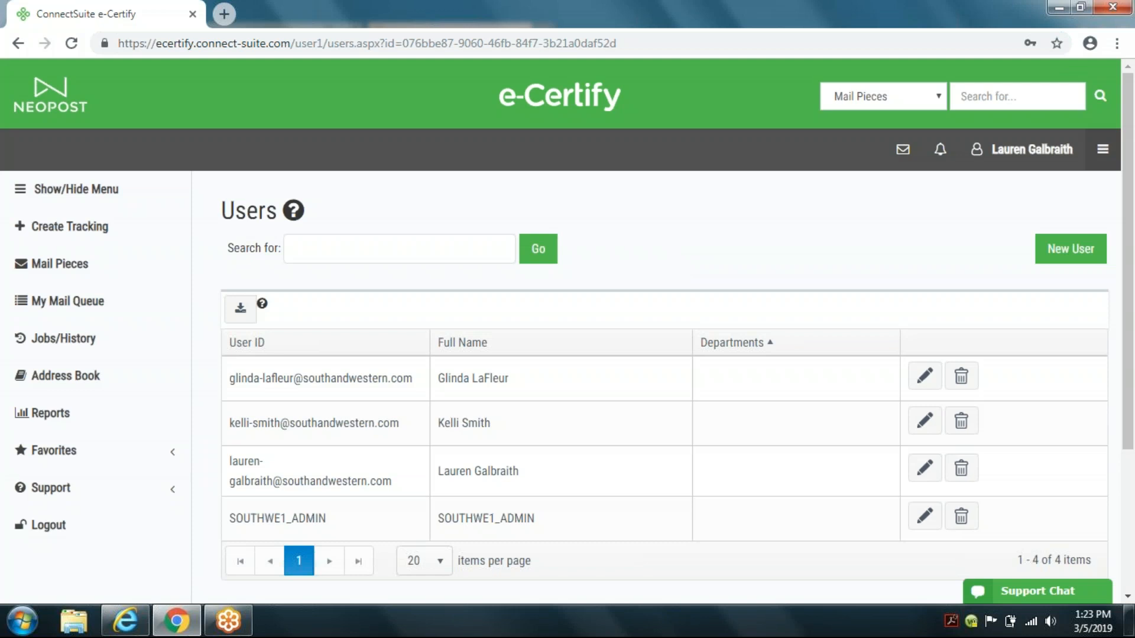
Step: Open the company settings, enable Add Additional Page with Name, Address and Events for proof of delivery, and save
click(1102, 149)
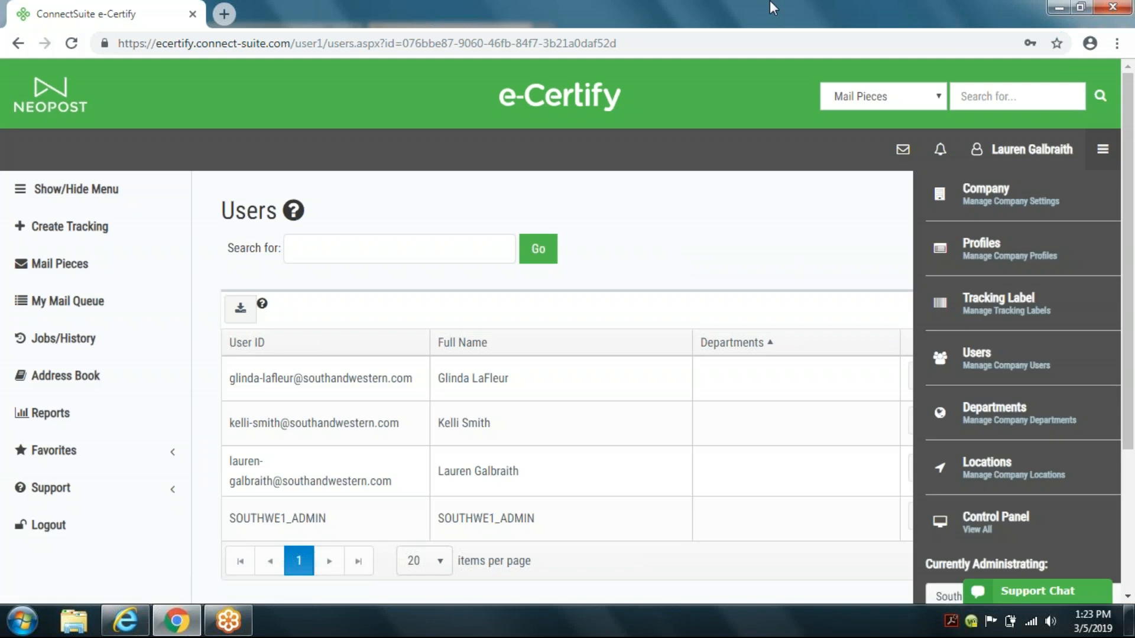
click(950, 205)
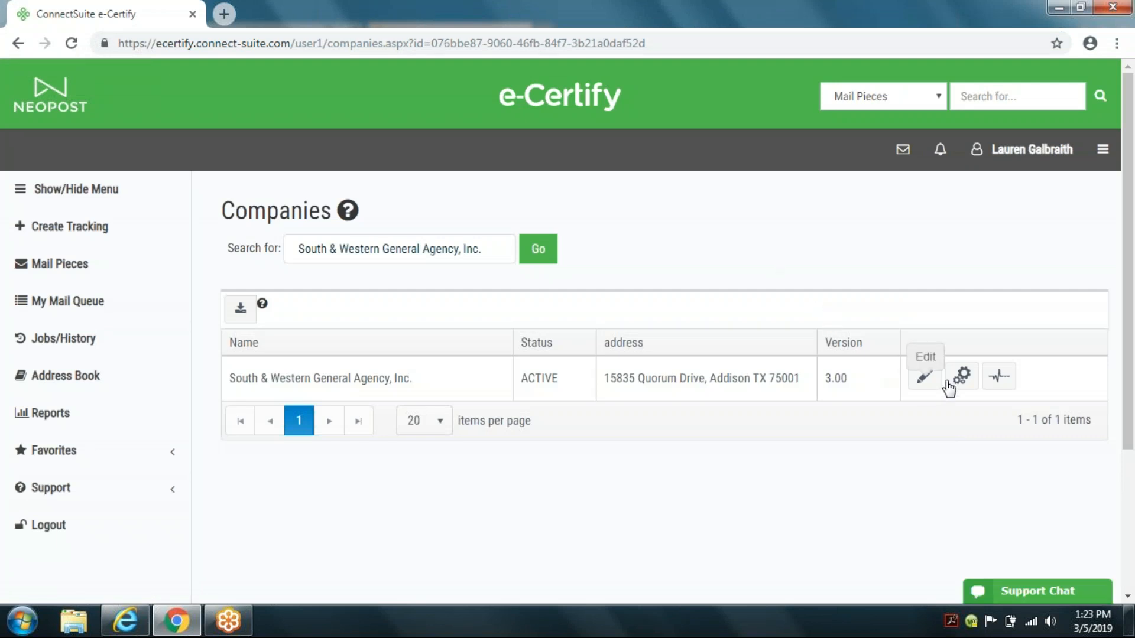
click(960, 376)
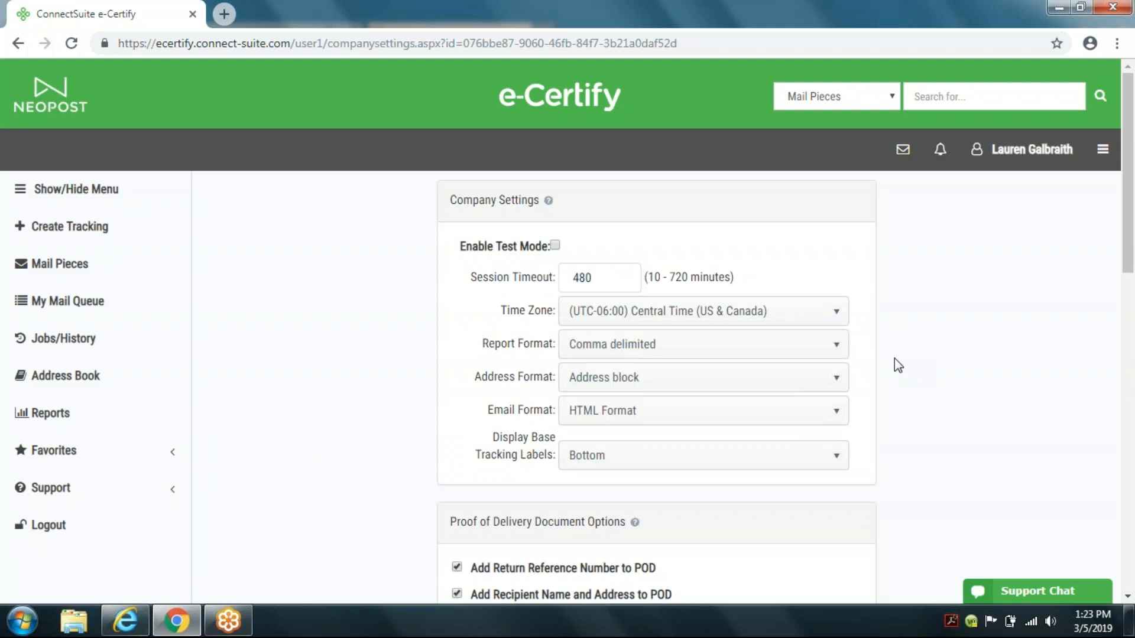
scroll(913, 382, down, 3)
scroll(916, 405, down, 6)
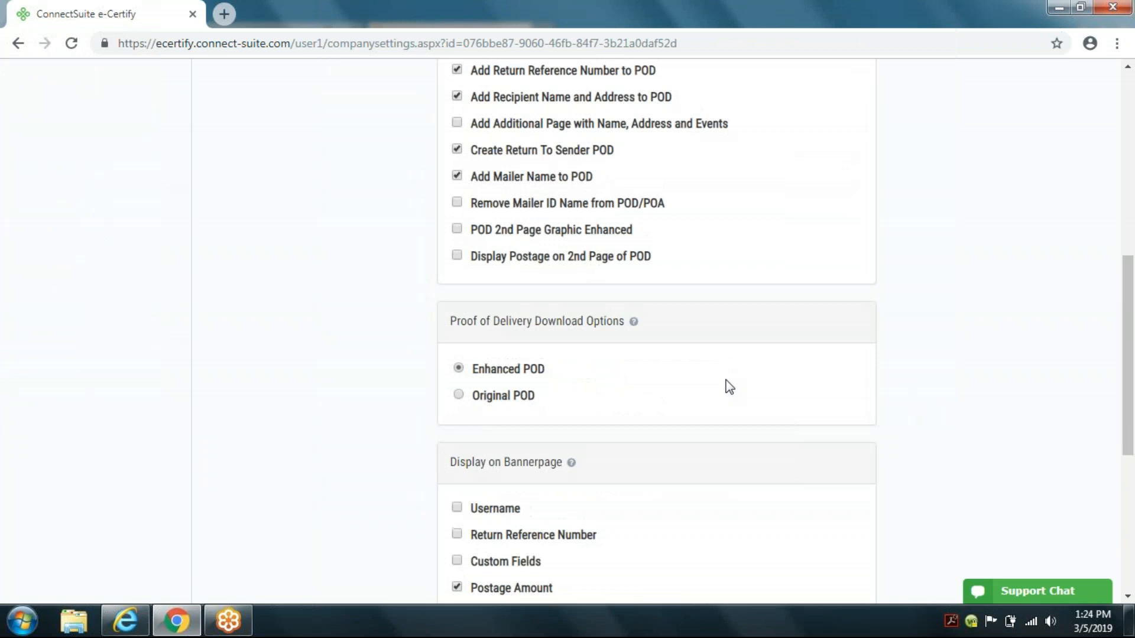
scroll(661, 257, up, 2)
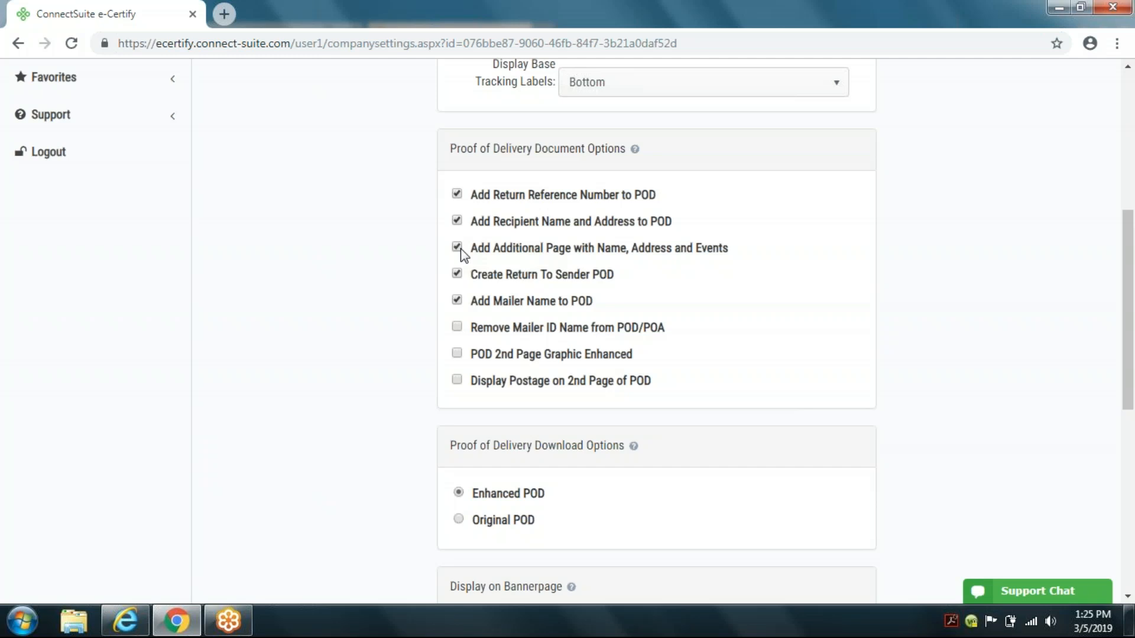
scroll(833, 355, down, 8)
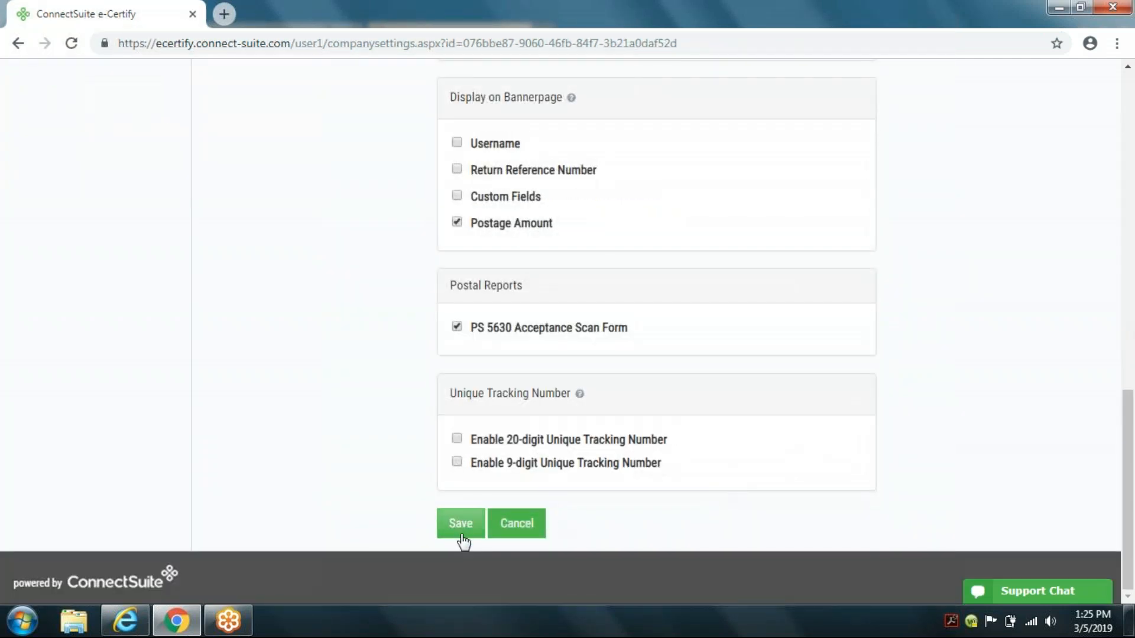
click(461, 532)
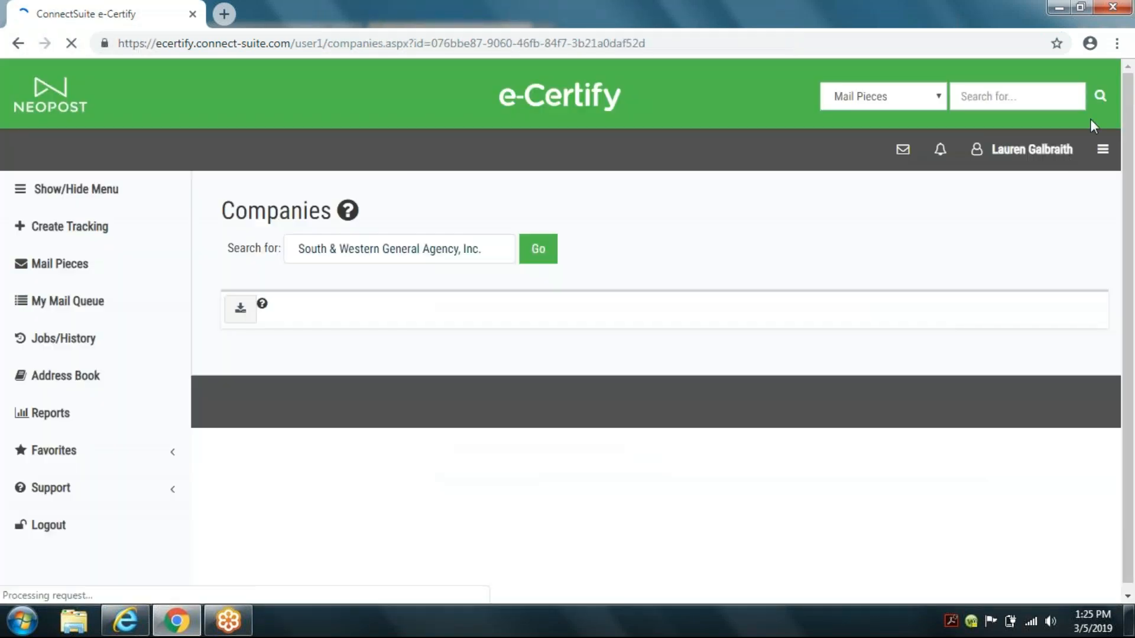
Step: Open the Cert + ERR 6 x 9 (single window) tracking label for editing and generate its preview
click(1105, 150)
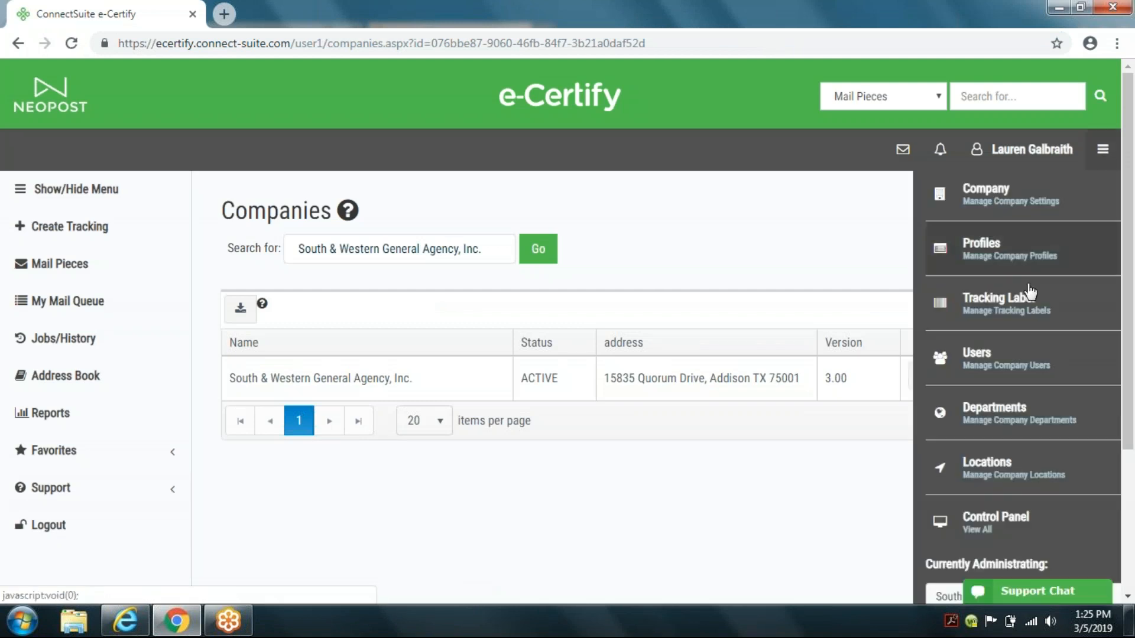
click(1017, 300)
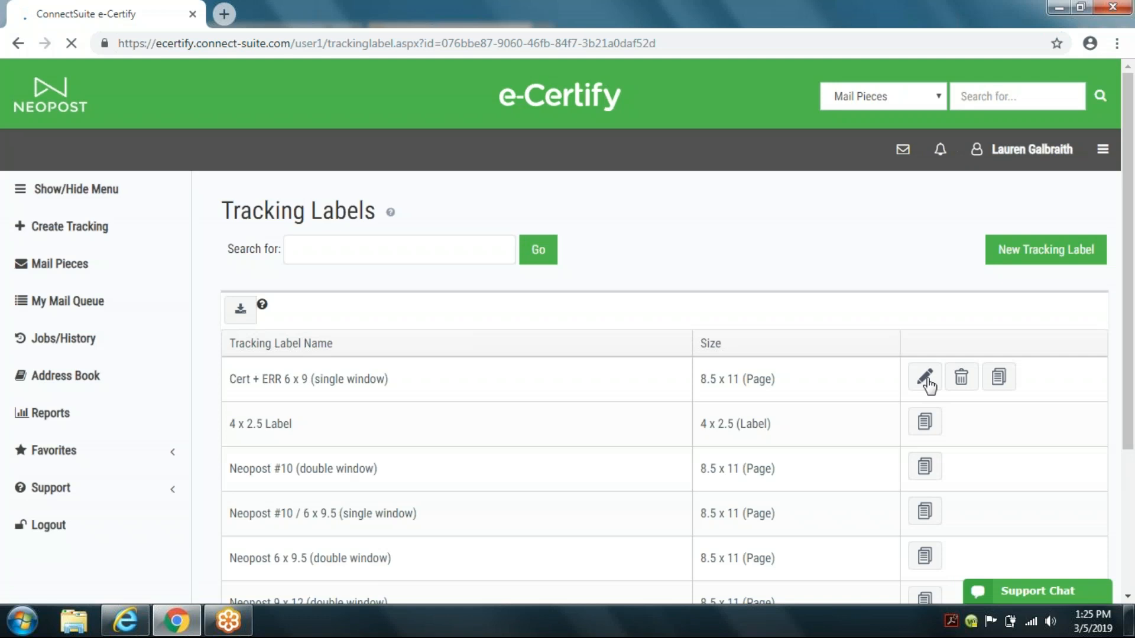
click(926, 380)
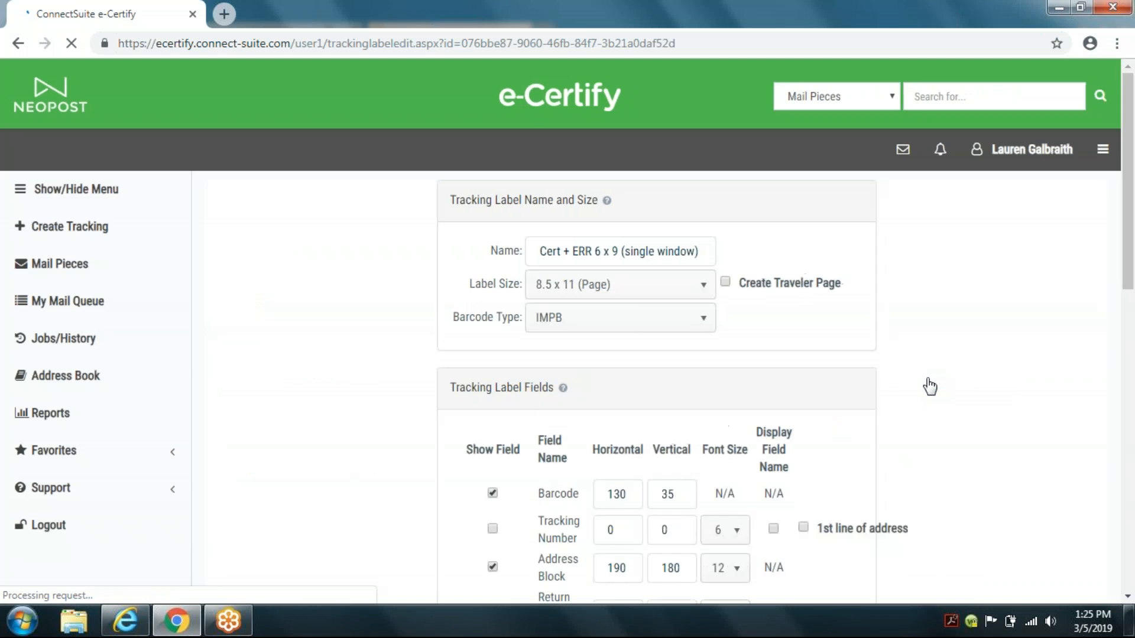
scroll(922, 328, down, 2)
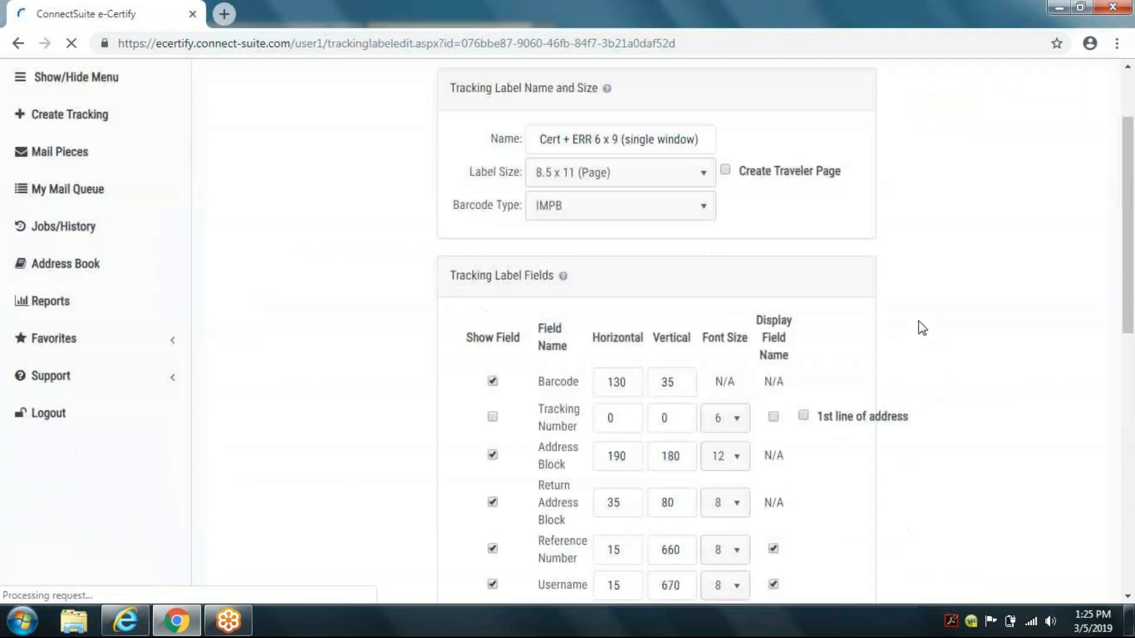
scroll(922, 329, down, 10)
scroll(923, 314, up, 6)
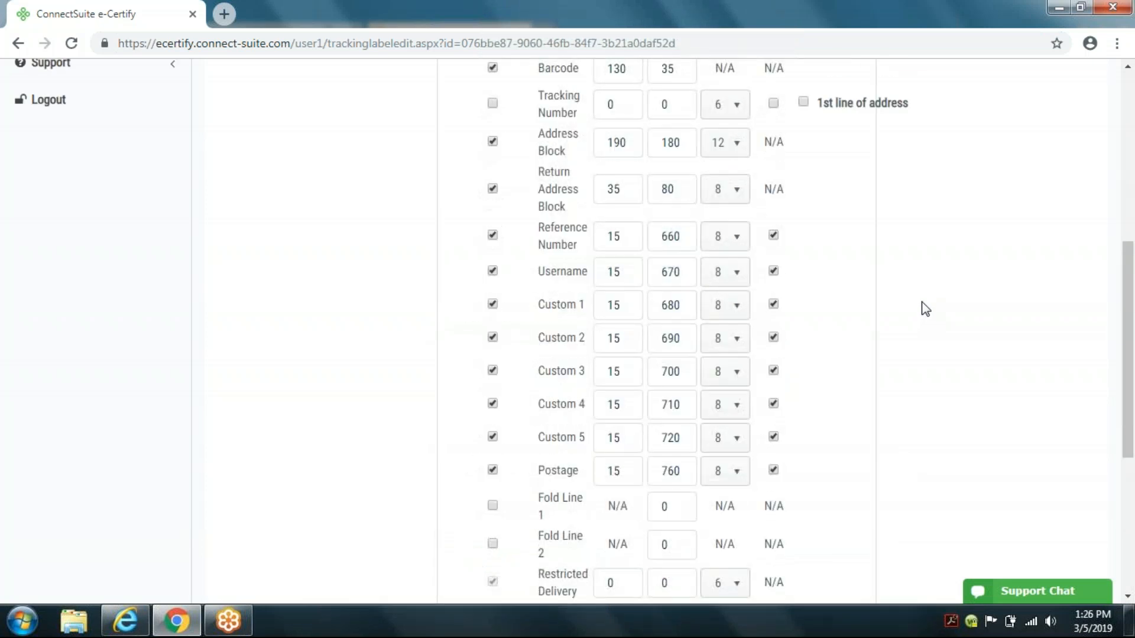
scroll(866, 427, down, 6)
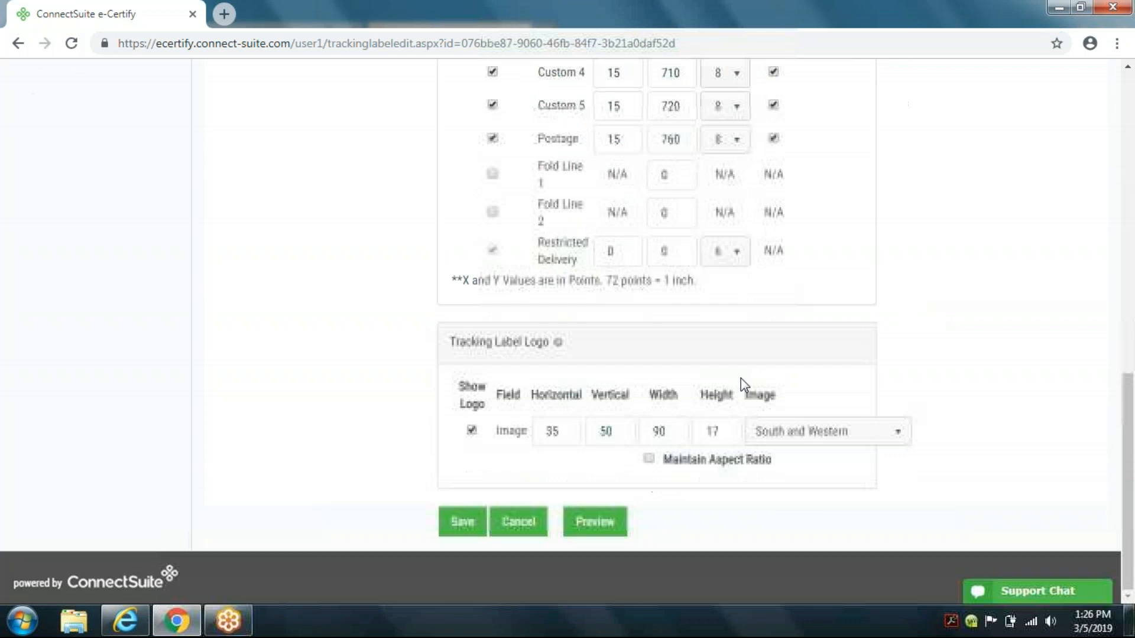
click(594, 521)
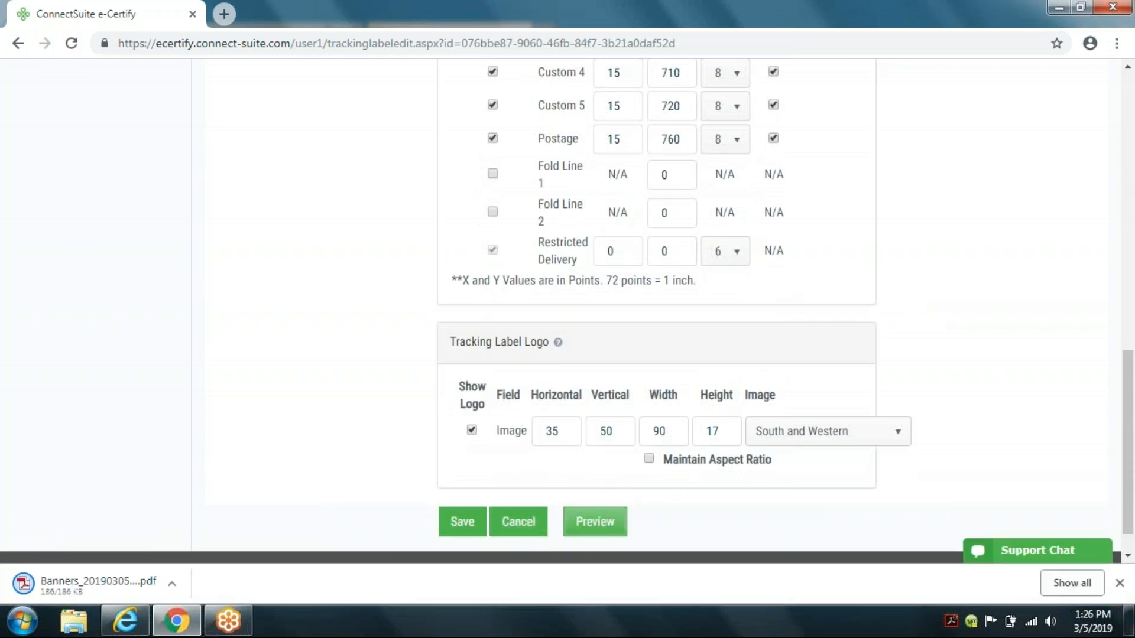
Step: Open the downloaded preview PDF, review the label layout, and close its tab
click(79, 583)
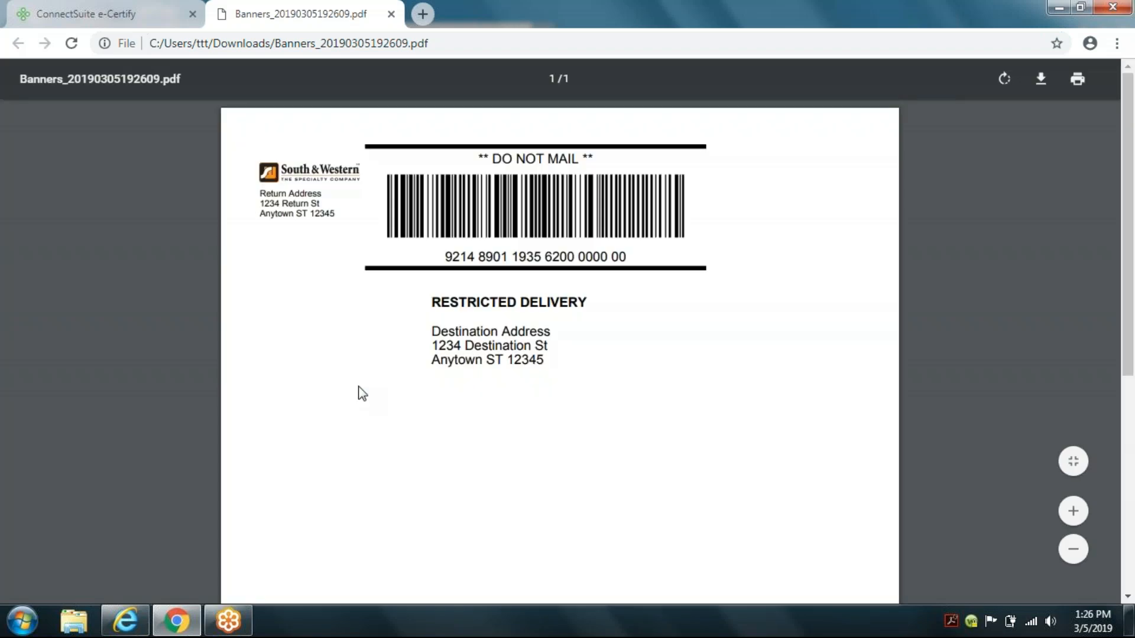
scroll(934, 342, down, 5)
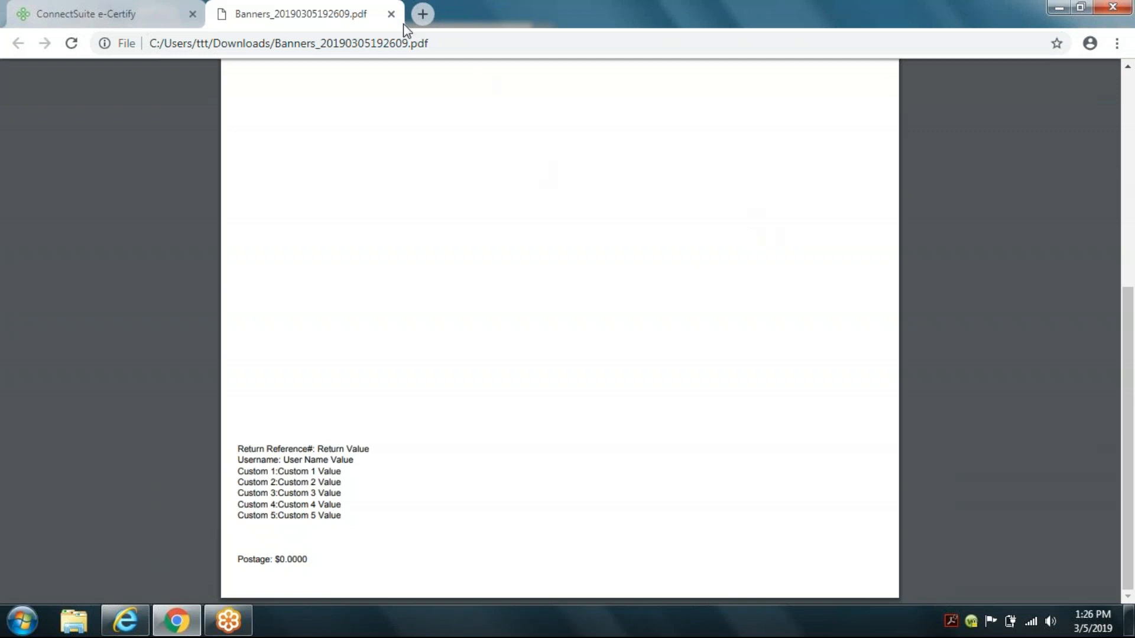
click(391, 14)
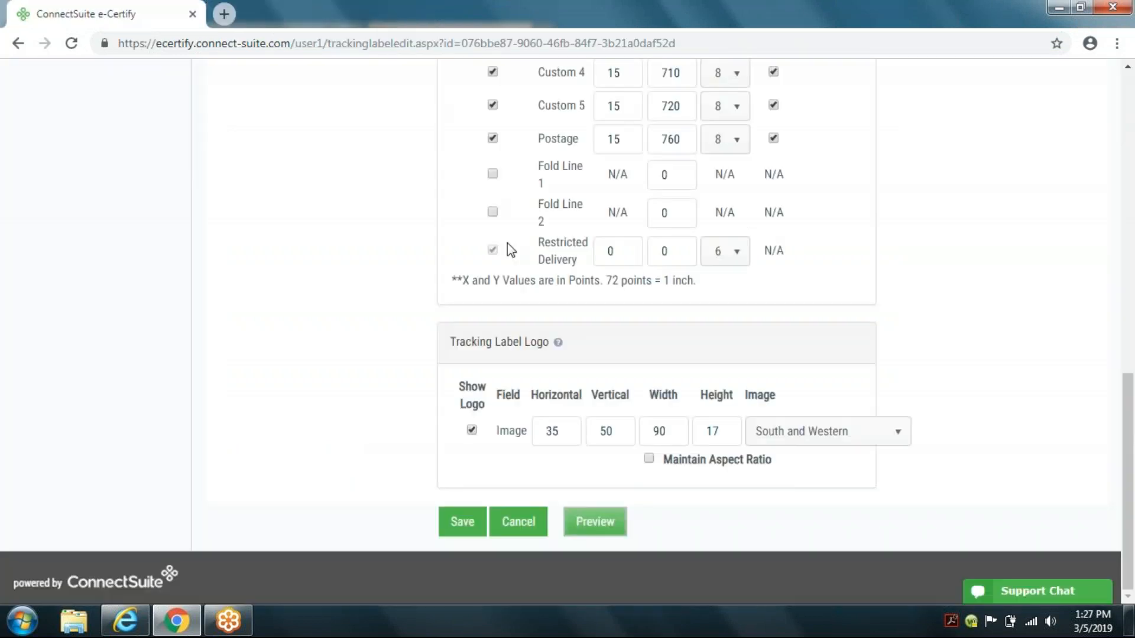
Step: Open the Cert + ERR Letter 6x9 single window envelope mailing profile and clear its notification e-mail address
scroll(848, 281, up, 1)
scroll(848, 280, up, 4)
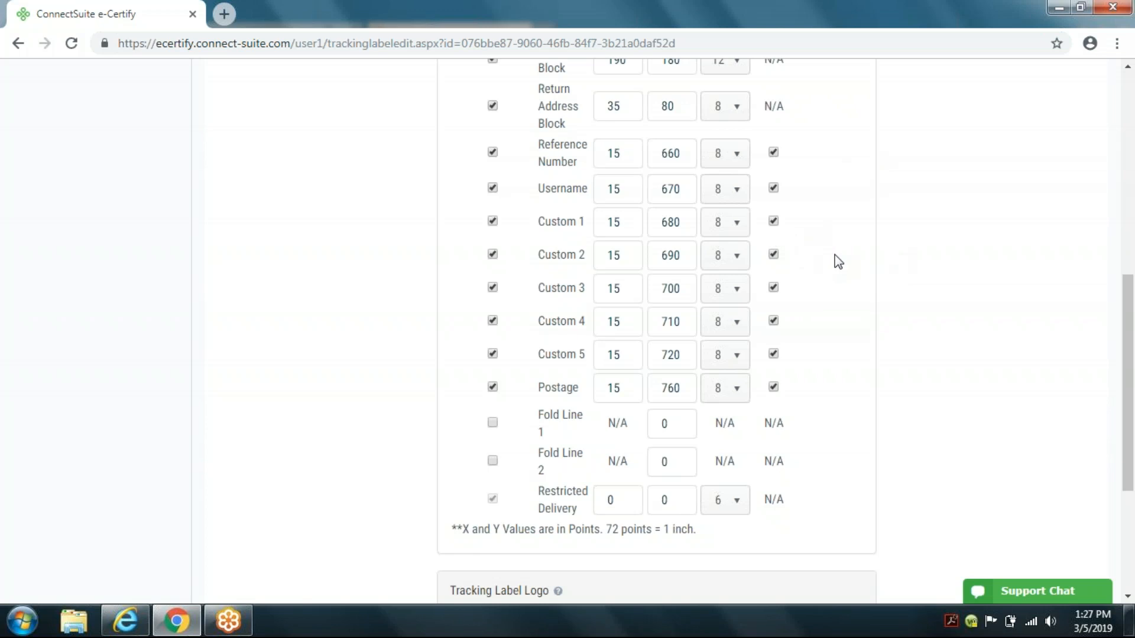
scroll(896, 258, up, 8)
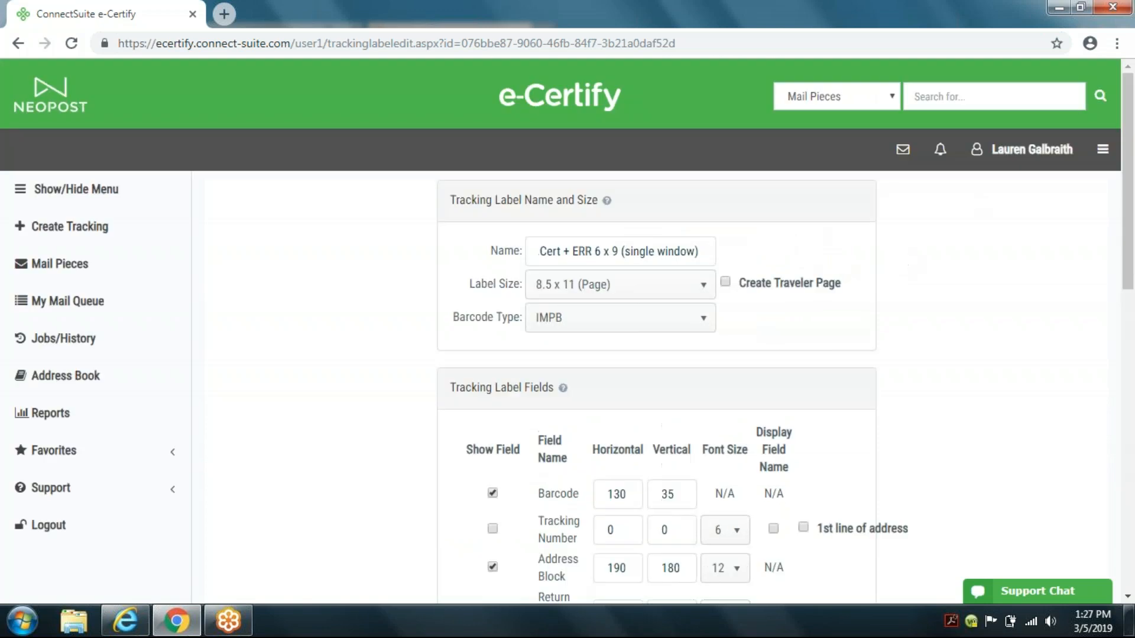
click(1107, 157)
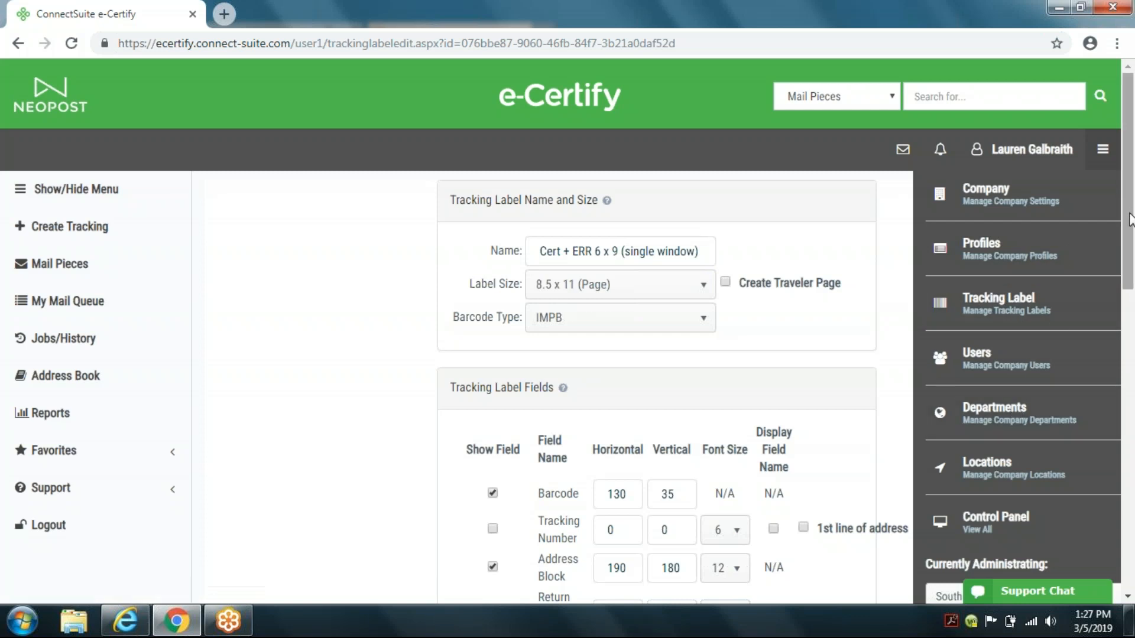
click(986, 253)
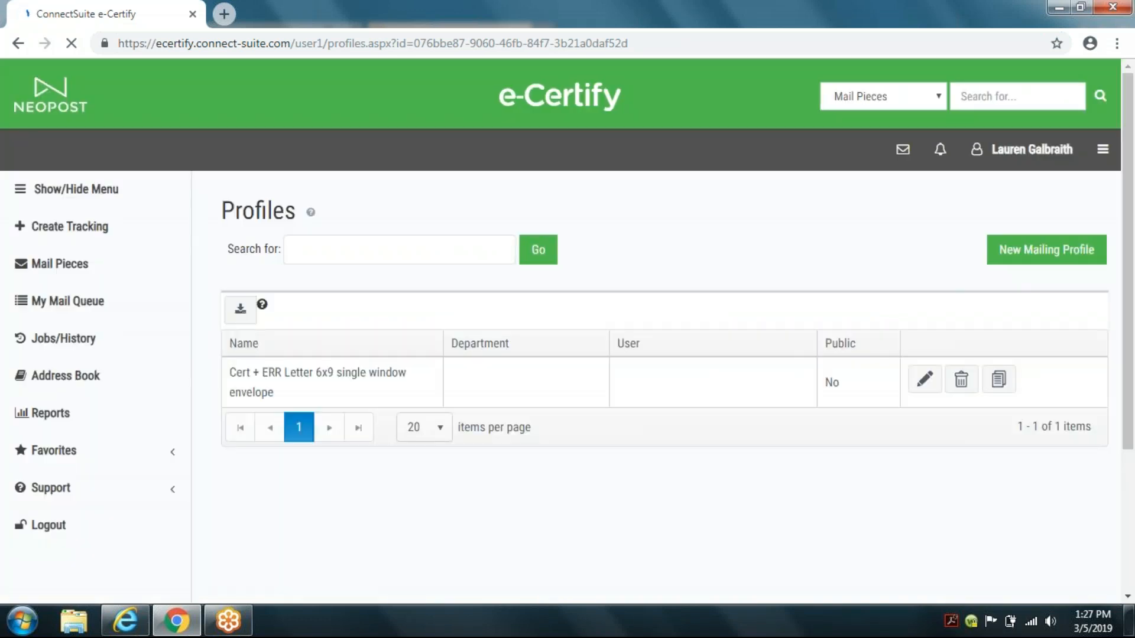
click(931, 382)
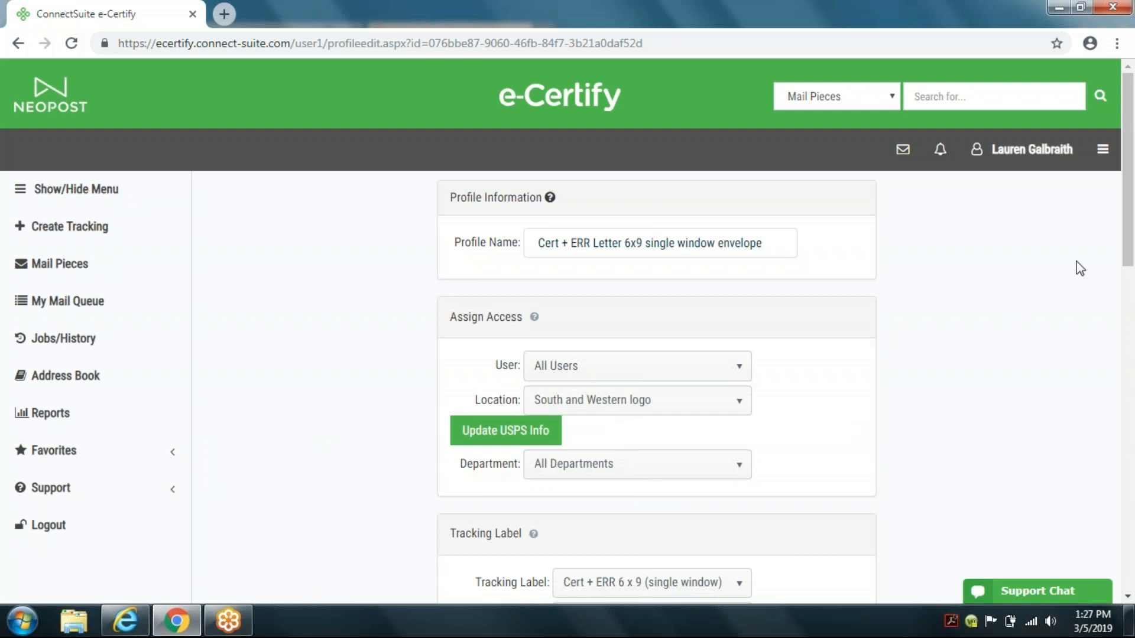
drag(1130, 235, 1134, 430)
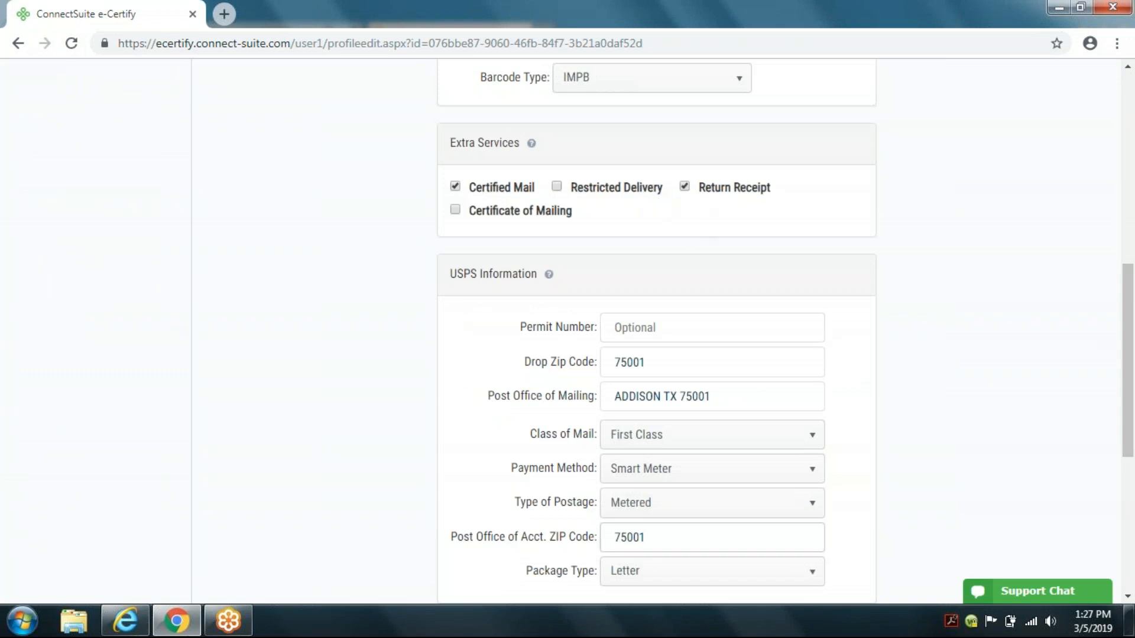
drag(1128, 319, 1133, 484)
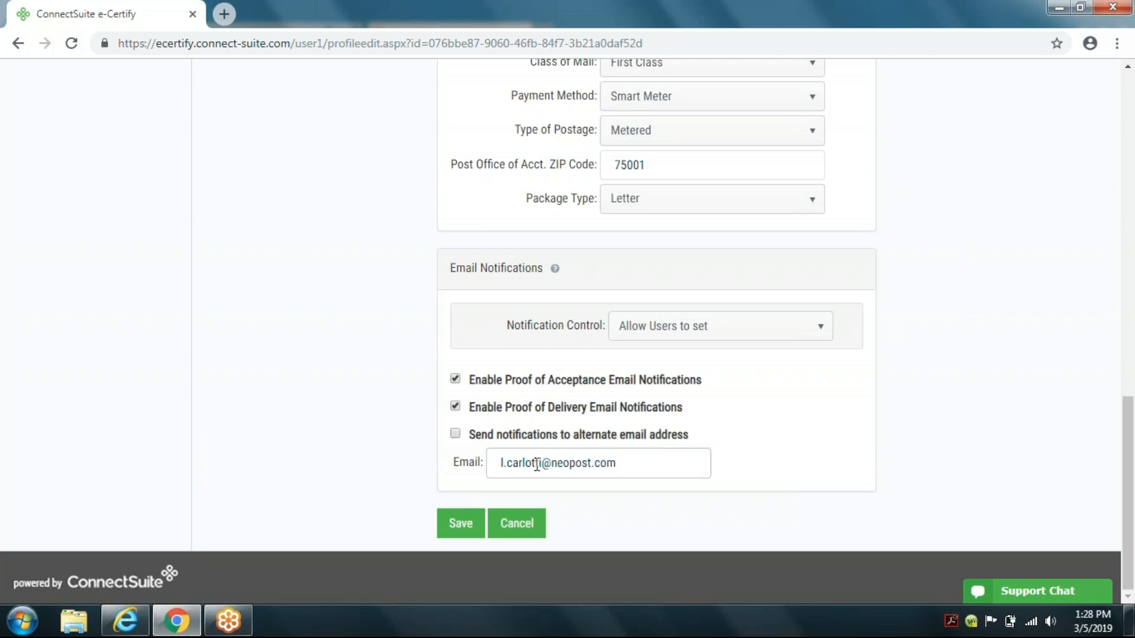
drag(621, 466, 463, 456)
key(BackSpace)
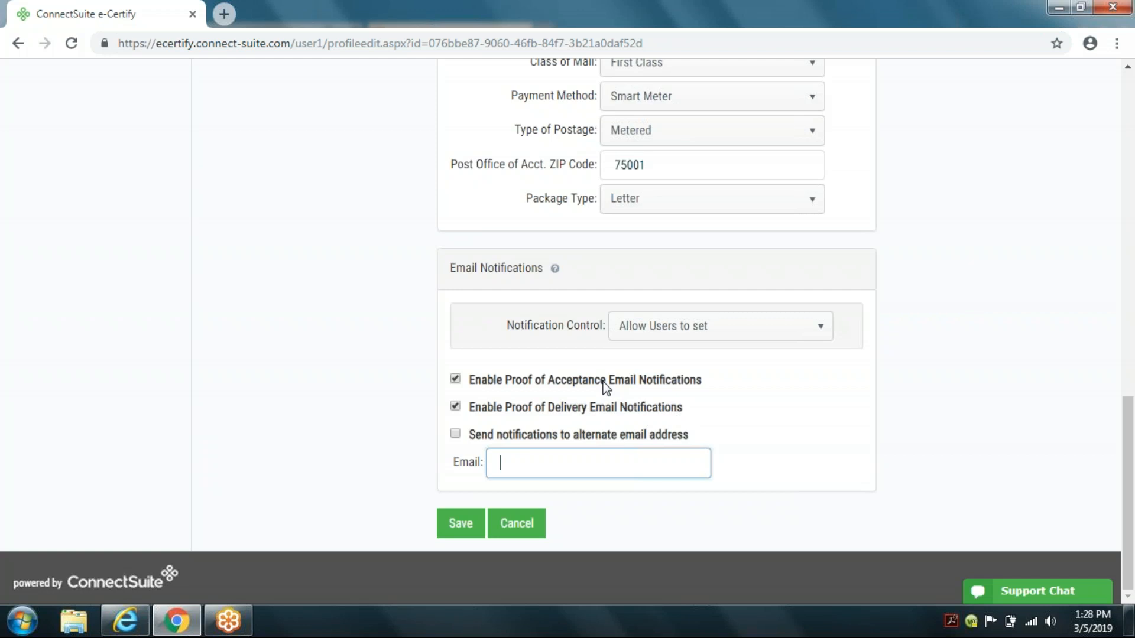
click(539, 466)
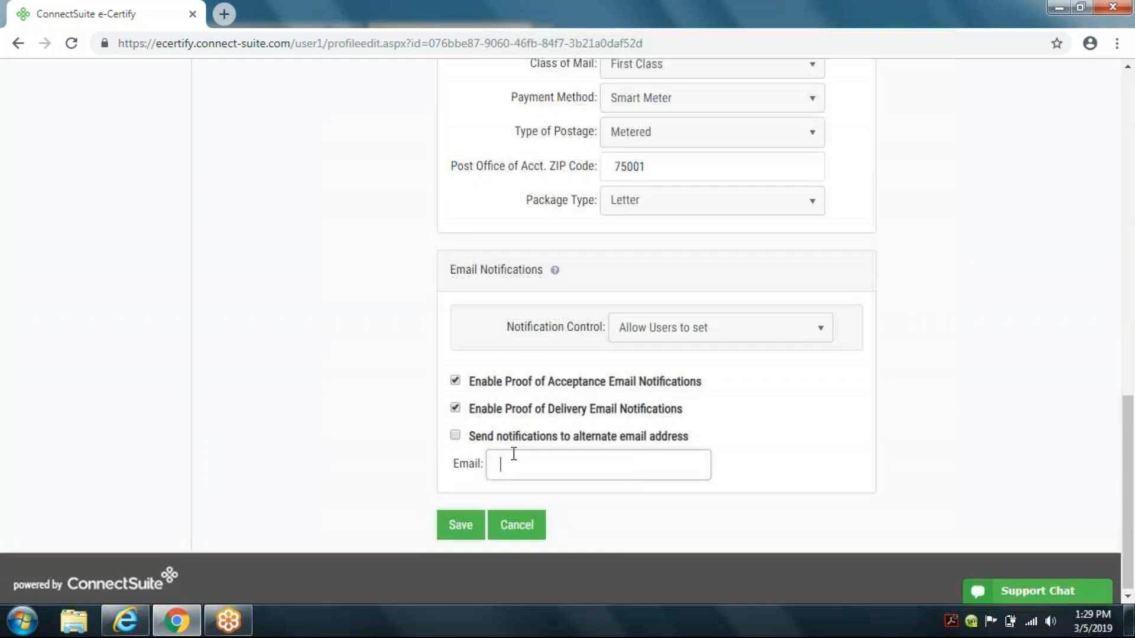
Step: Review the mailing profile settings and save the profile
scroll(514, 454, up, 7)
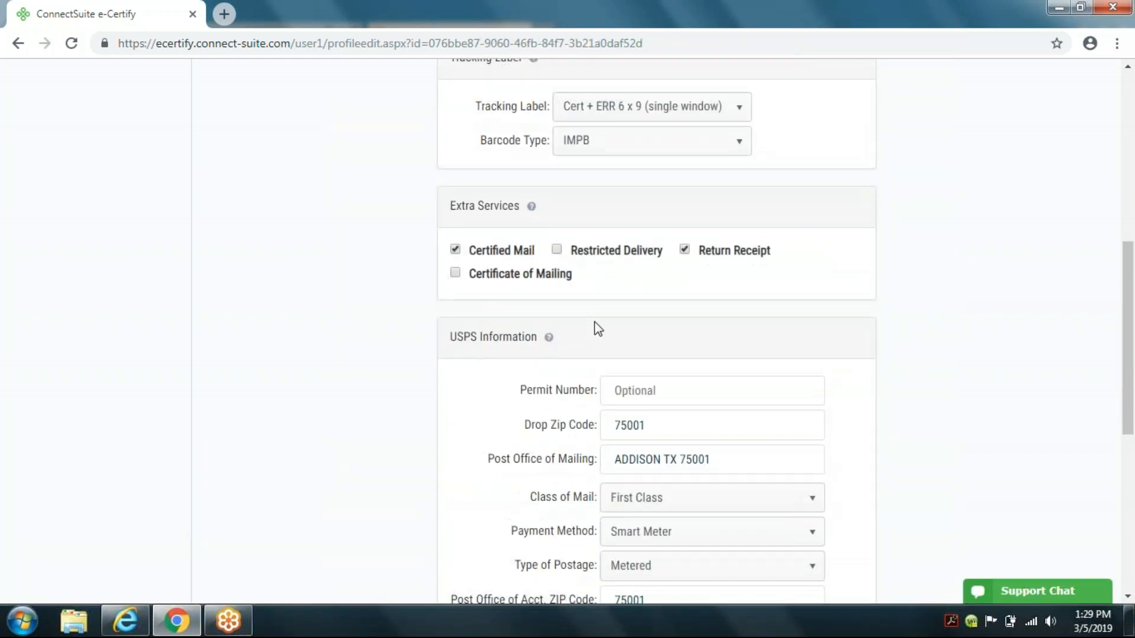
scroll(645, 342, up, 5)
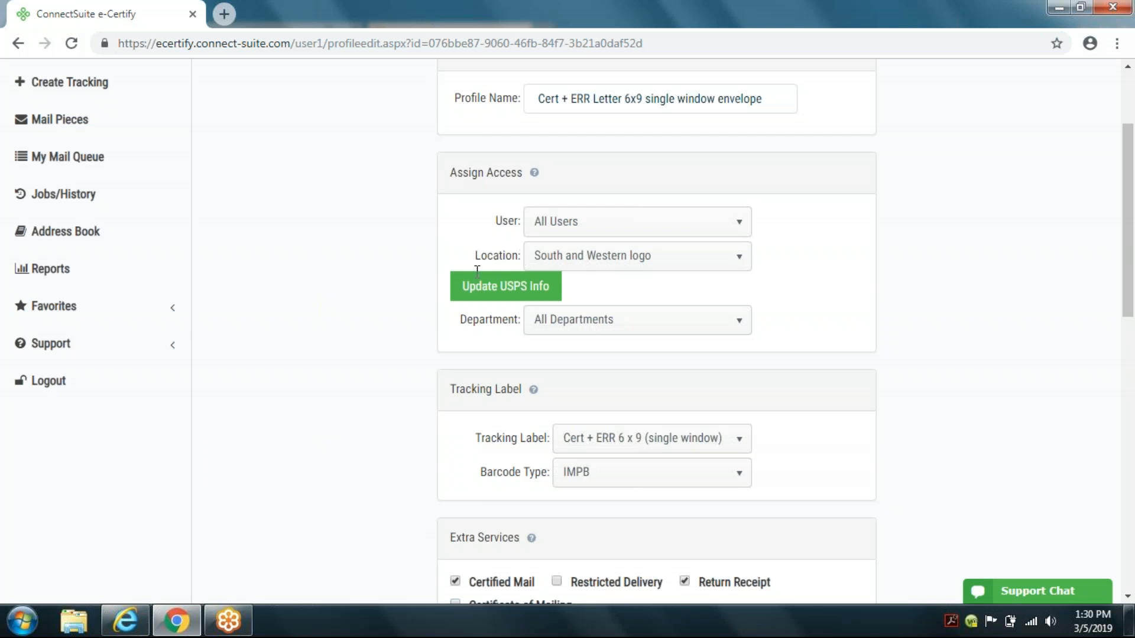
scroll(396, 349, up, 3)
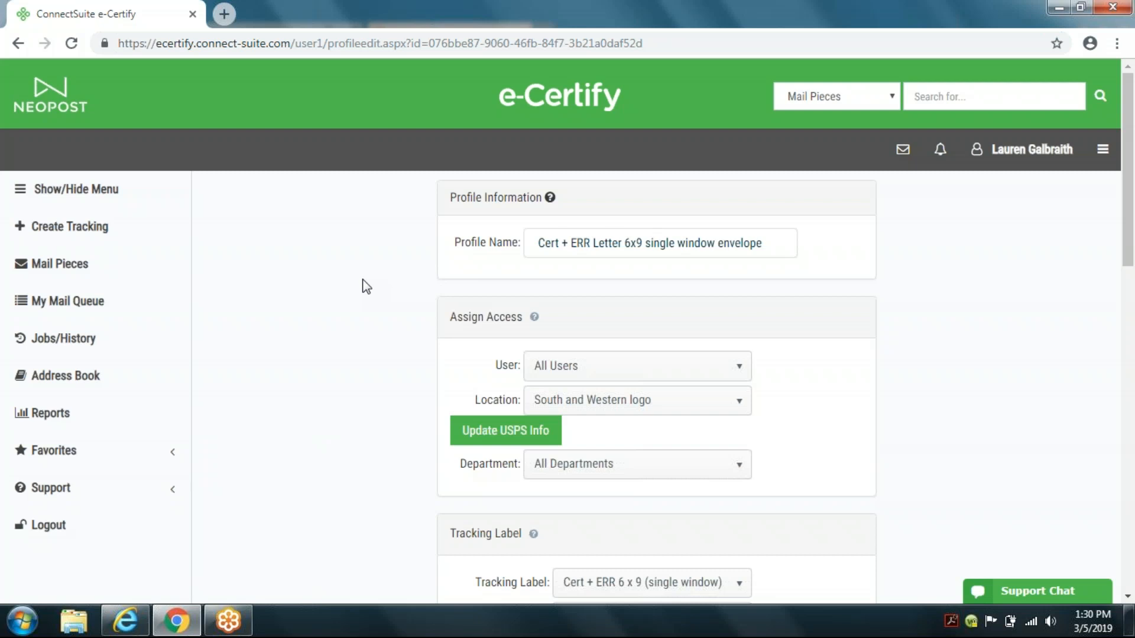
scroll(664, 344, down, 1)
scroll(811, 438, down, 13)
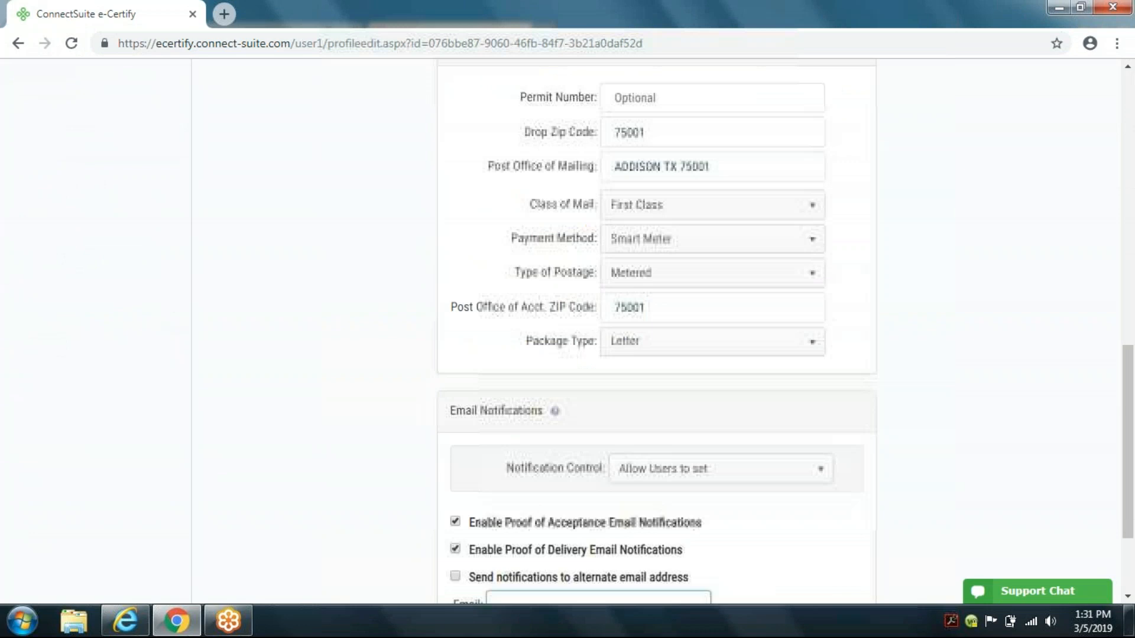
scroll(618, 577, down, 3)
click(532, 527)
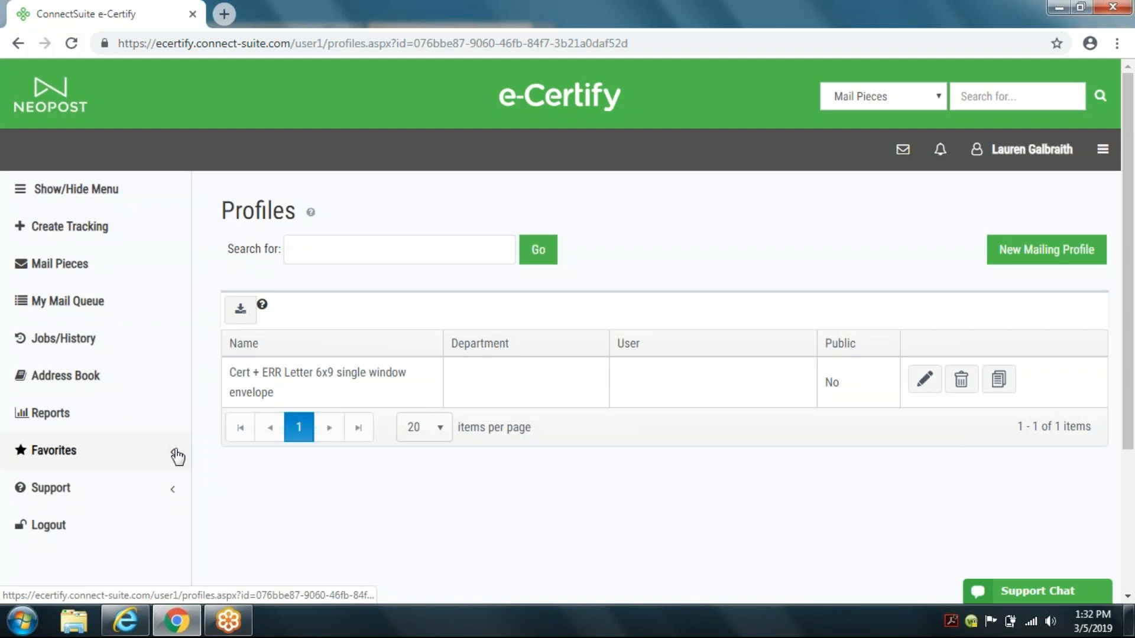
Step: Go to My Mail Queue and start creating a new tracking number
click(160, 461)
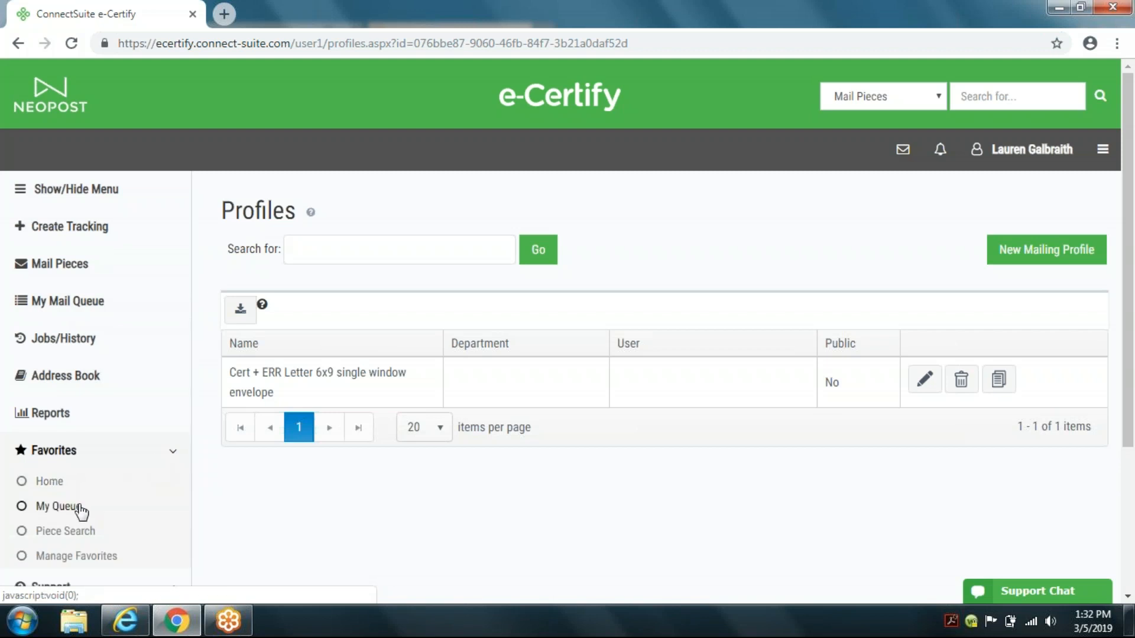
click(45, 107)
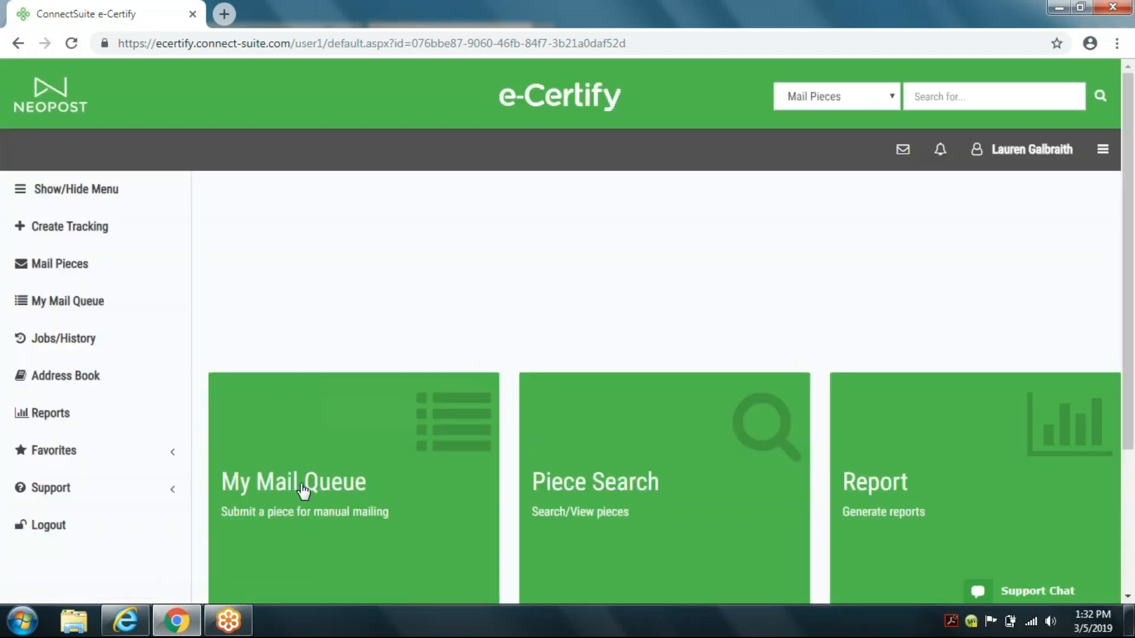
click(302, 488)
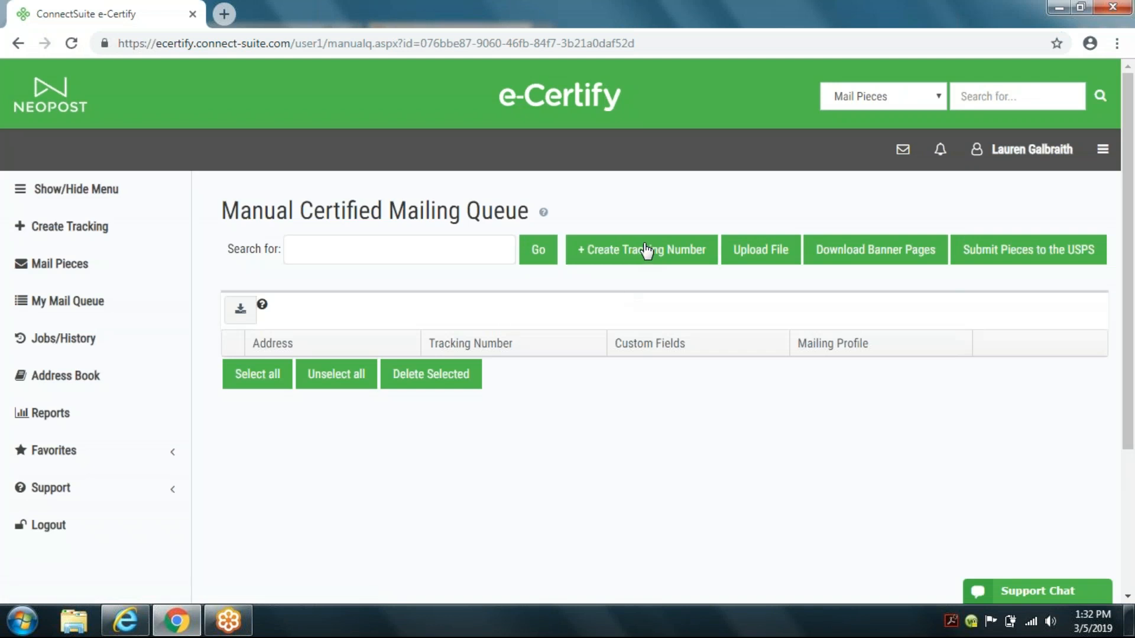
click(602, 251)
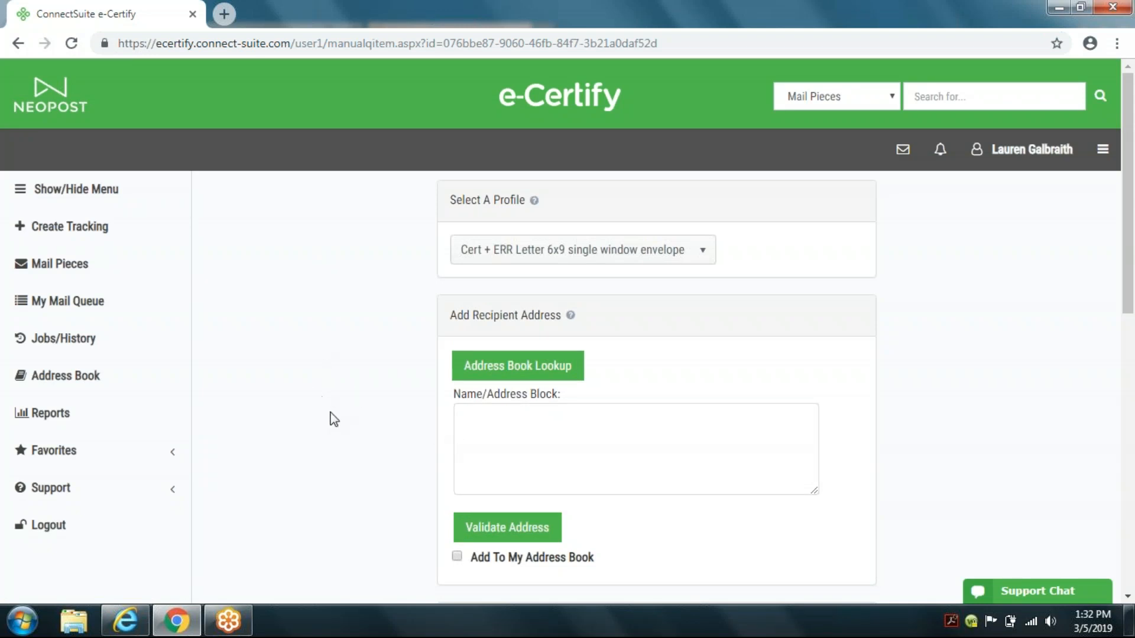
Step: Enter the recipient's company Neopost USA, contact name and postal address in the name/address block
click(468, 426)
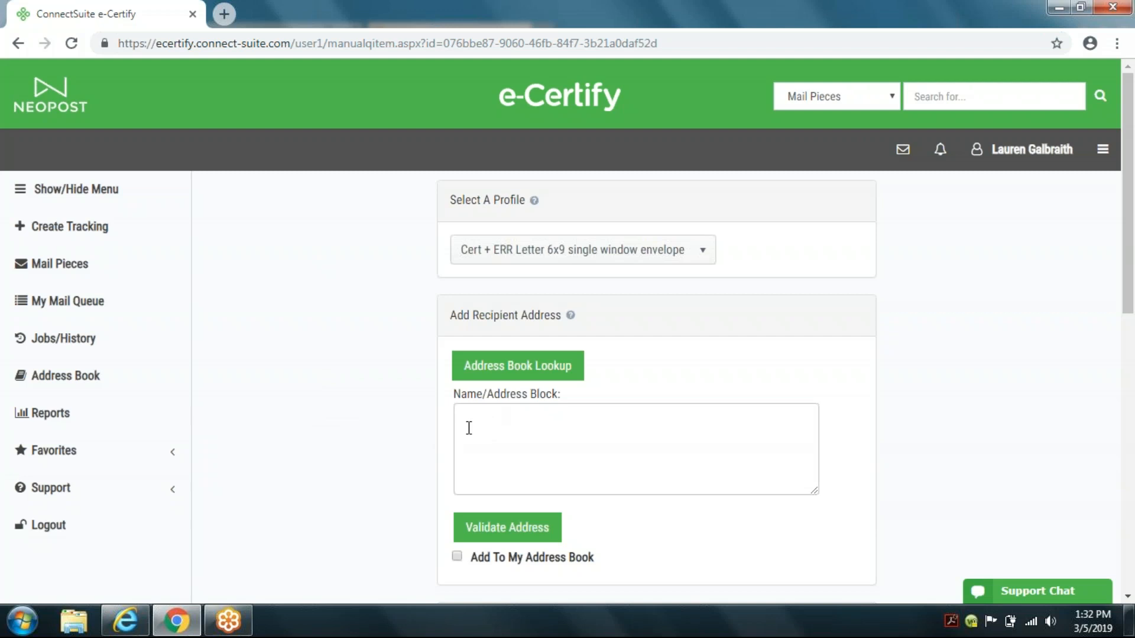
click(469, 428)
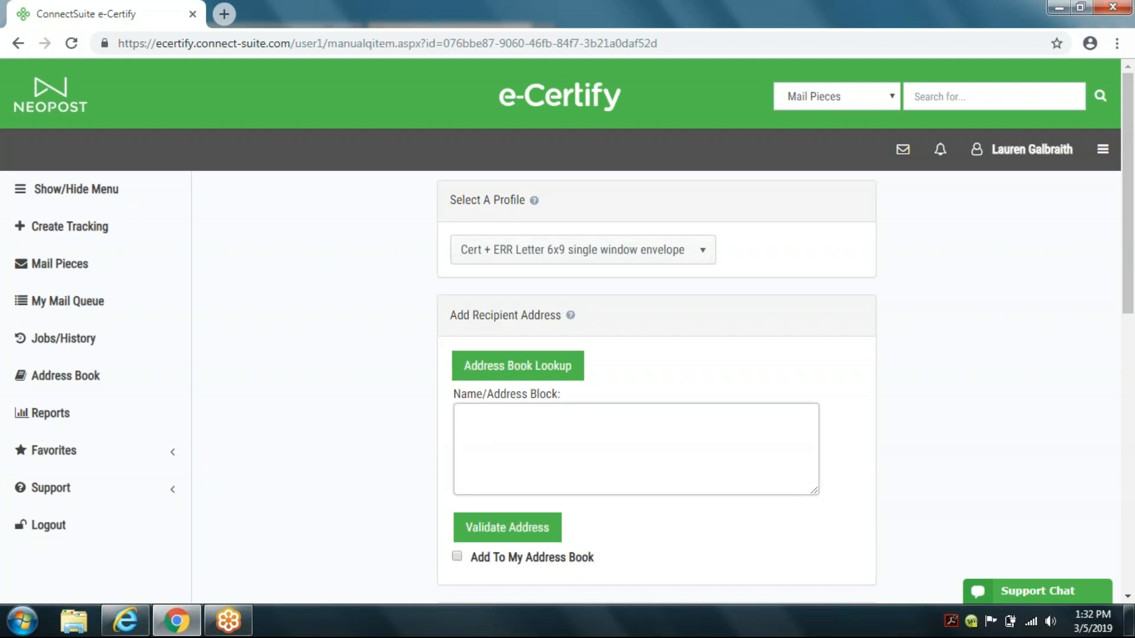
text(Neop)
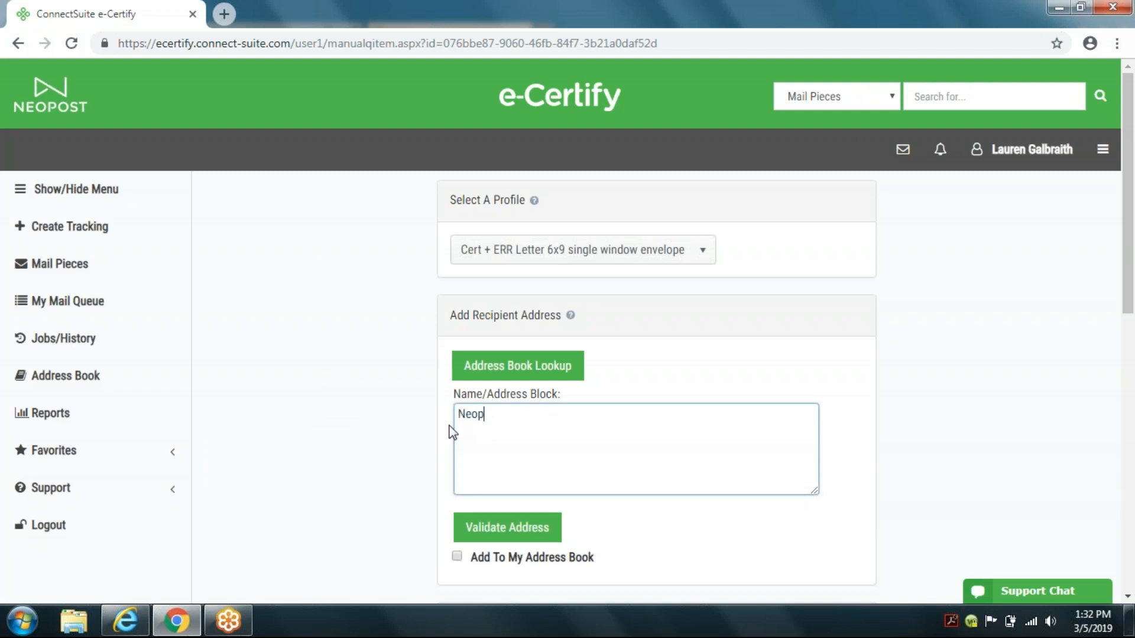
text(ost USA)
key(Return)
text(478)
key(Right)
key(Right)
key(Right)
key(Right)
key(Right)
key(Right)
key(Right)
key(Right)
key(Right)
key(Right)
key(Return)
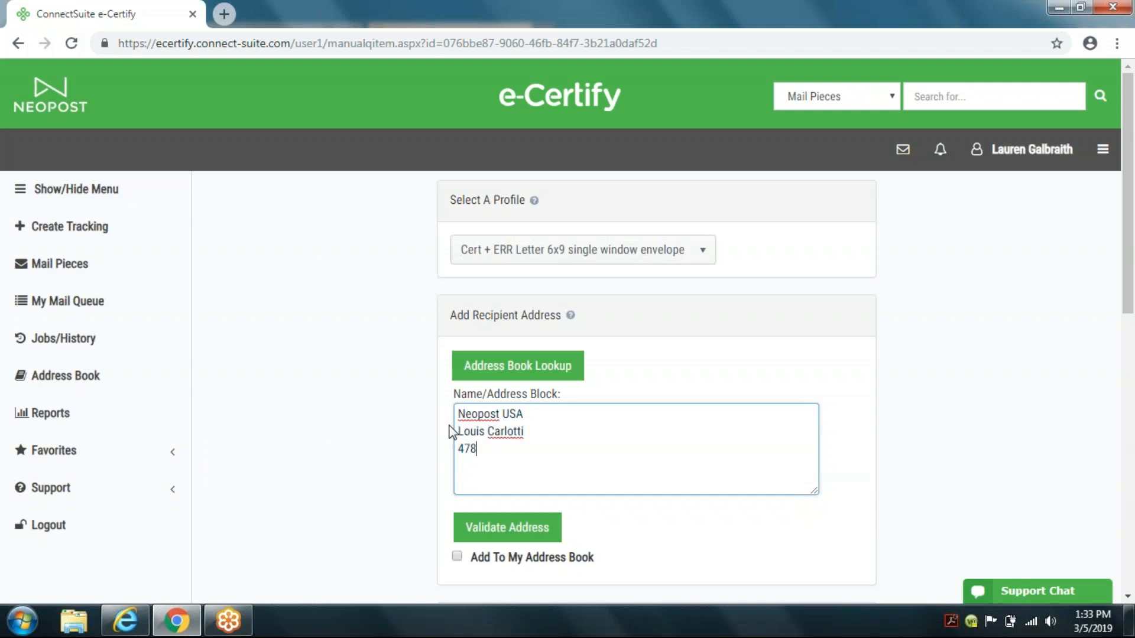
text( Wheelers Farmas r)
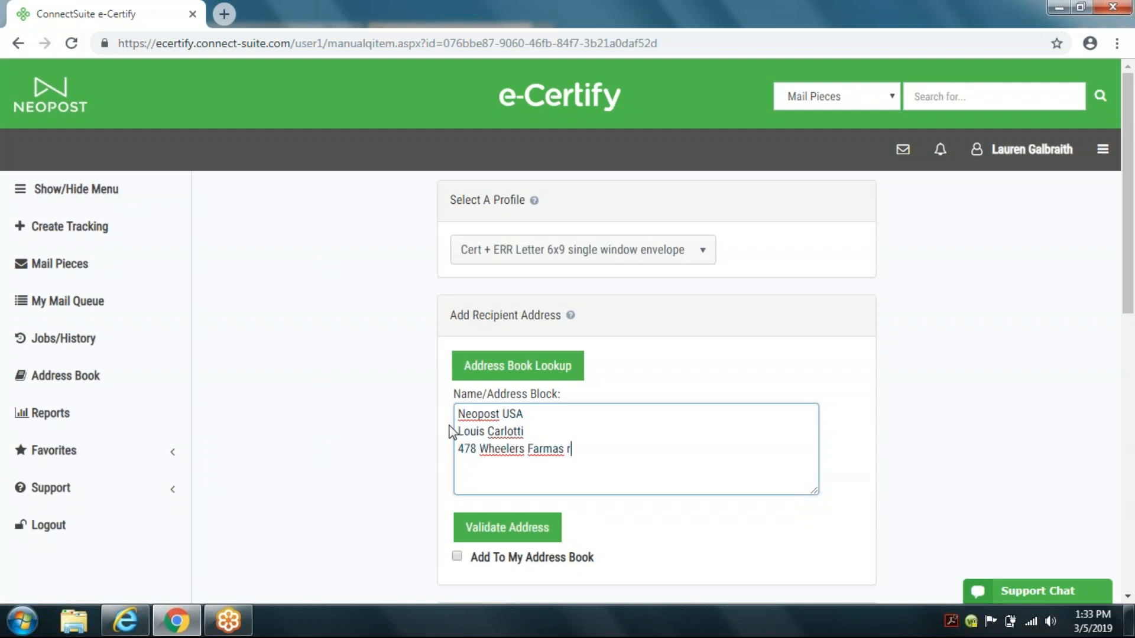
text(oad )
text(Milfor)
text(d ct 0)
text(6461)
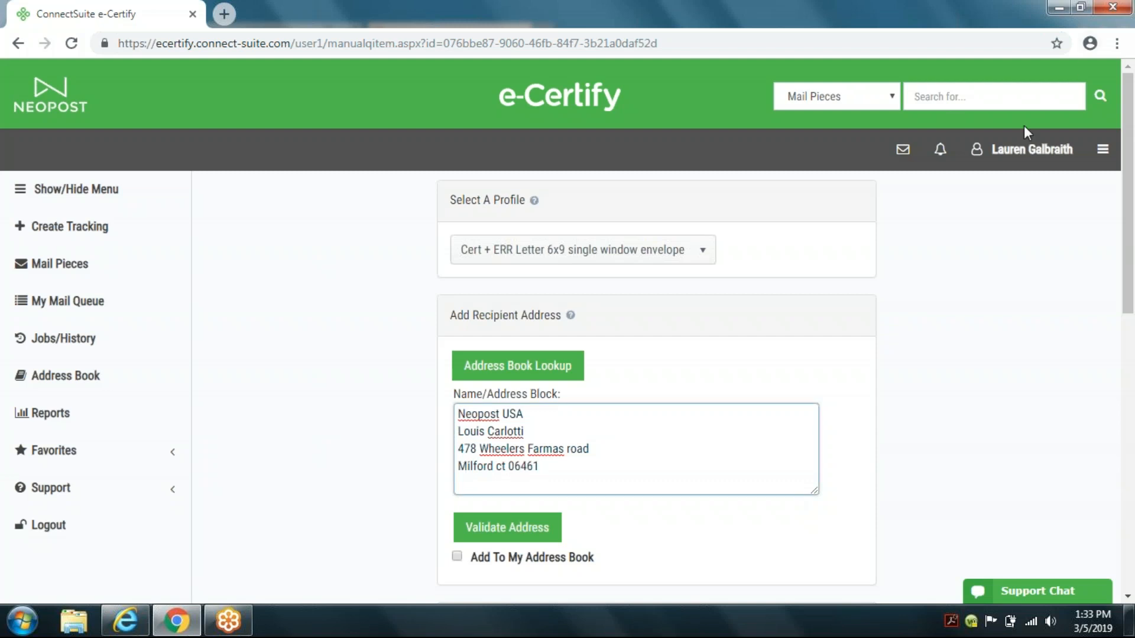
Step: Validate the recipient address, use the corrected version, and add it to the address book
click(523, 539)
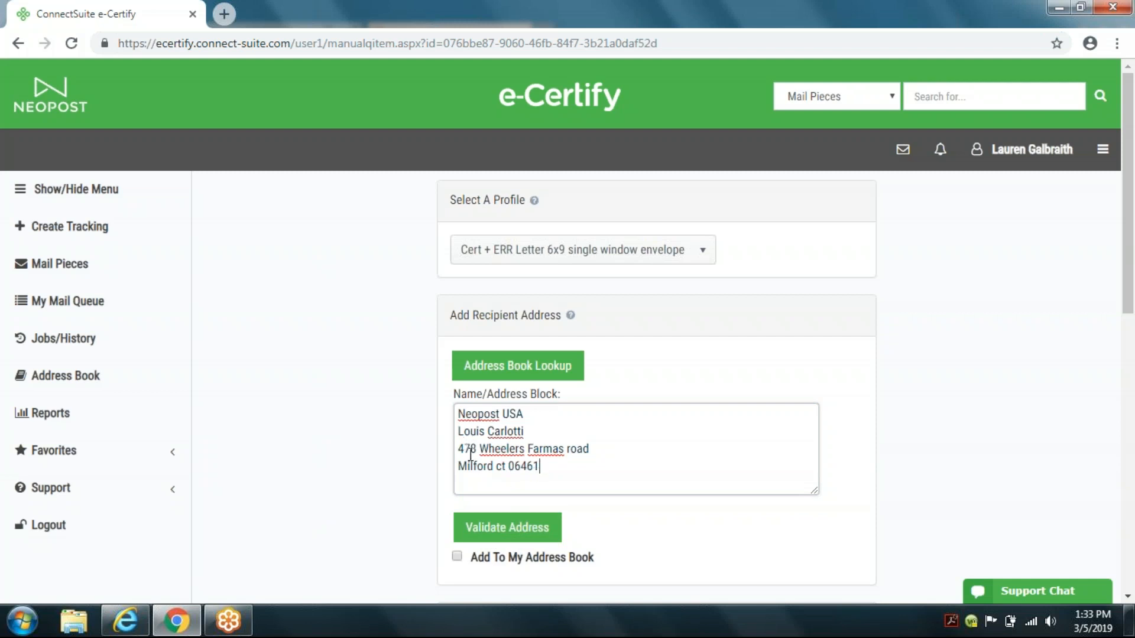
click(501, 532)
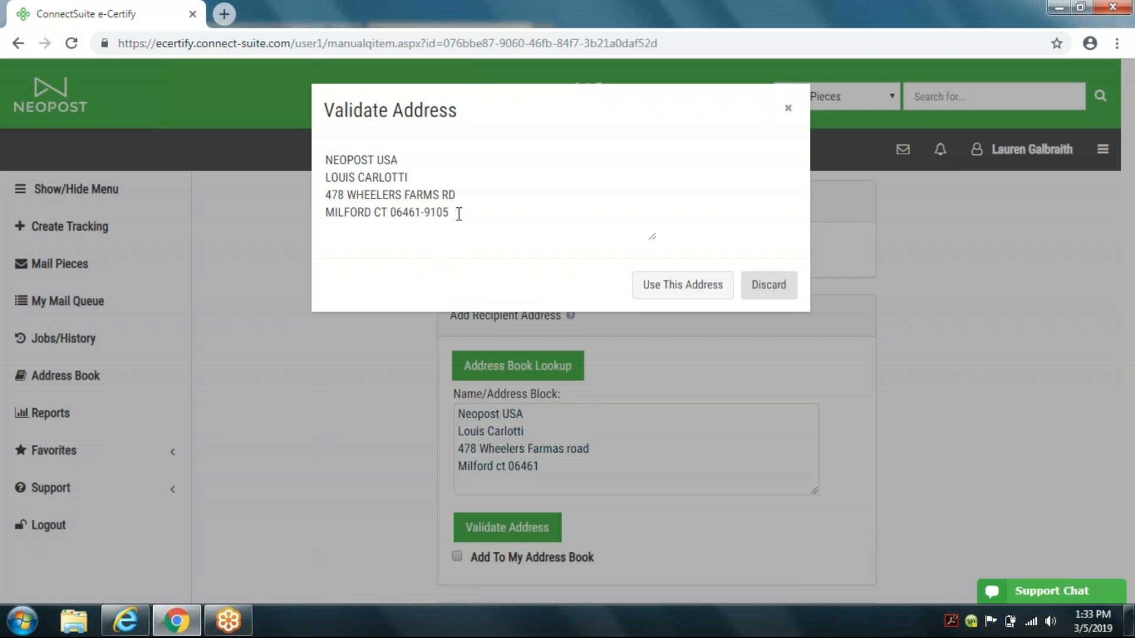
click(653, 285)
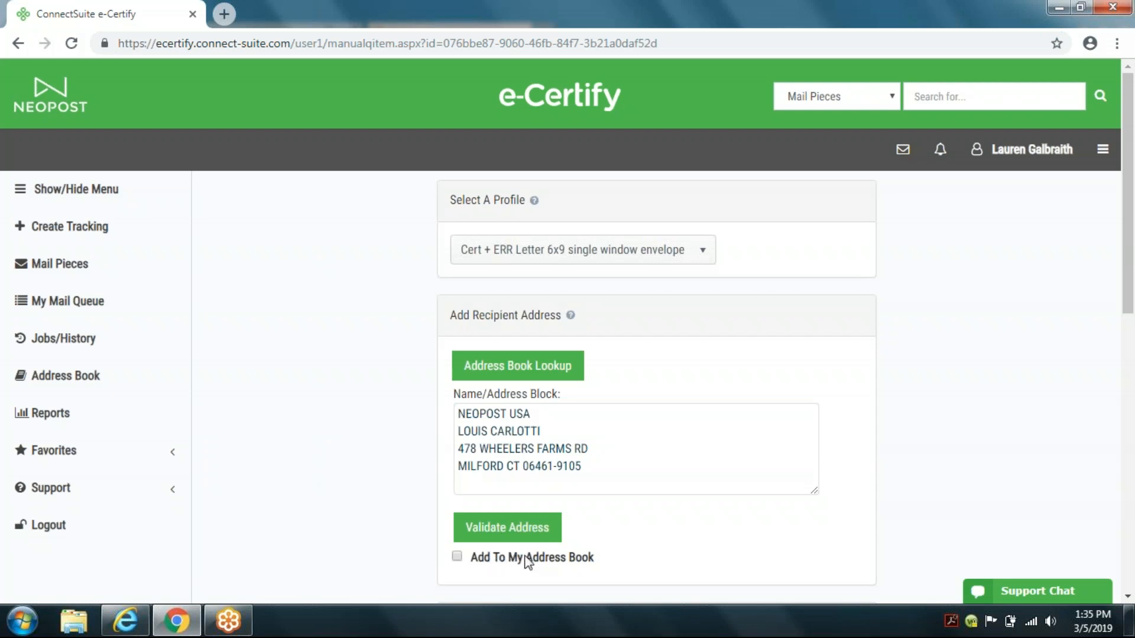
click(459, 556)
Step: Set the payment method to Postage and enter a postage of .50
scroll(582, 565, down, 5)
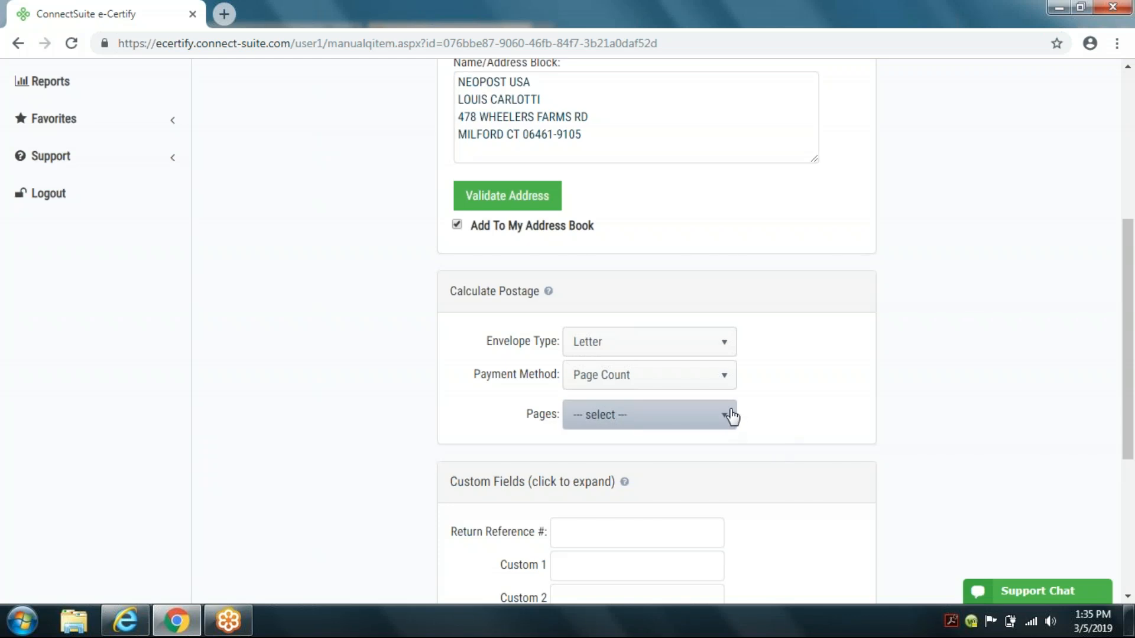
click(725, 381)
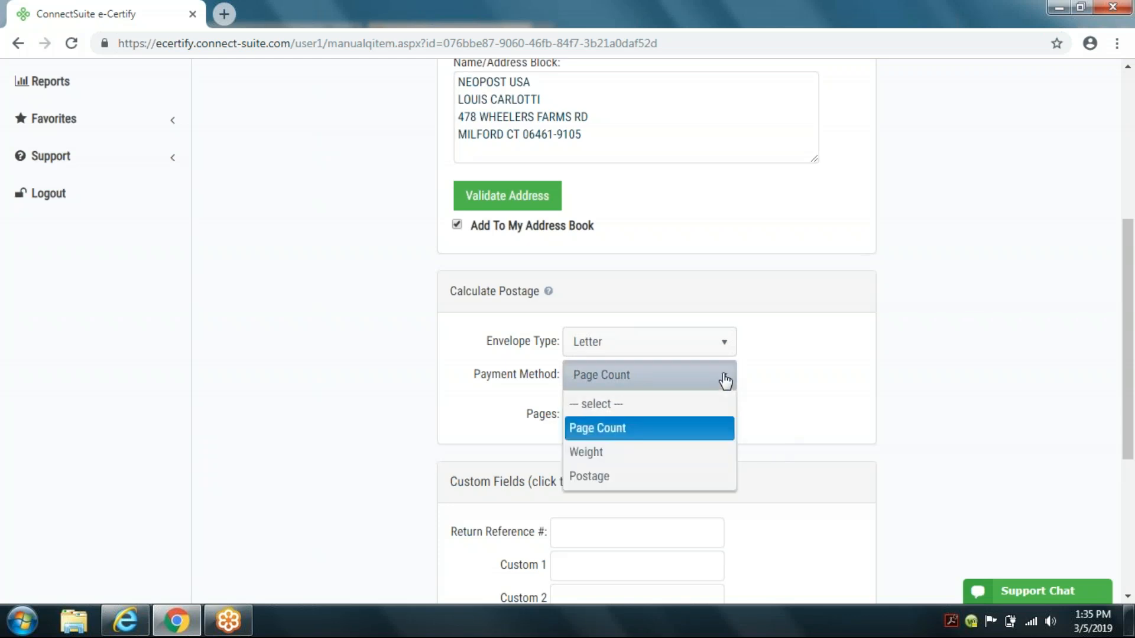
click(602, 478)
click(610, 415)
text(.50)
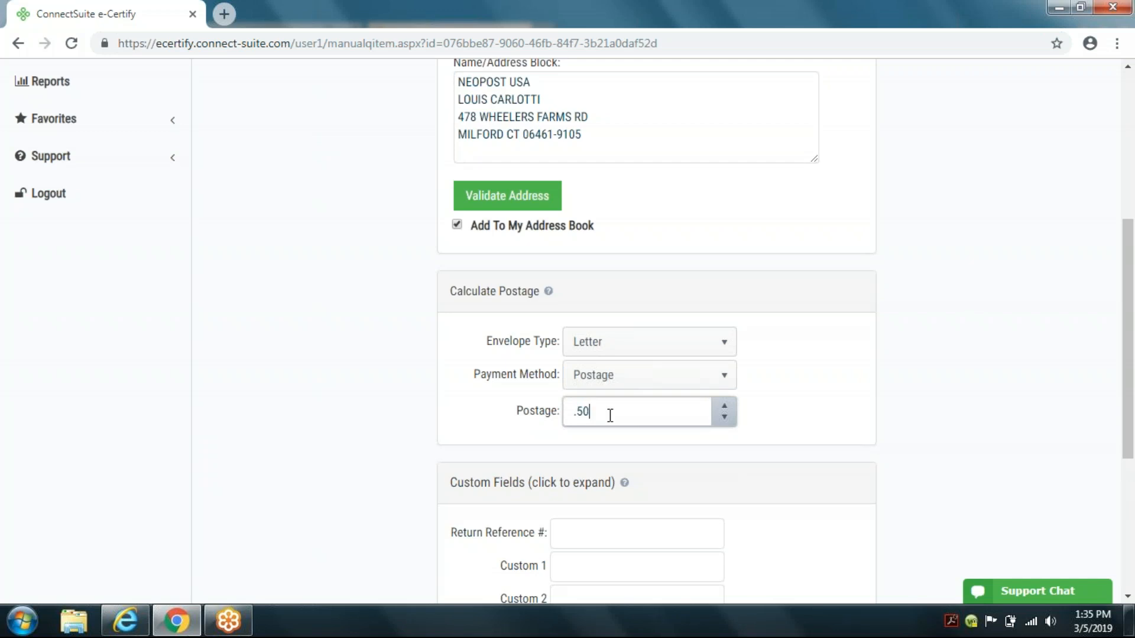
Step: Switch the payment method to Weight
click(723, 388)
click(724, 387)
click(613, 452)
Step: Set the payment method back to Page Count and choose 1-4 pages
click(724, 408)
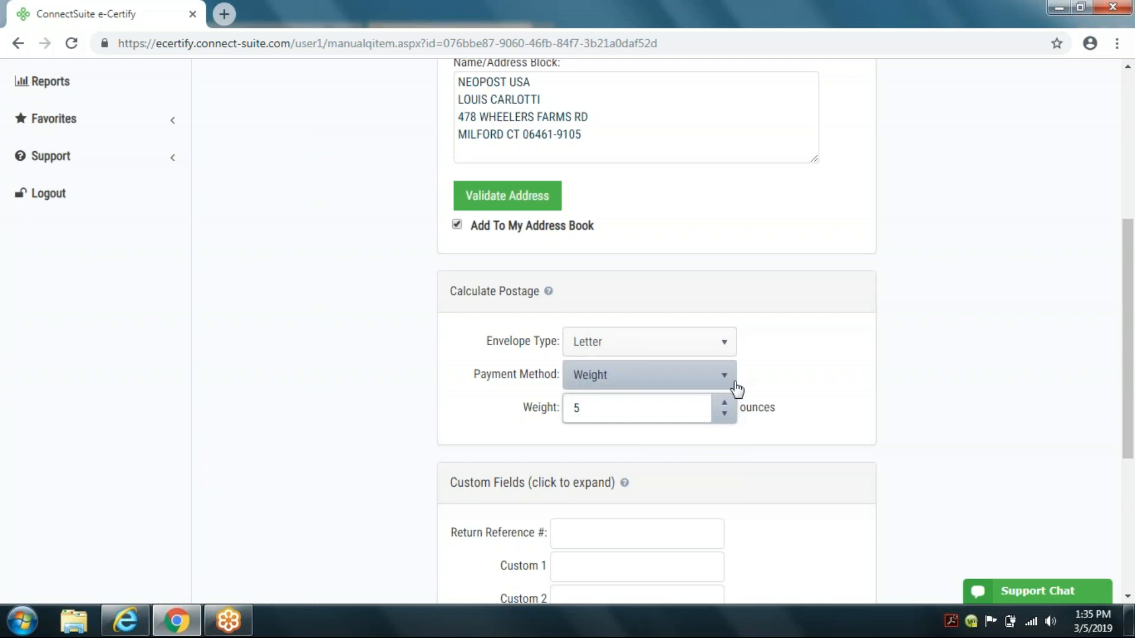
click(727, 376)
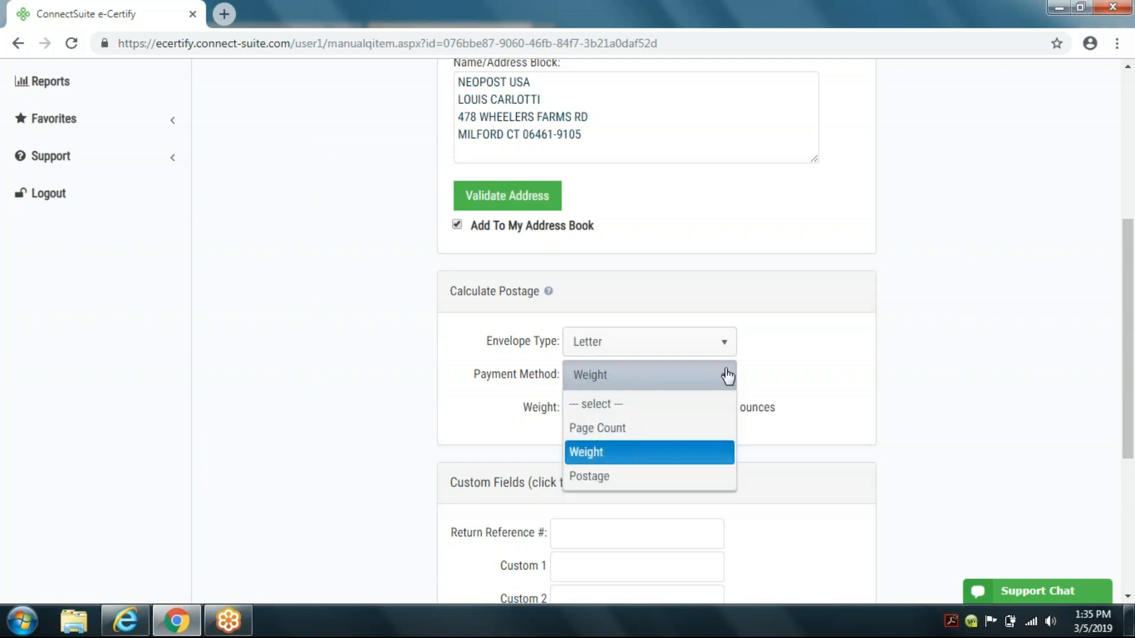
click(598, 429)
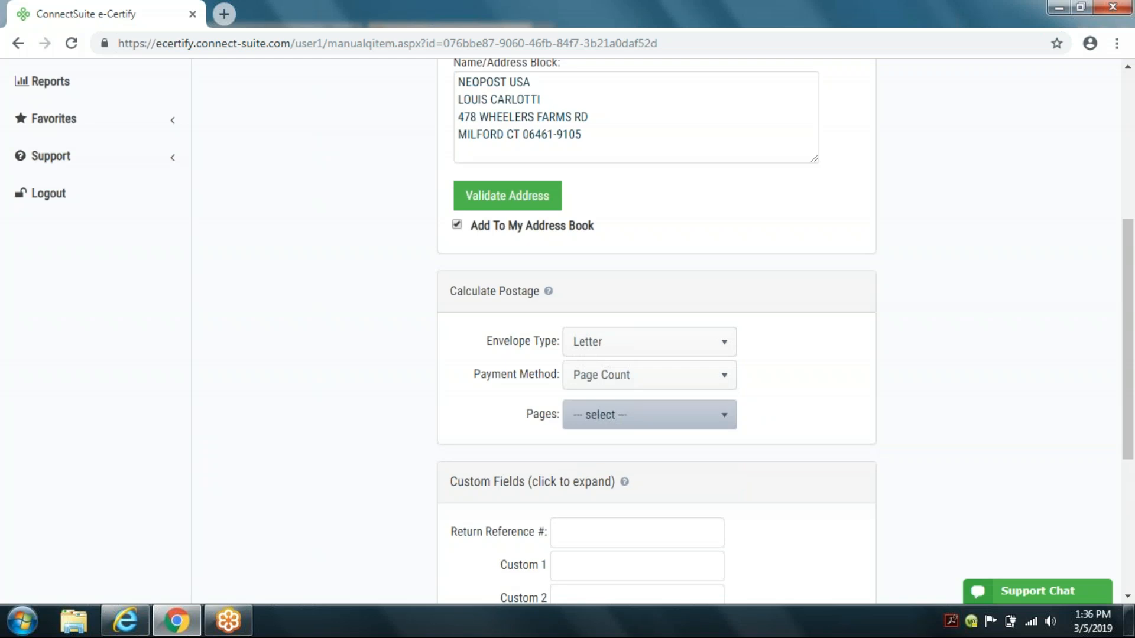
click(615, 420)
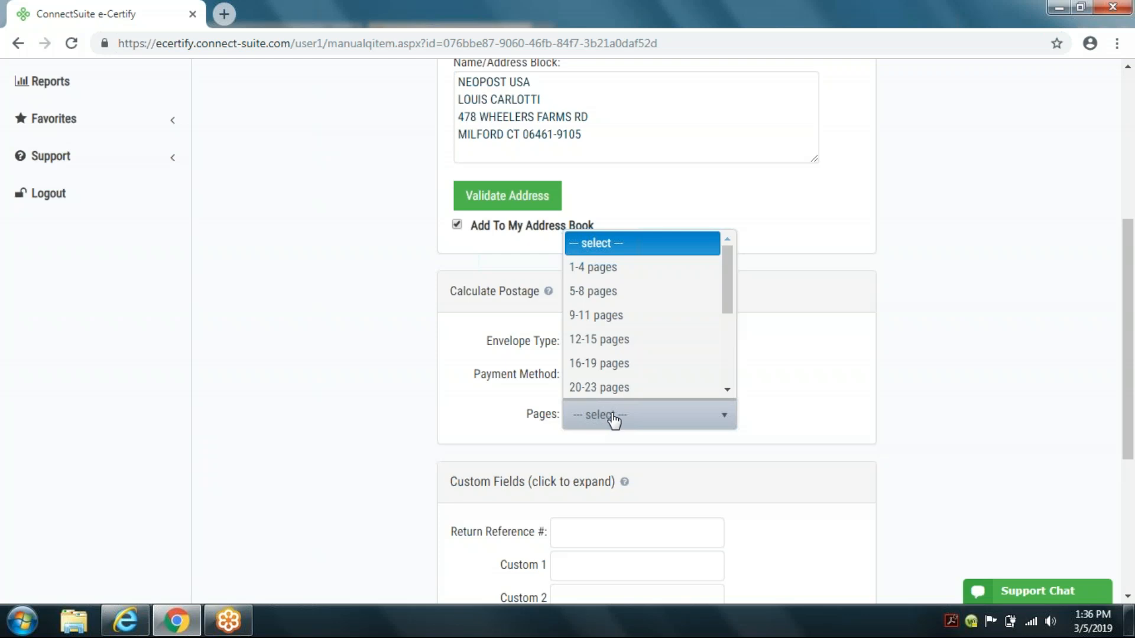
click(588, 267)
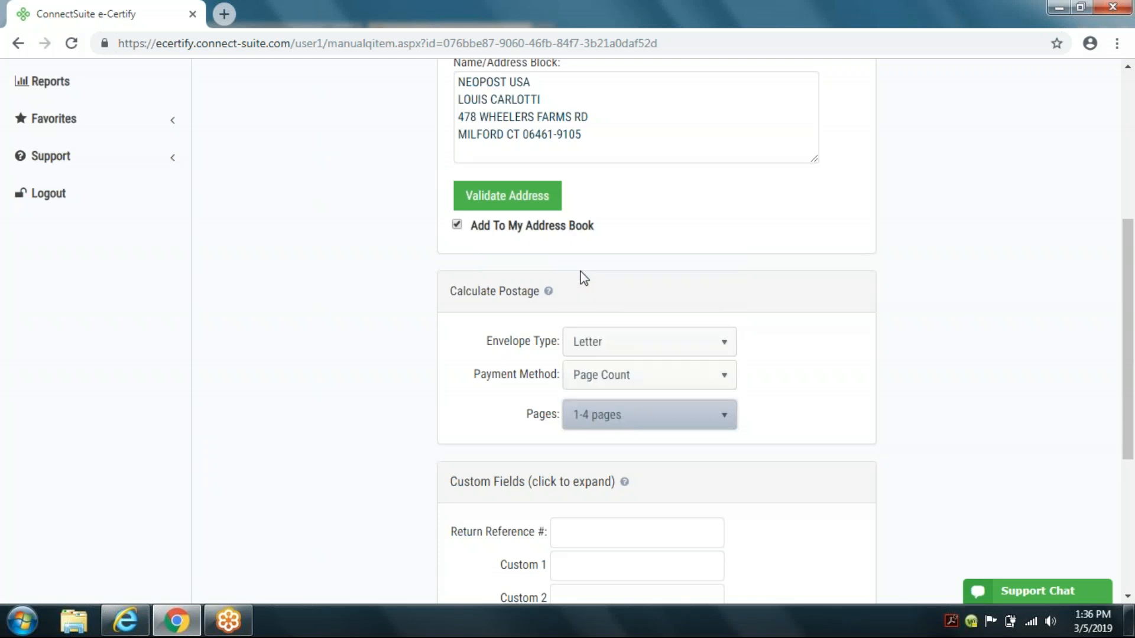
Step: Enter Test as the return reference number and save the mail piece
click(596, 531)
scroll(670, 492, down, 2)
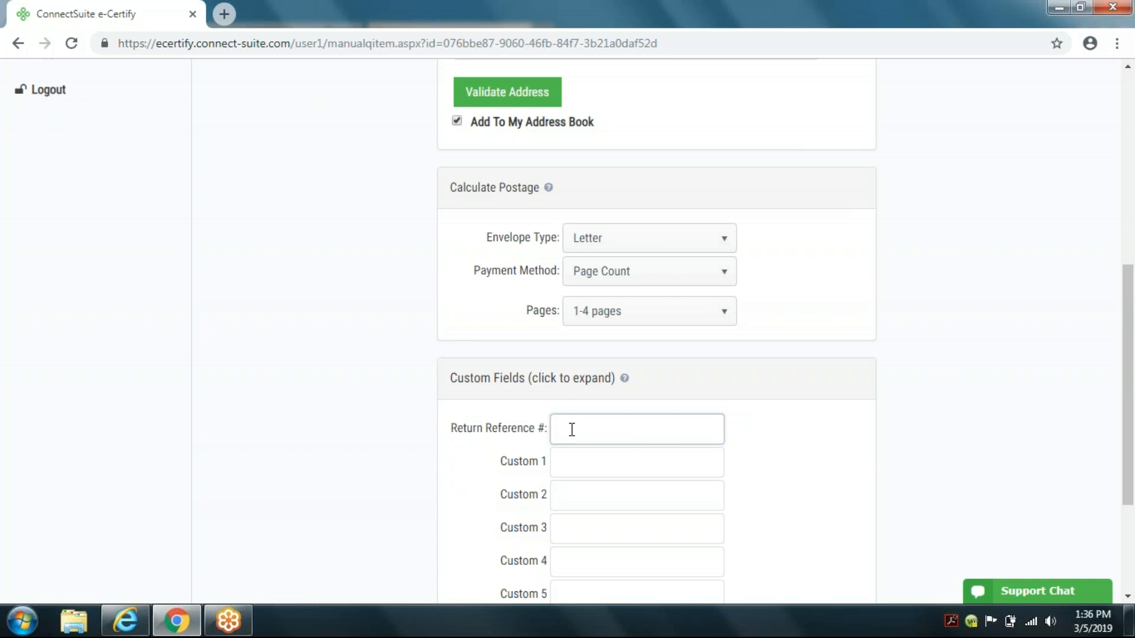
text(Test)
scroll(581, 424, down, 1)
scroll(666, 498, down, 3)
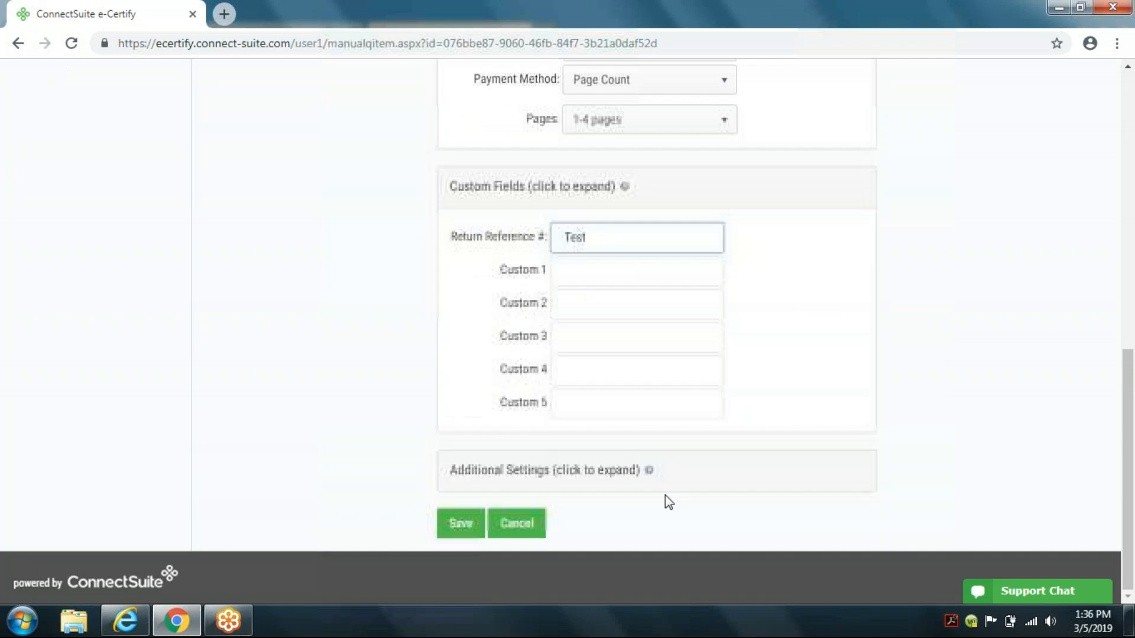
click(461, 524)
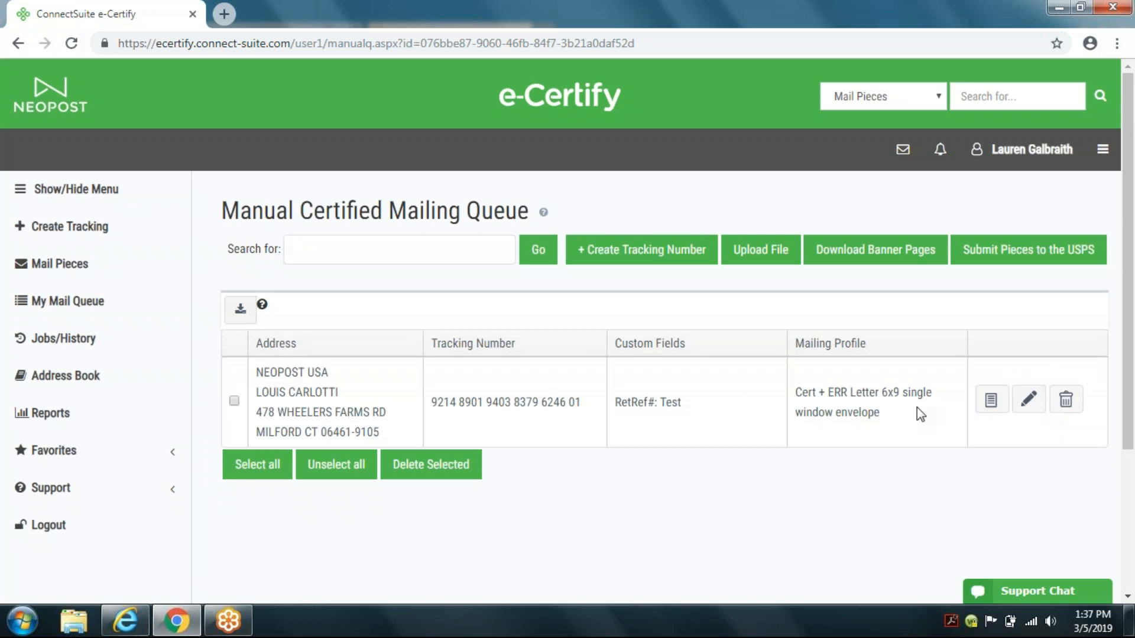
Step: Create another tracking number, filling the recipient from the saved address book entry
click(644, 258)
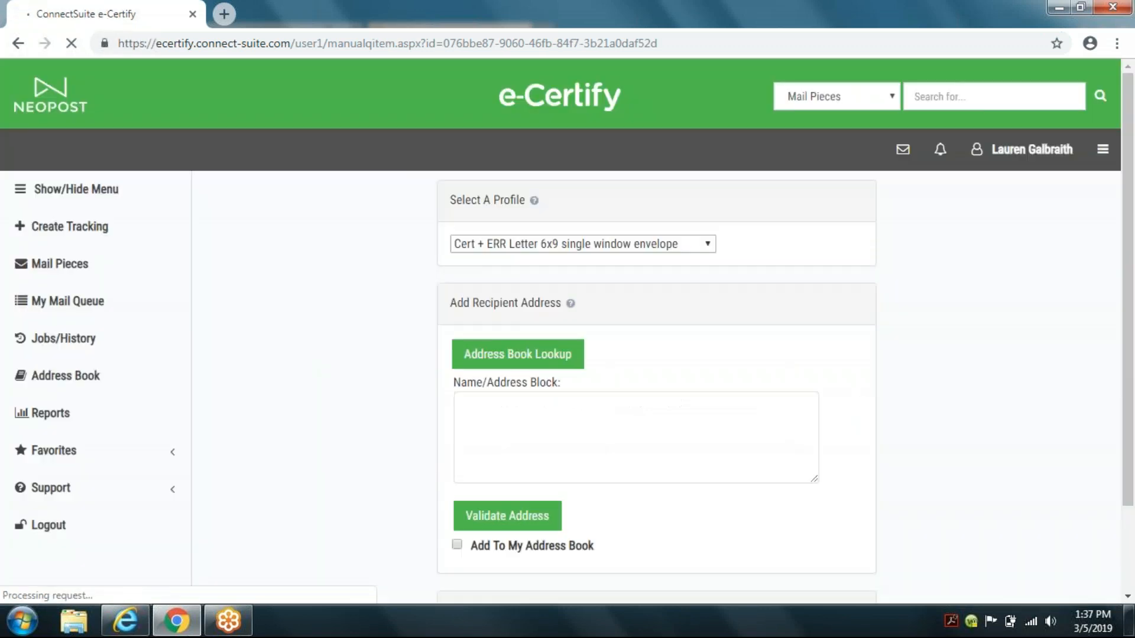
click(503, 369)
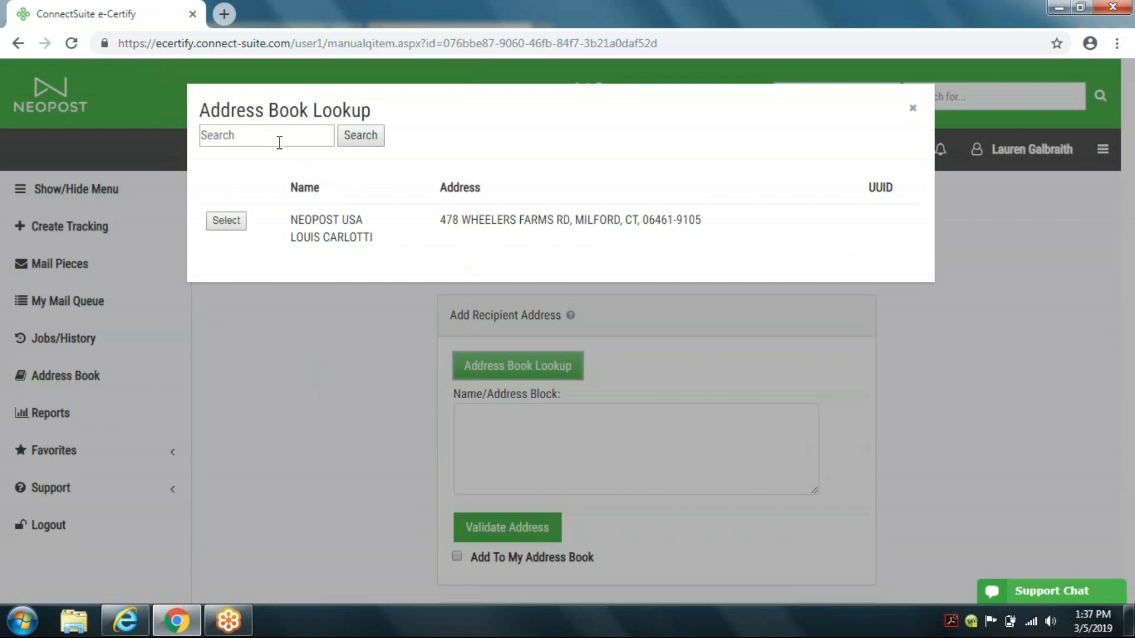
click(226, 221)
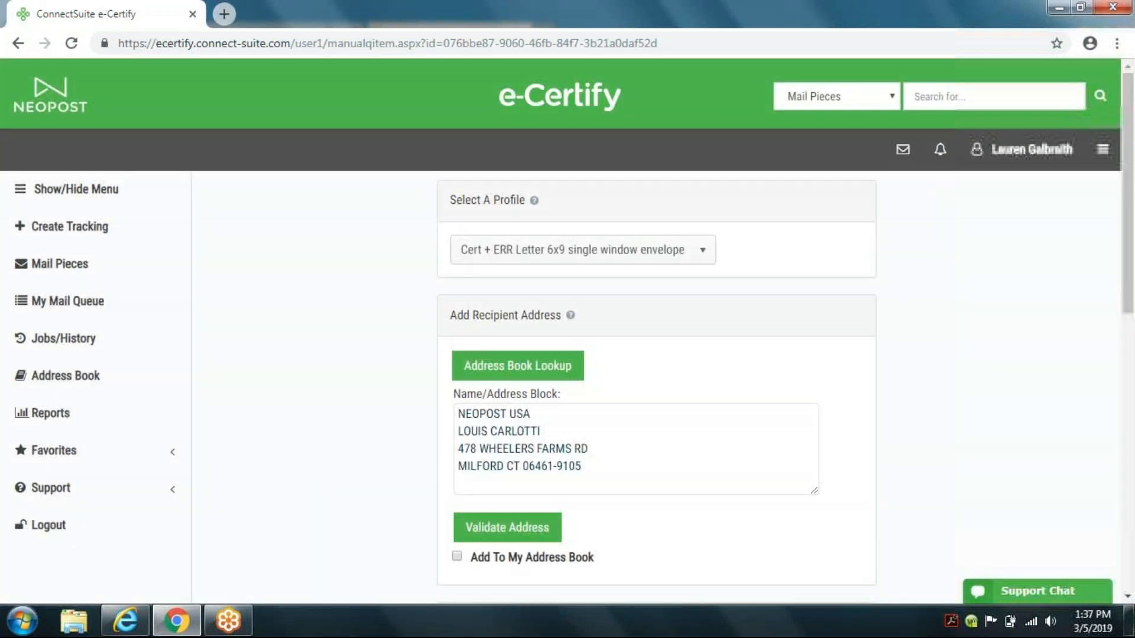
Step: Set the pages to 5-8 pages, enter test2 as the return reference, and save the piece
scroll(380, 379, down, 10)
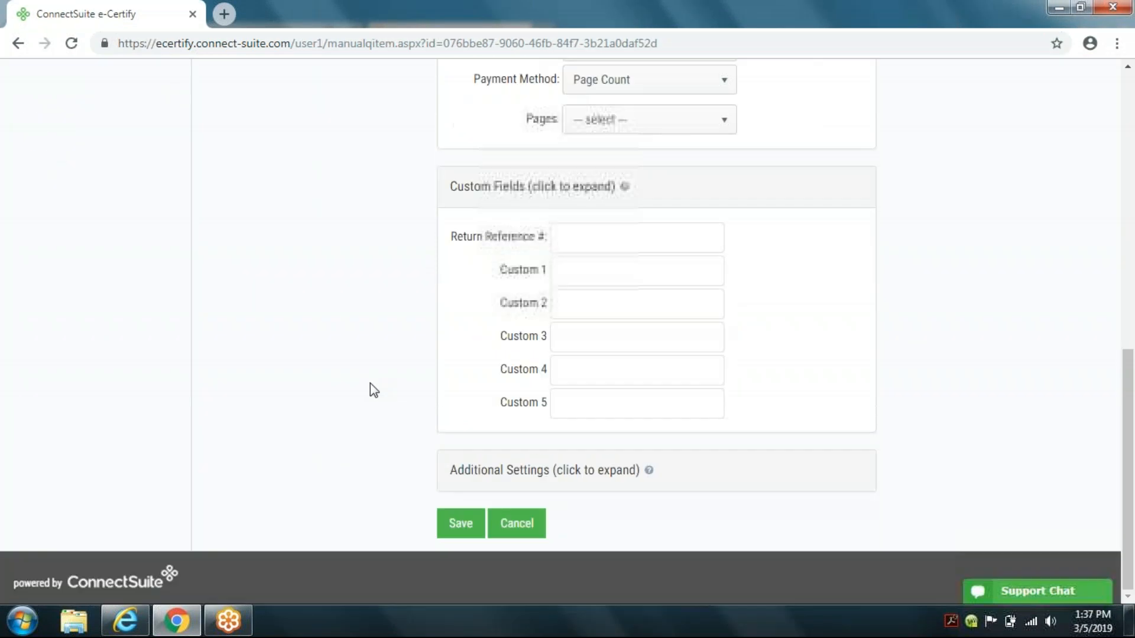
click(589, 132)
click(611, 195)
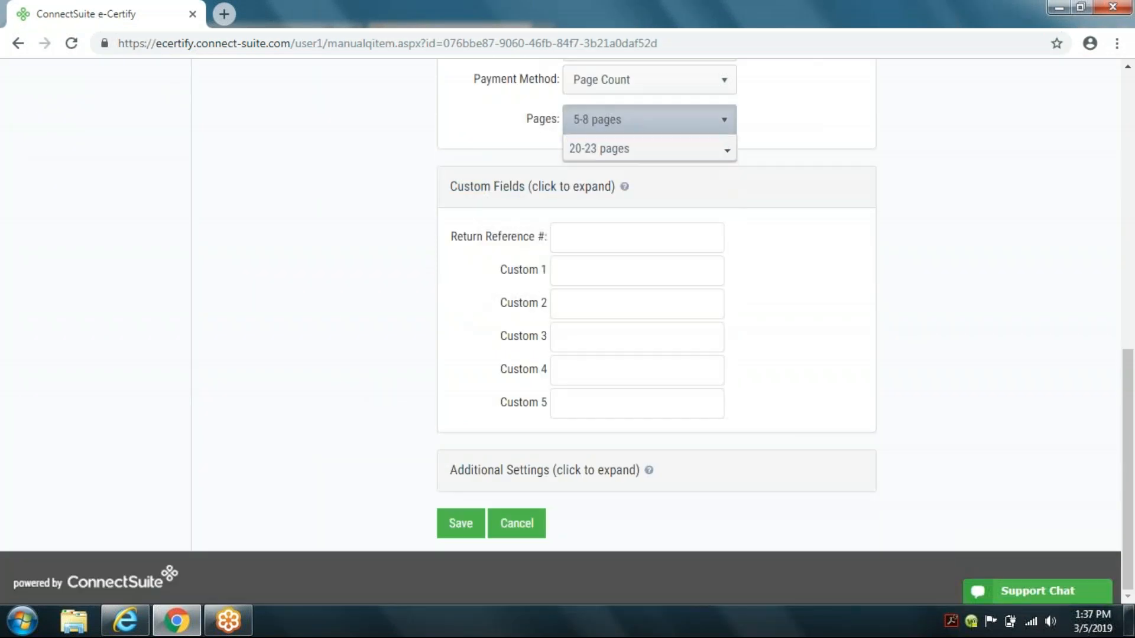
click(565, 239)
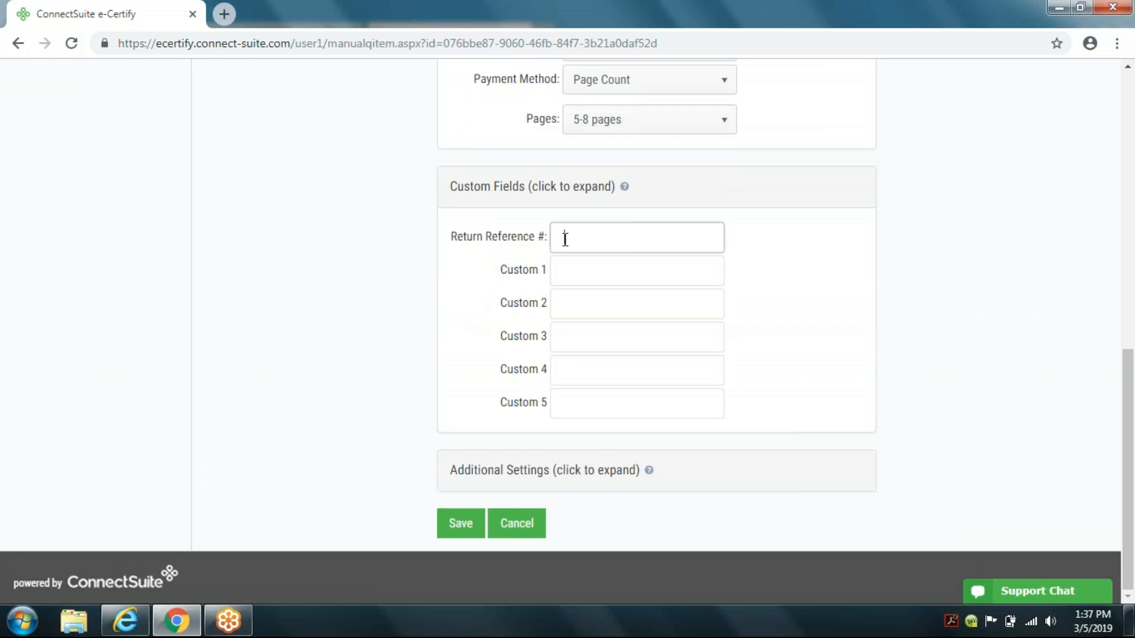
text(Test)
click(464, 526)
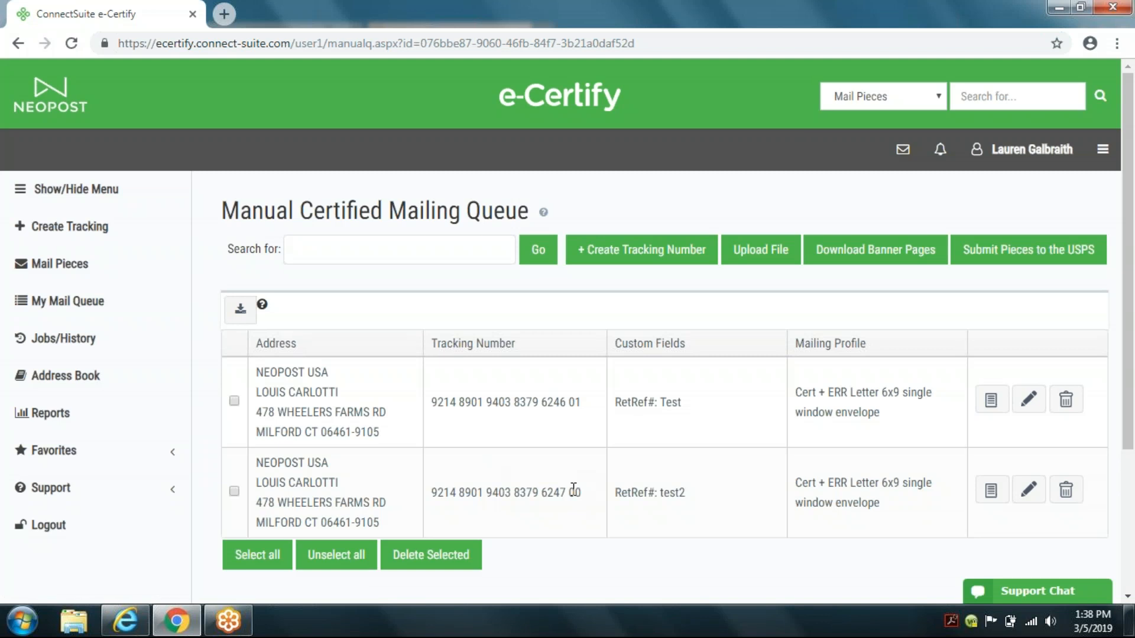
Step: Select all queued pieces and download their banner pages
click(263, 555)
click(873, 255)
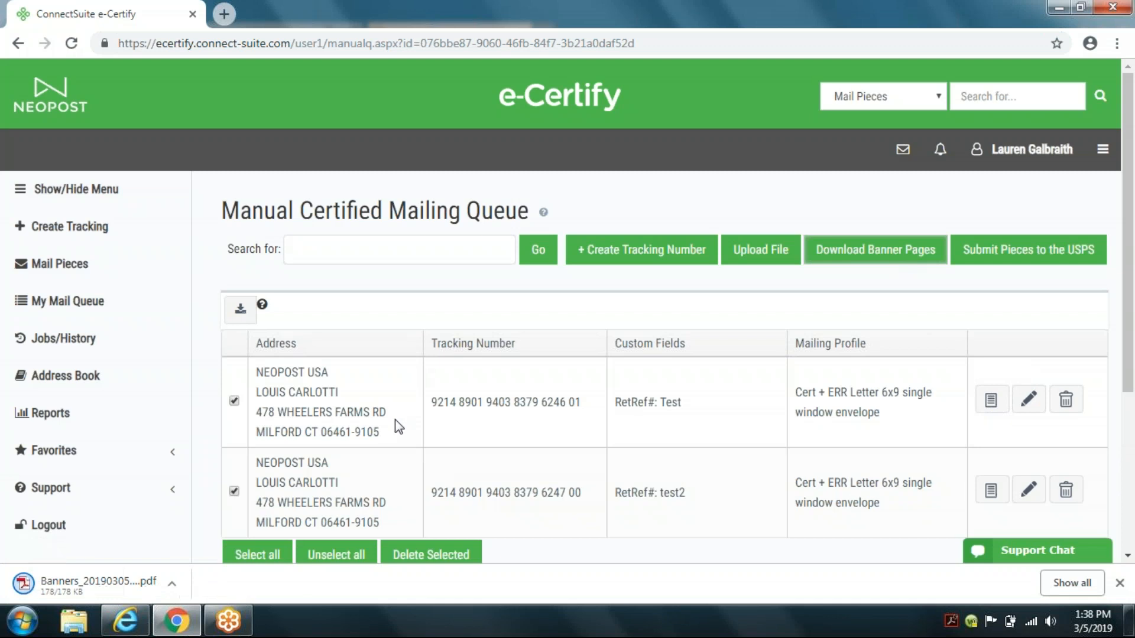
Step: Open the downloaded banner pages PDF and review both pages
click(71, 588)
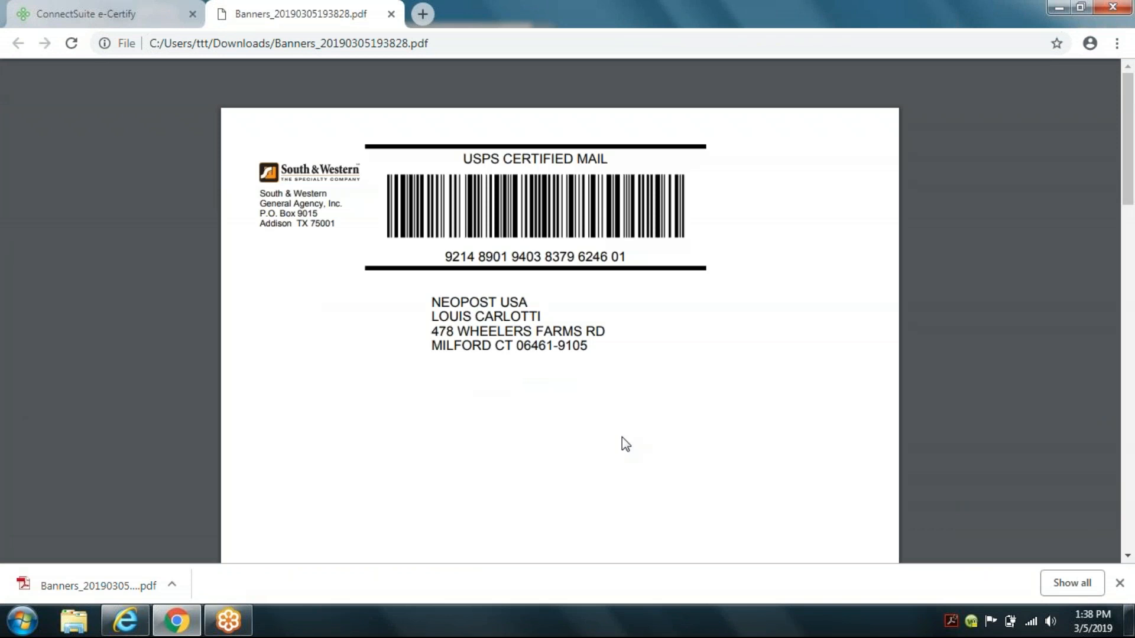
scroll(623, 440, down, 7)
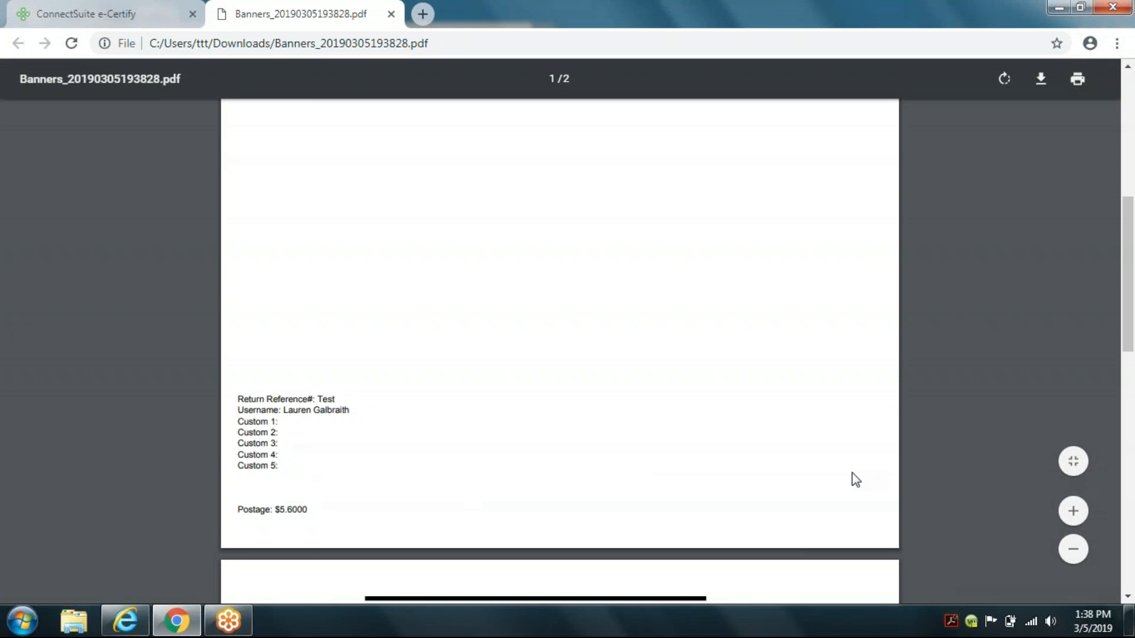
drag(1126, 289, 1114, 506)
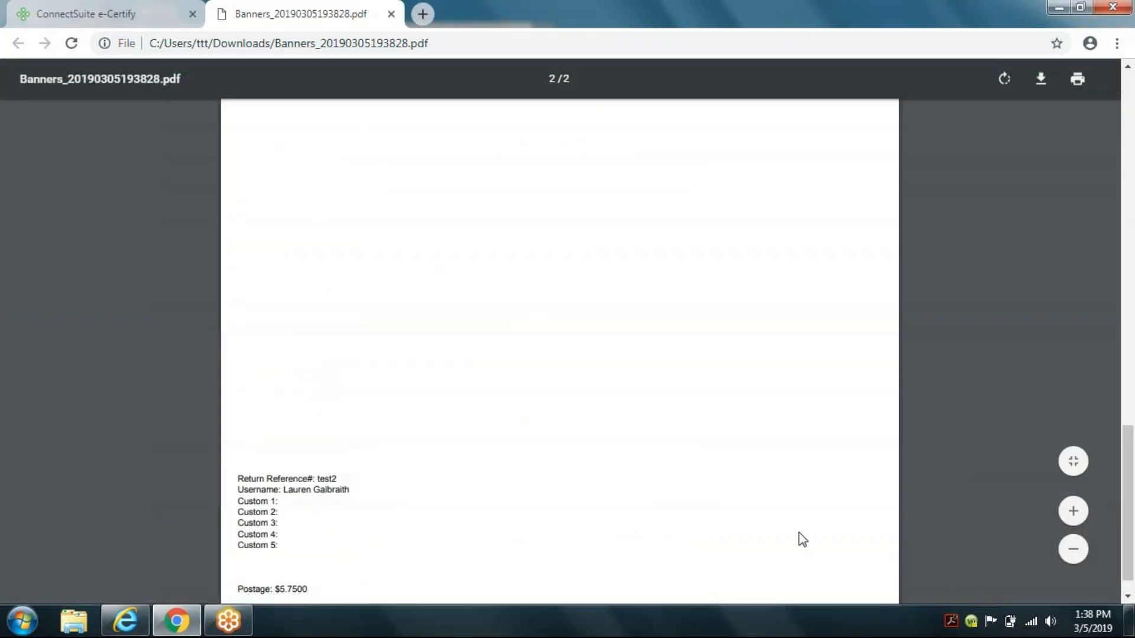
Step: Close the banner PDF and delete the test2 piece from the mailing queue
drag(1129, 468, 1129, 78)
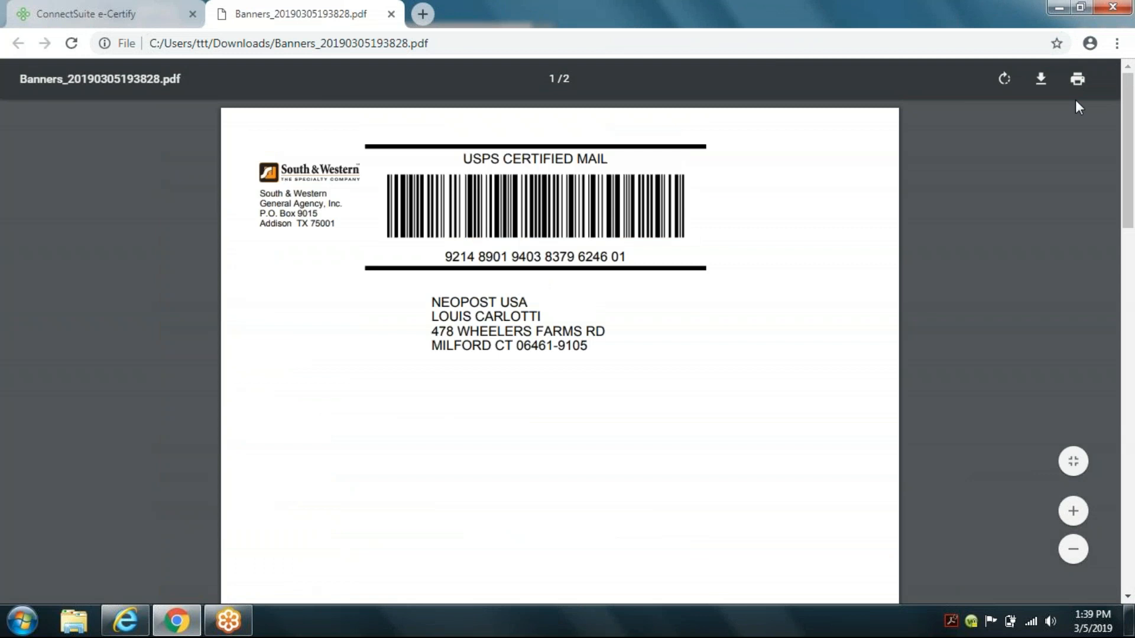
click(390, 14)
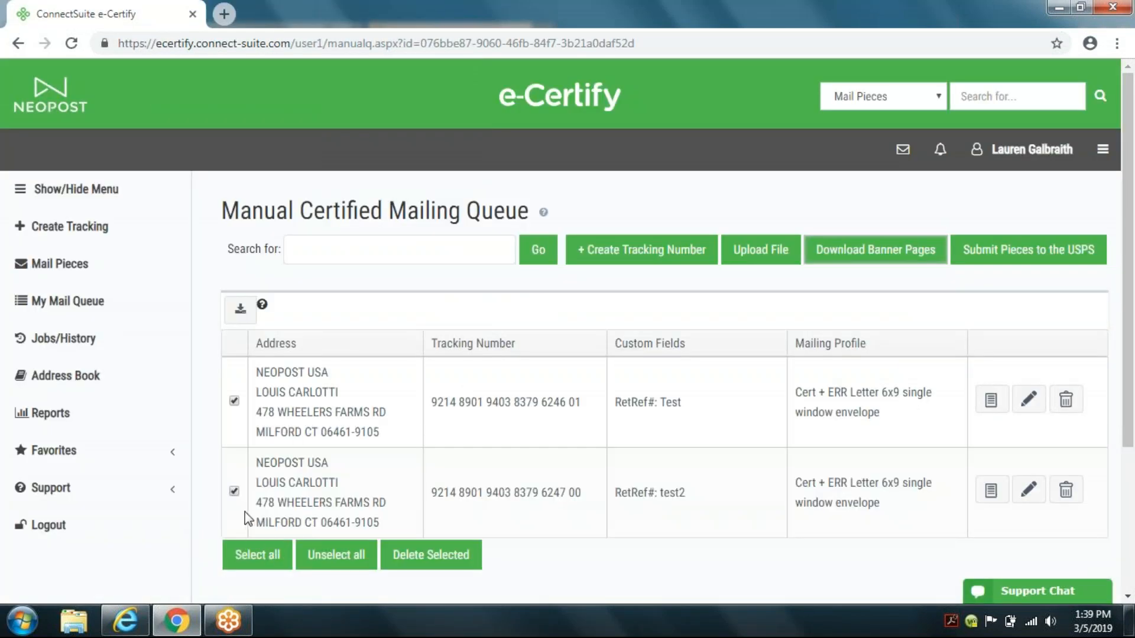
click(234, 403)
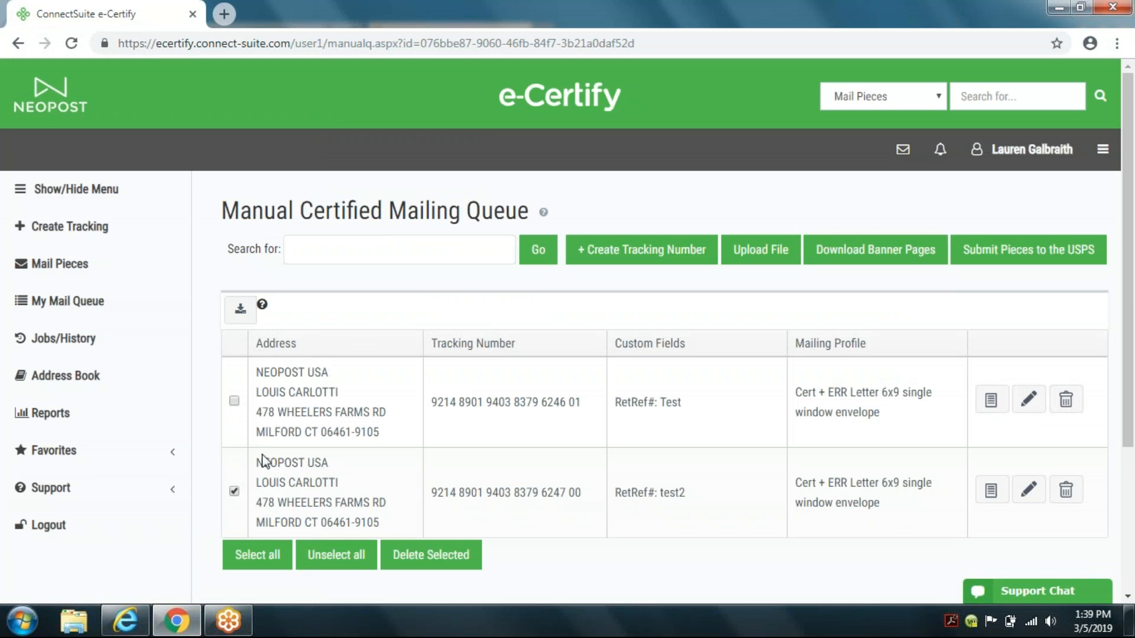
click(433, 559)
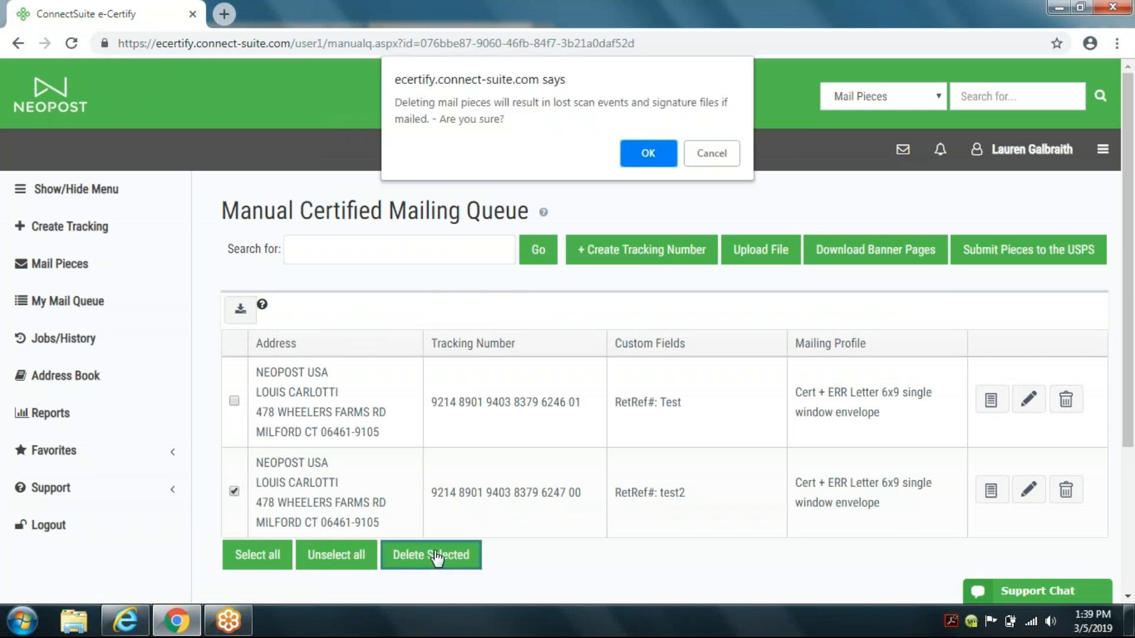
click(653, 154)
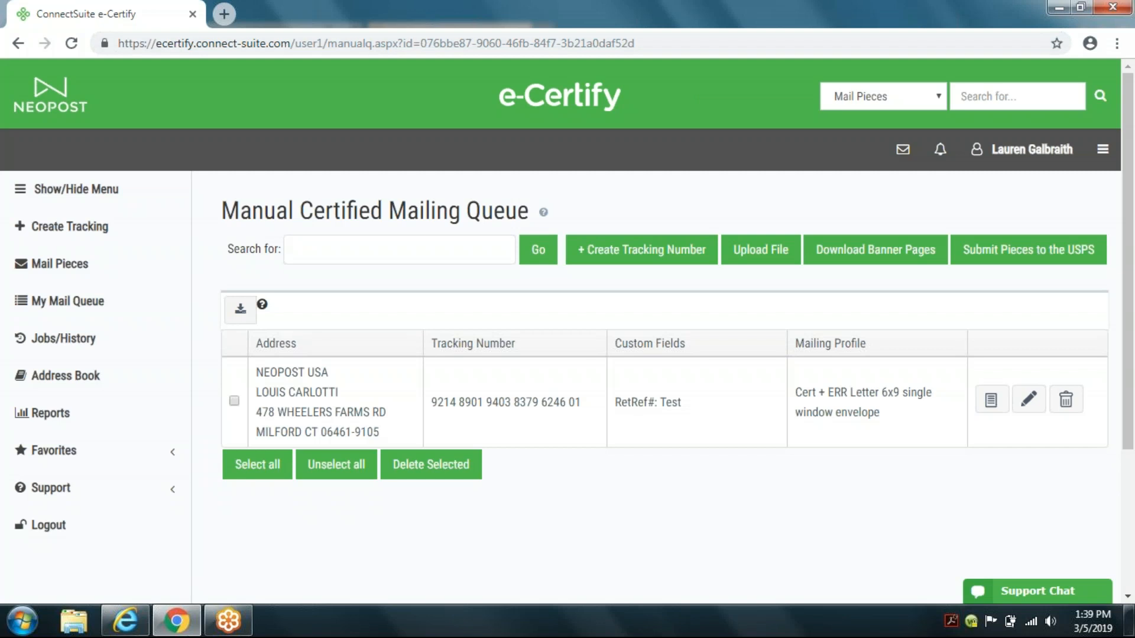
Step: Clone the Neopost #10 (double window) tracking label
click(1102, 149)
click(1030, 303)
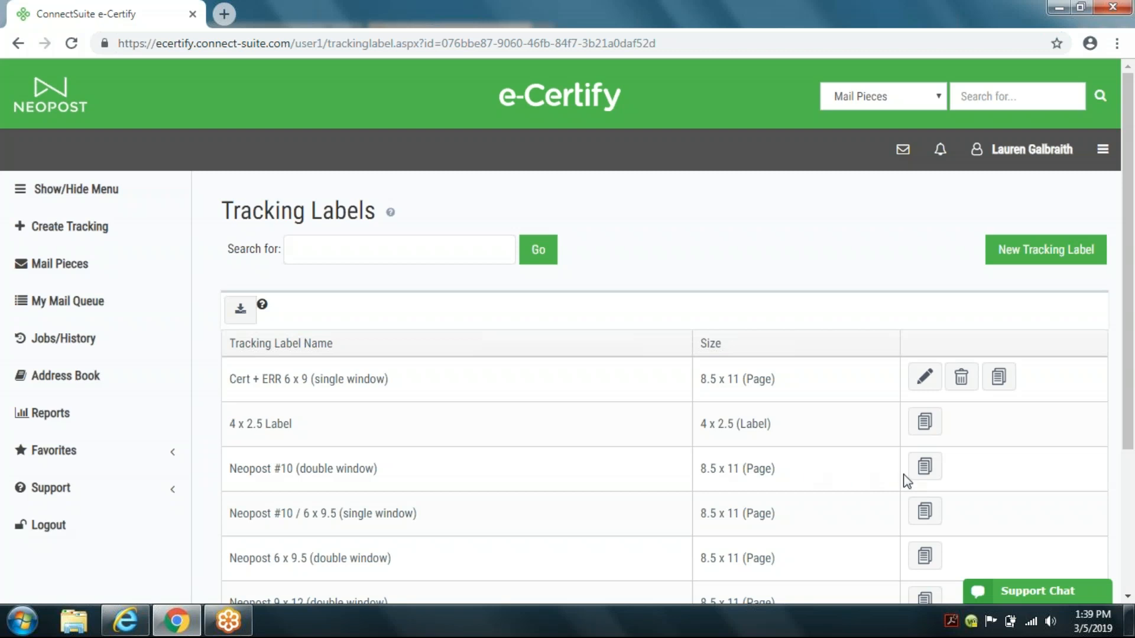
click(926, 473)
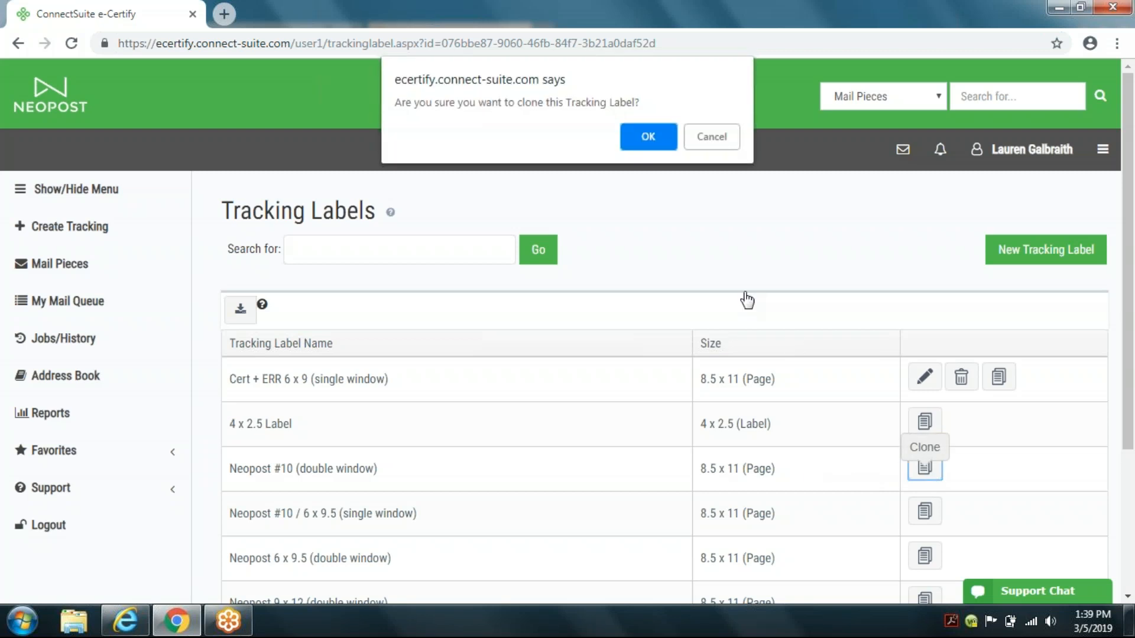
click(648, 136)
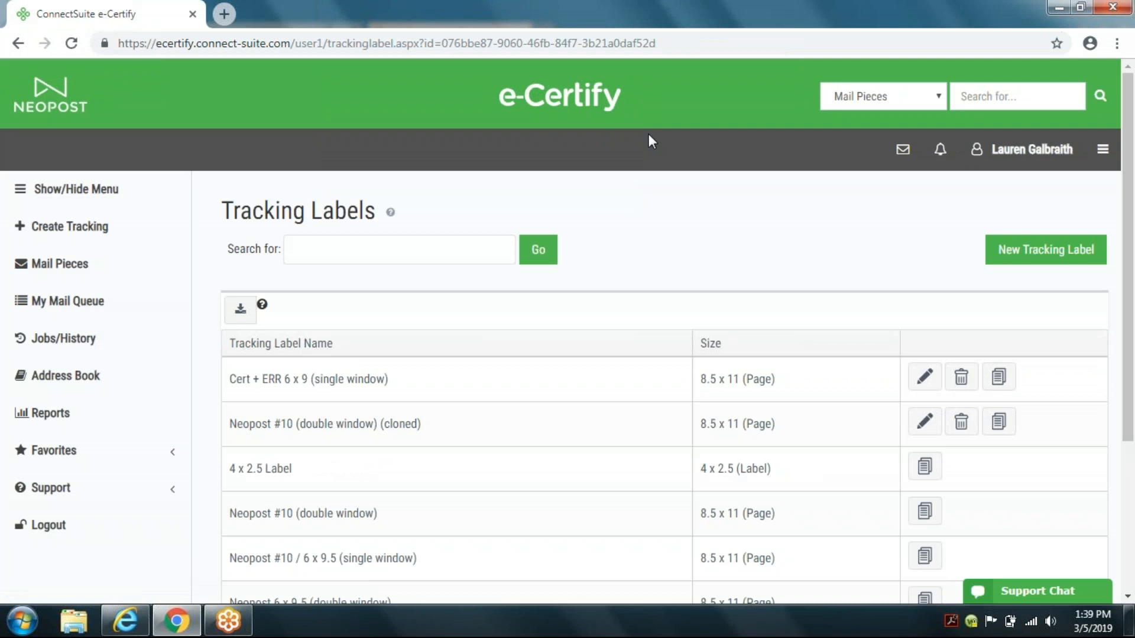
Step: Edit the cloned label and rename it Neopost #10 (double window)test
click(925, 422)
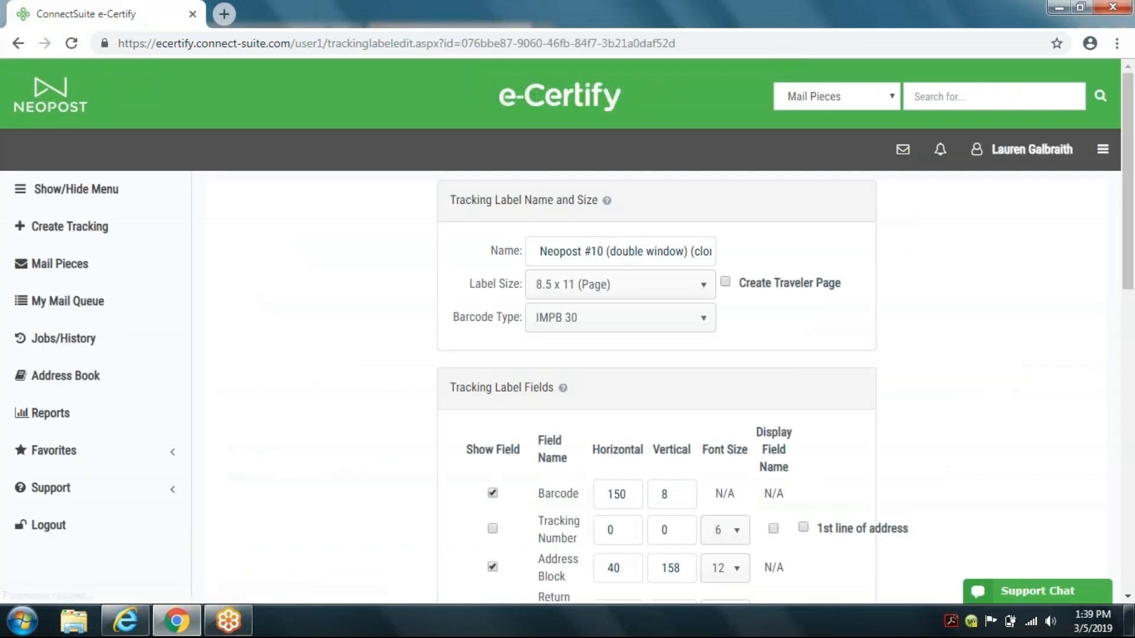
drag(691, 252, 760, 267)
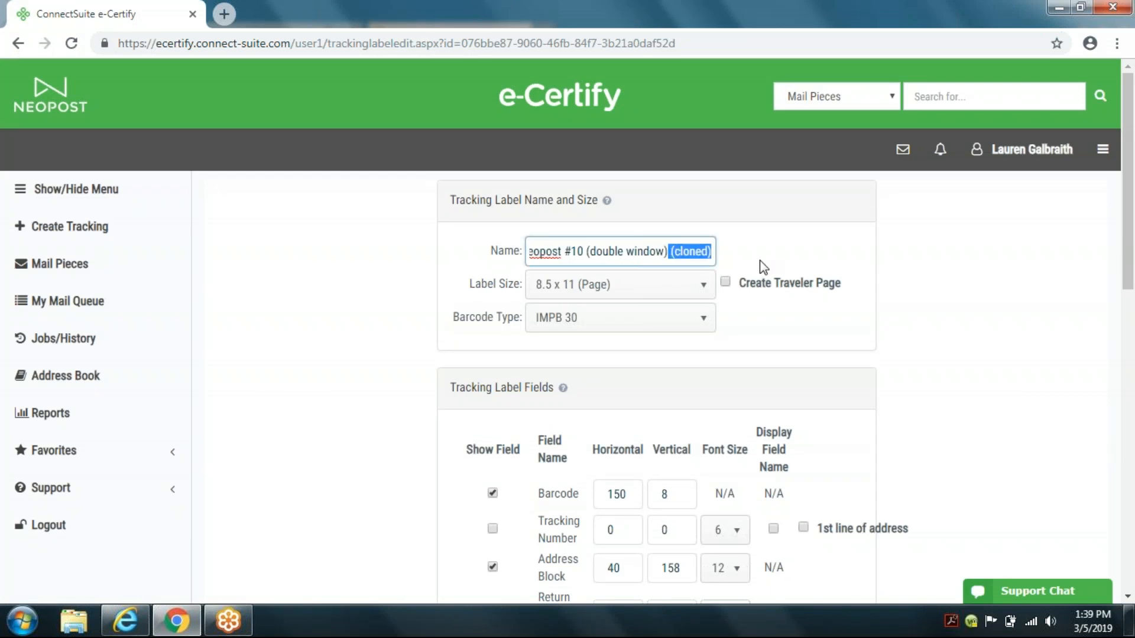
key(BackSpace)
text(test)
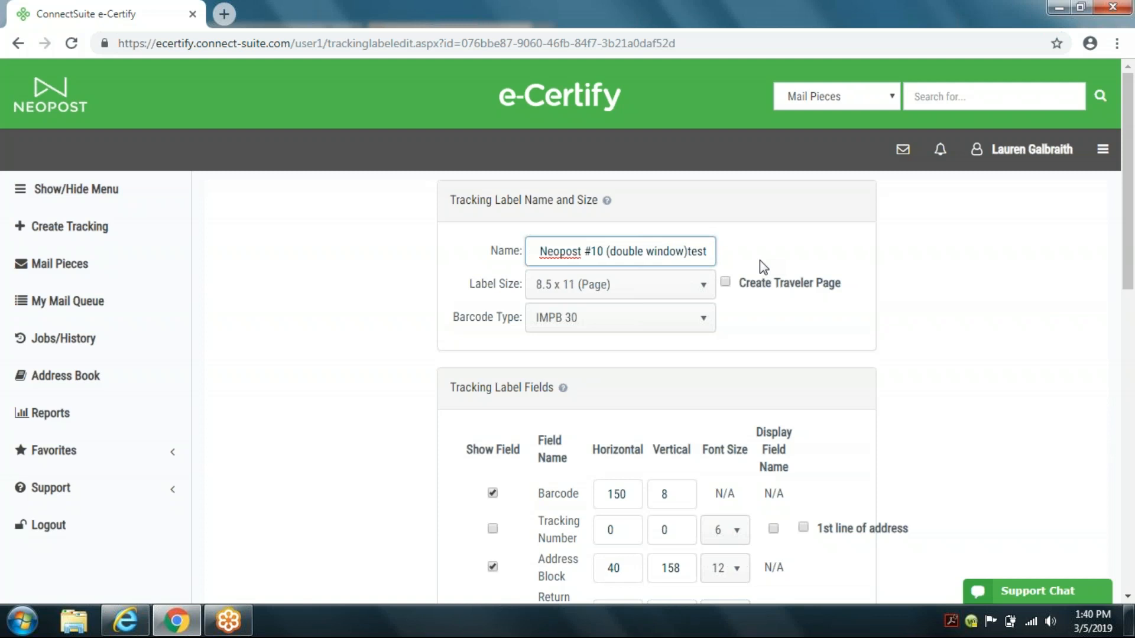
Step: Set the barcode's vertical position to 20 and the address block's vertical position to 180
click(821, 412)
click(681, 498)
drag(681, 498, 662, 496)
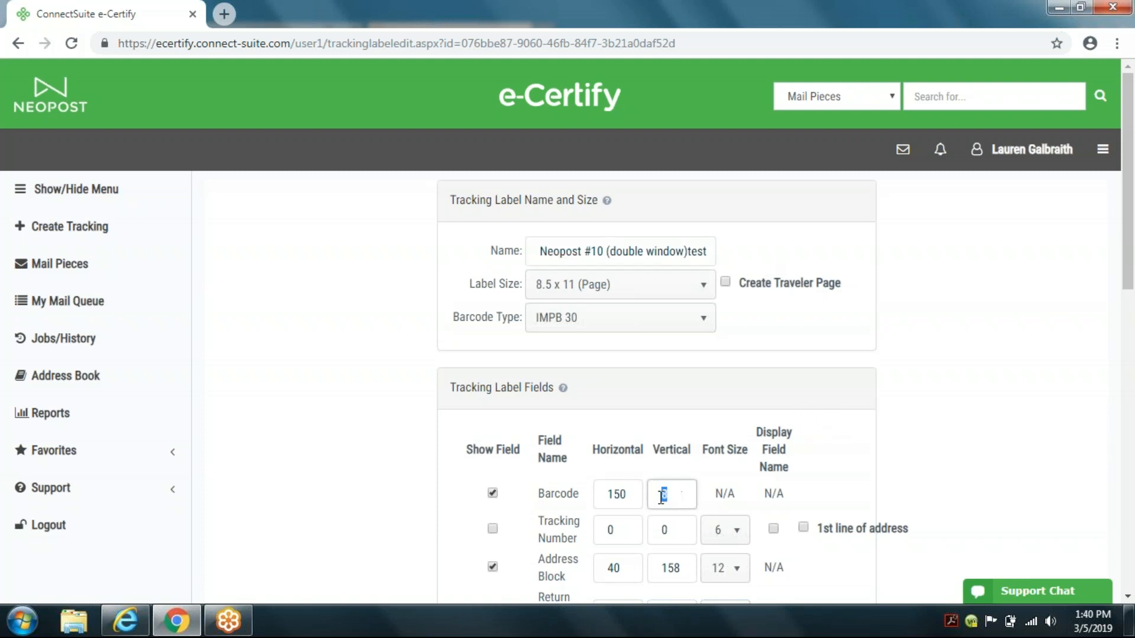
text(20)
click(686, 568)
drag(687, 568, 646, 575)
text(180)
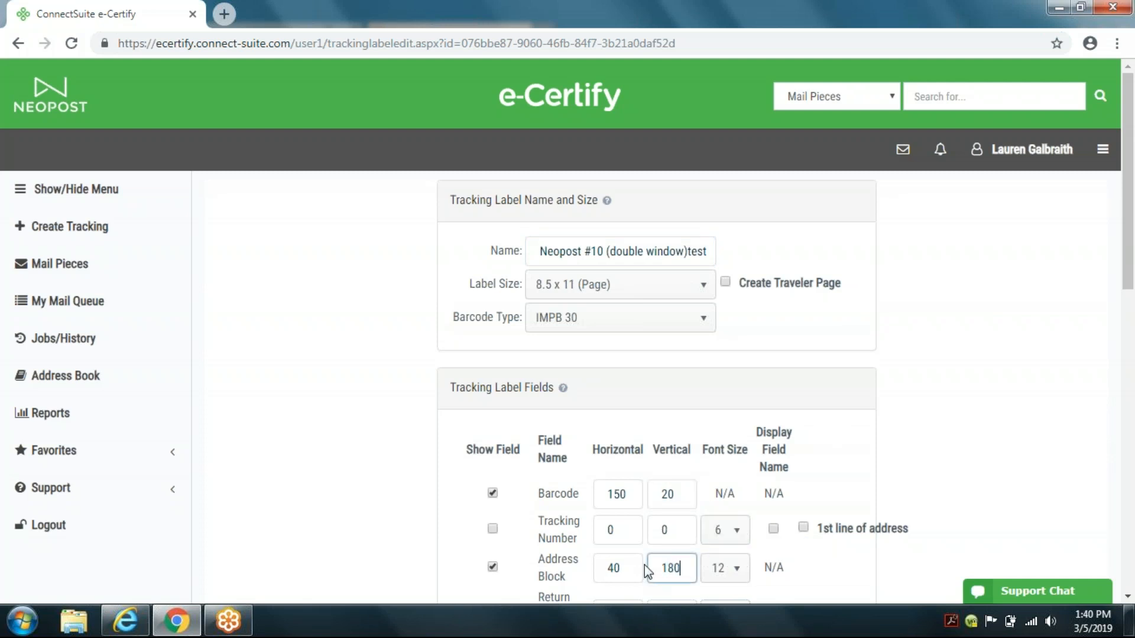
Step: Set the return address block's vertical position to 35 and save the tracking label
scroll(809, 562, down, 1)
scroll(804, 555, down, 3)
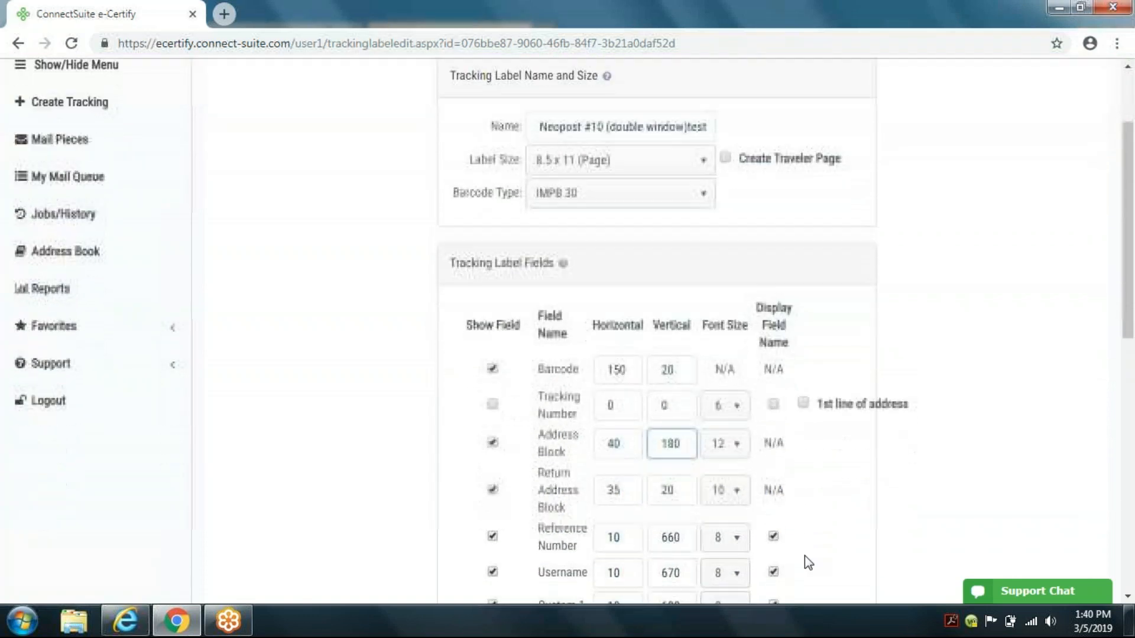
click(680, 435)
drag(679, 435, 653, 428)
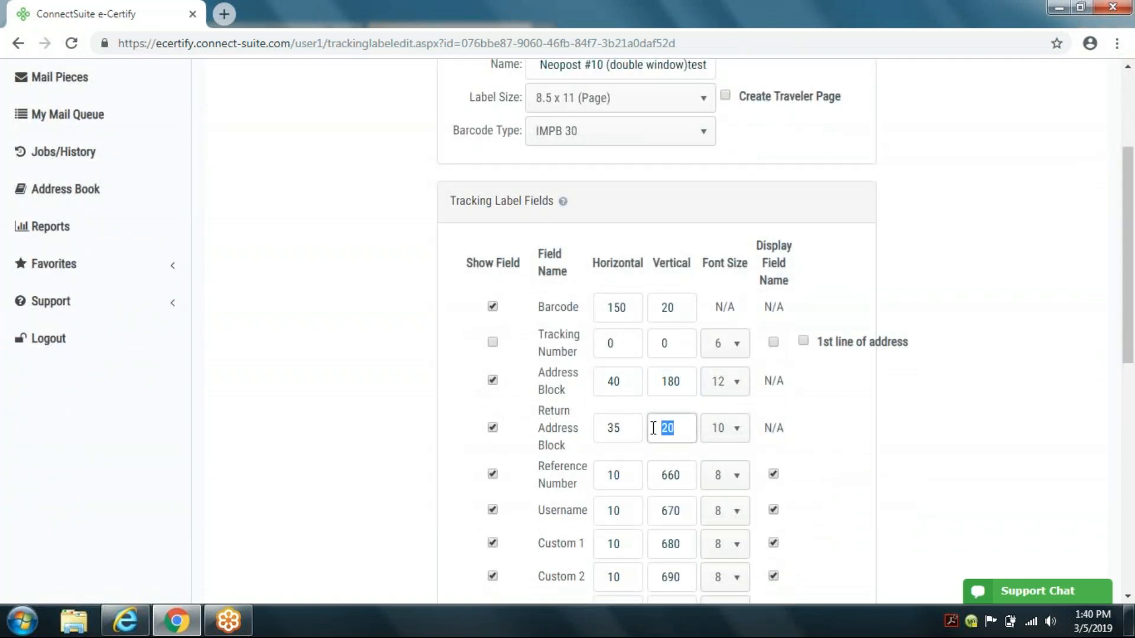
text(35)
scroll(795, 452, down, 10)
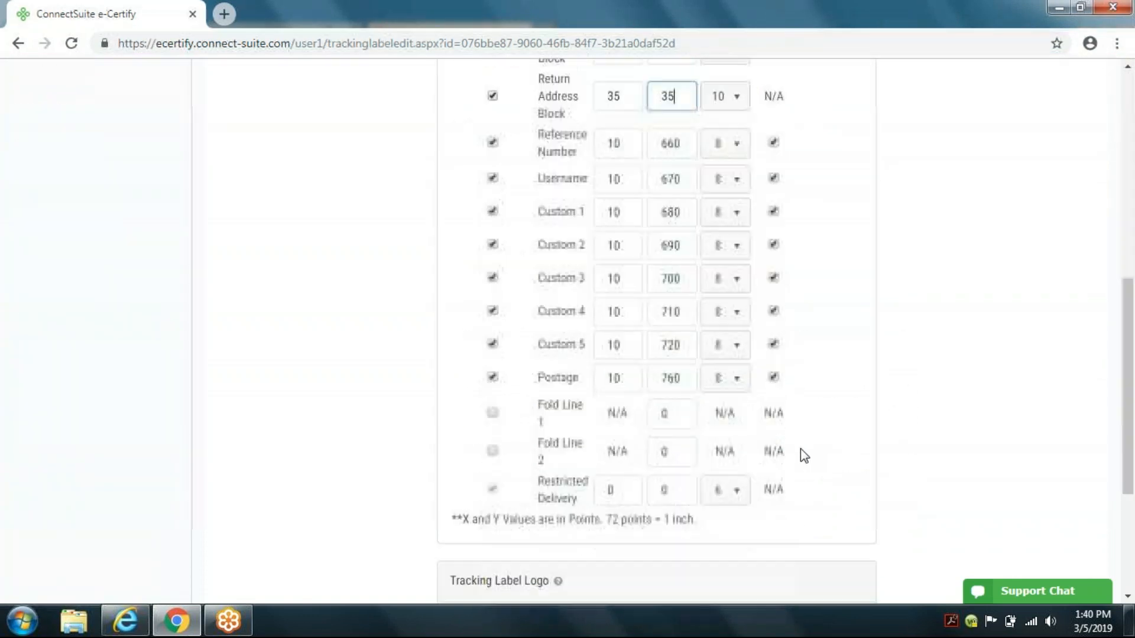
click(462, 524)
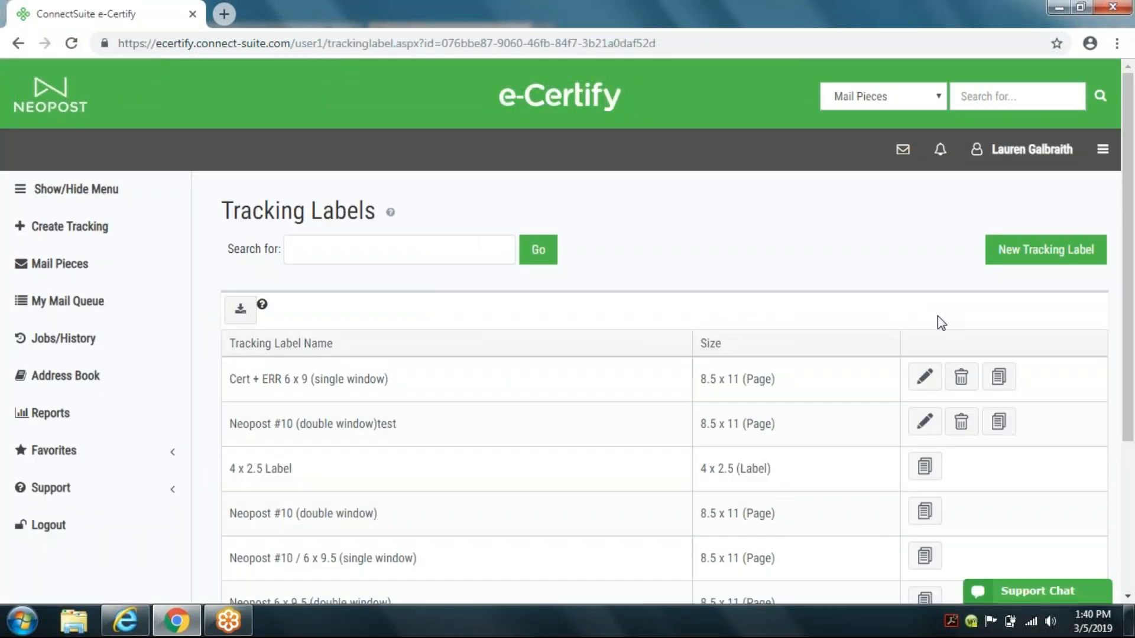
Step: Start a new mailing profile and name it test
click(1106, 153)
click(995, 249)
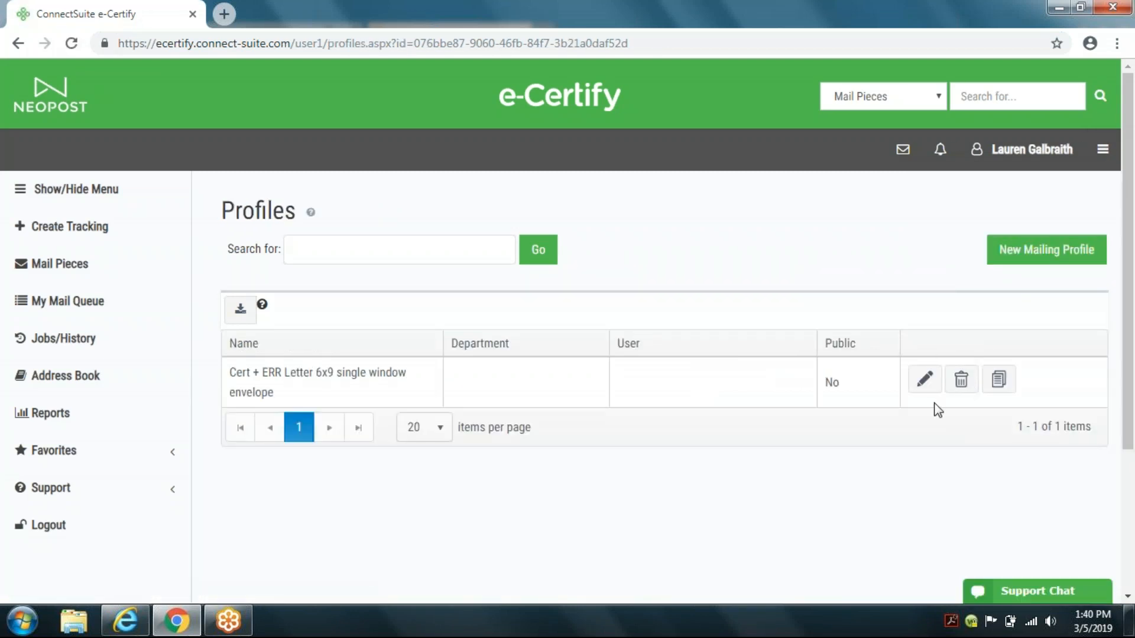
click(1035, 250)
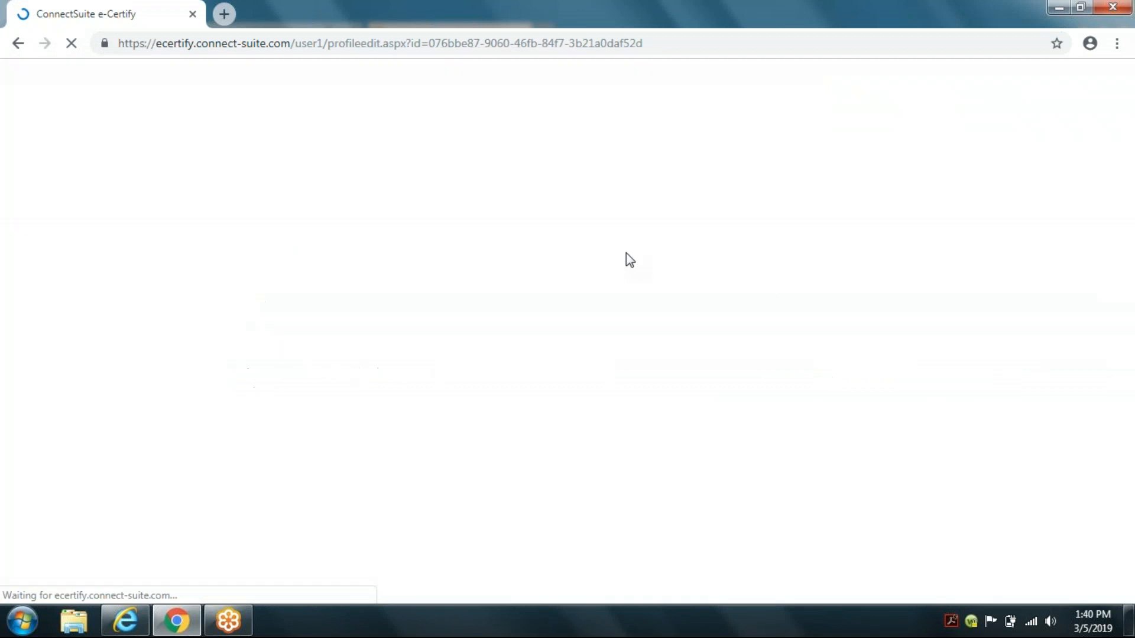
click(556, 242)
text(tets)
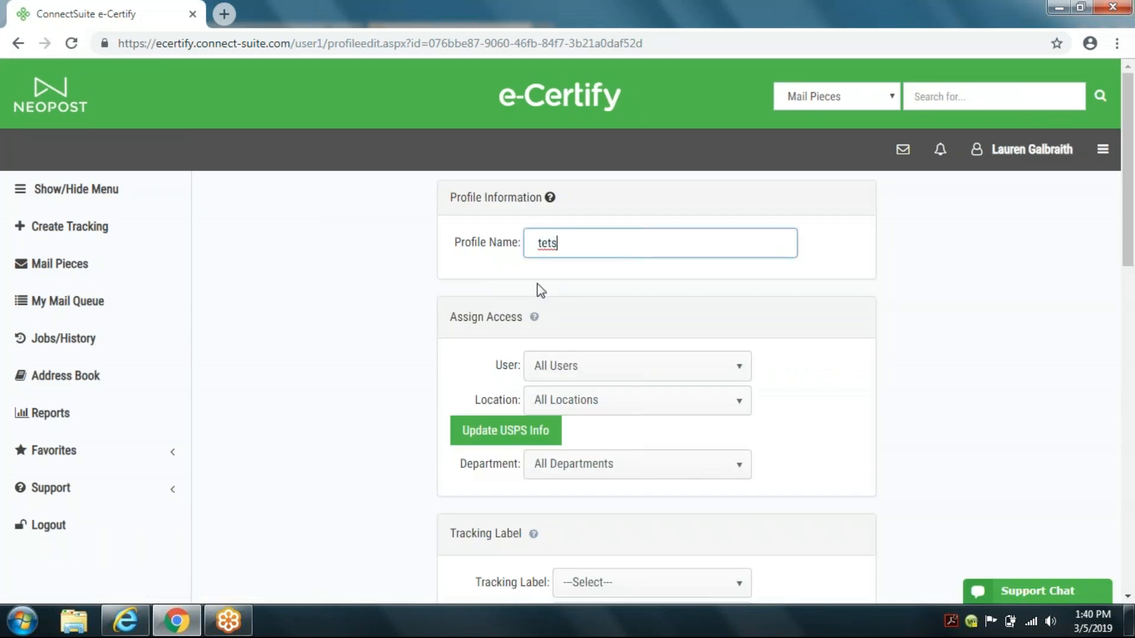
key(BackSpace)
key(BackSpace)
text(st)
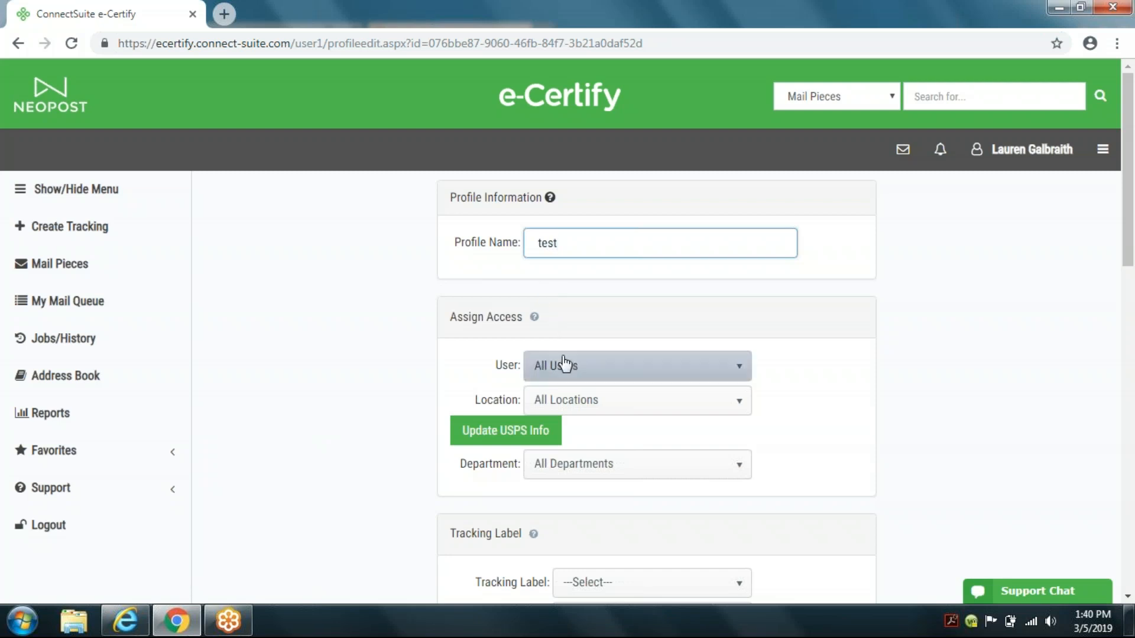
Step: Assign the Neopost #10 (double window)test tracking label to the profile and choose its barcode type
scroll(608, 425, down, 4)
click(637, 368)
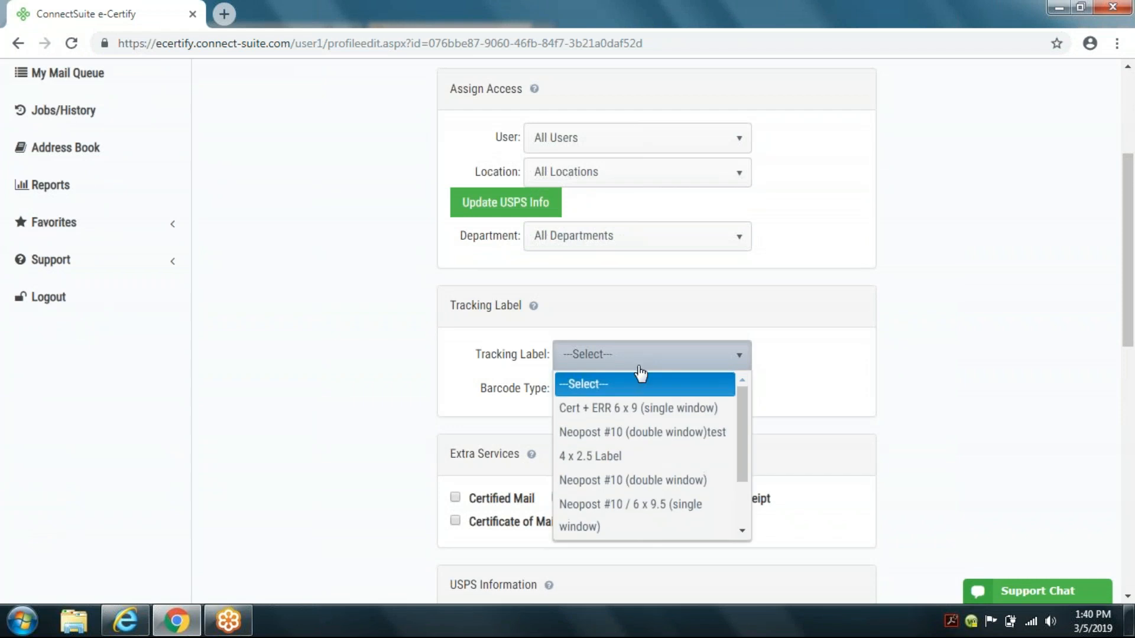
click(636, 435)
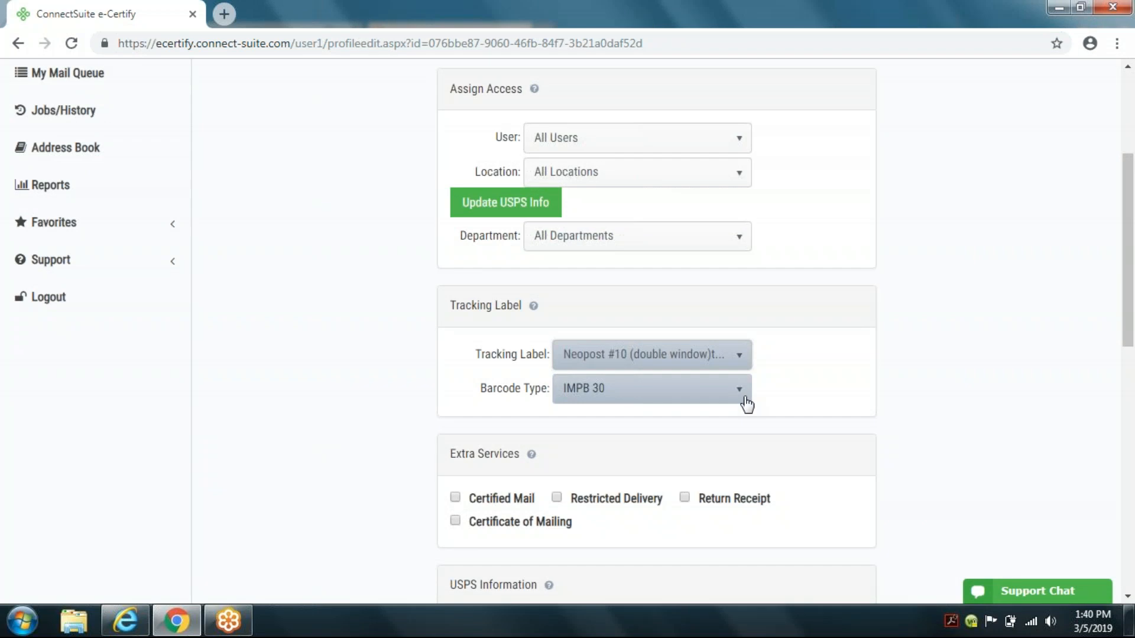
scroll(831, 383, down, 1)
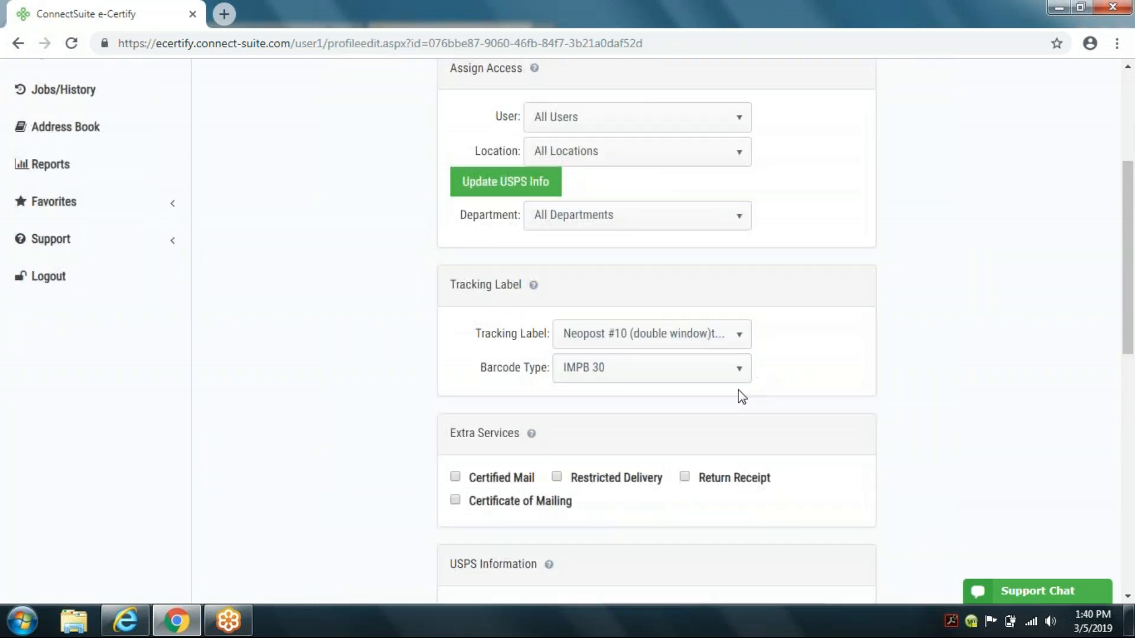
click(737, 373)
click(653, 420)
Step: Set notification control to Allow Users to set, enable Proof of Acceptance email notifications, and save the profile
scroll(903, 424, down, 5)
scroll(901, 416, down, 6)
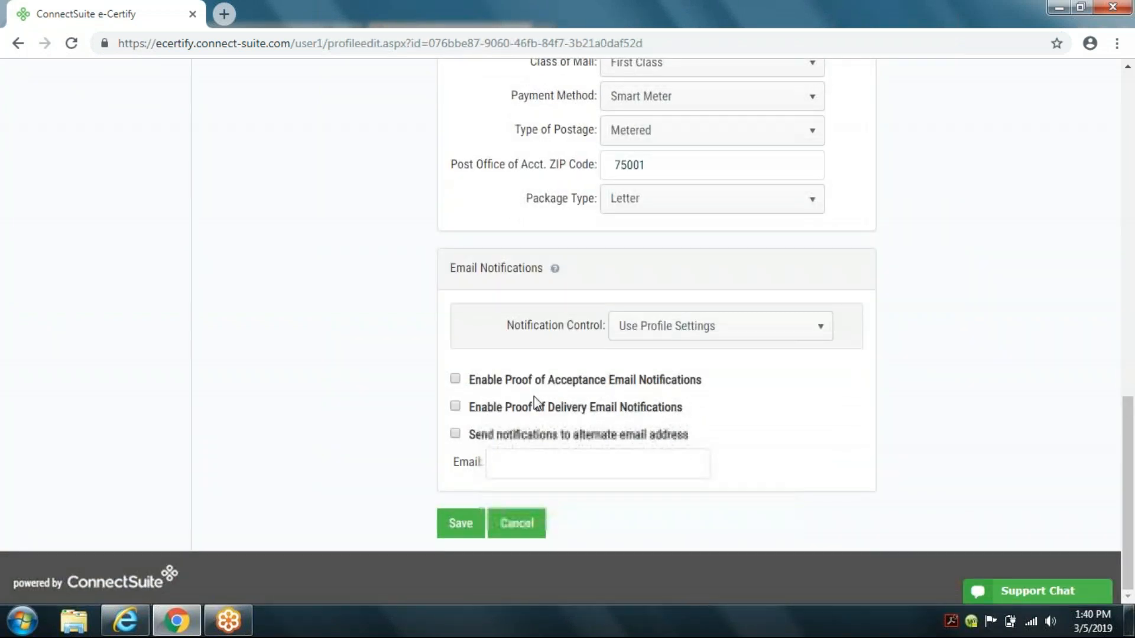
click(710, 329)
click(659, 372)
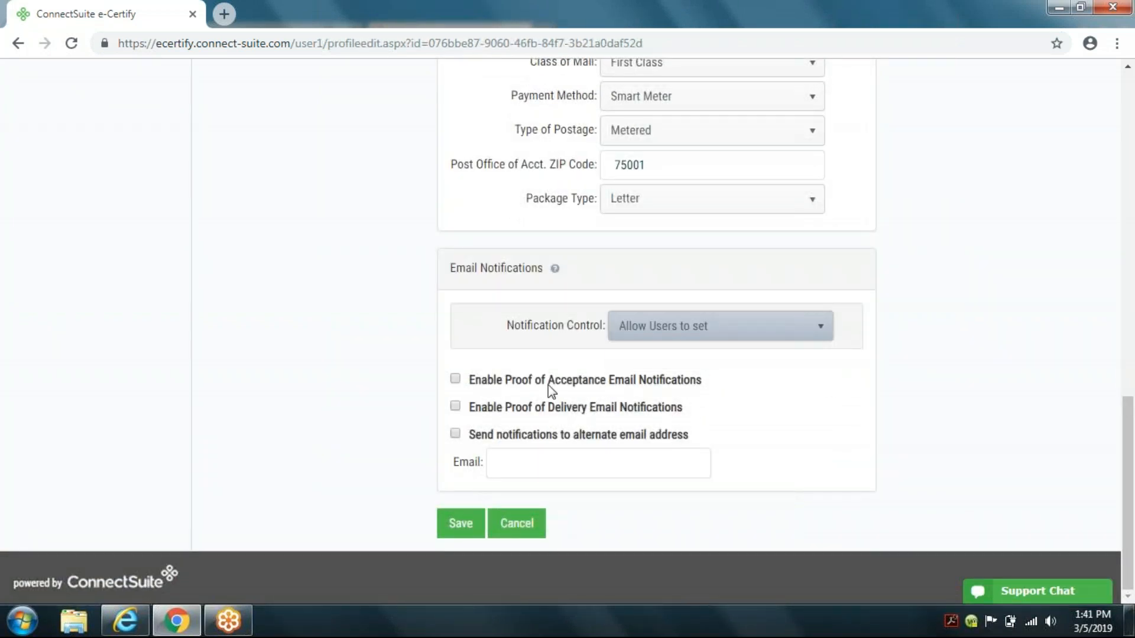
click(455, 379)
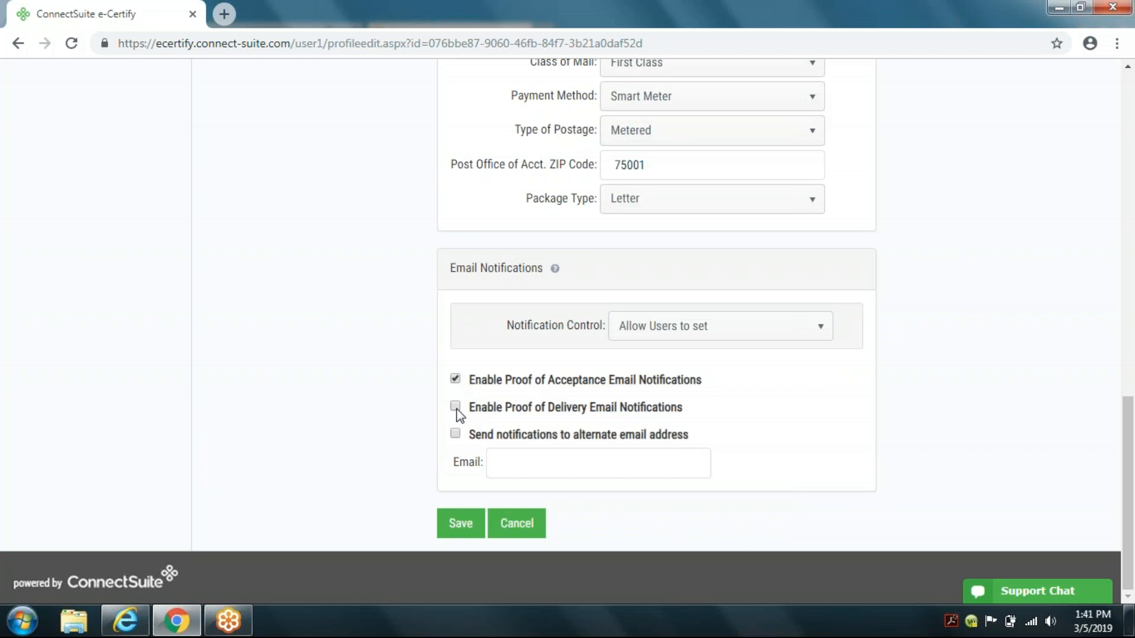
click(464, 521)
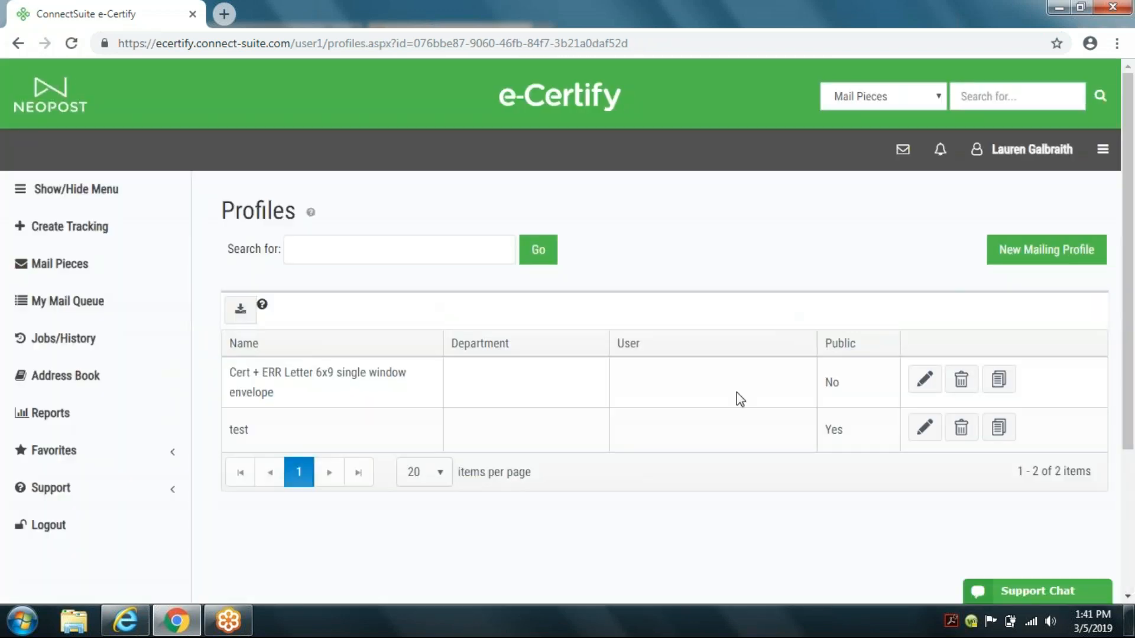
Step: Edit the remaining queued piece, switch its mailing profile to test, and save it
click(70, 302)
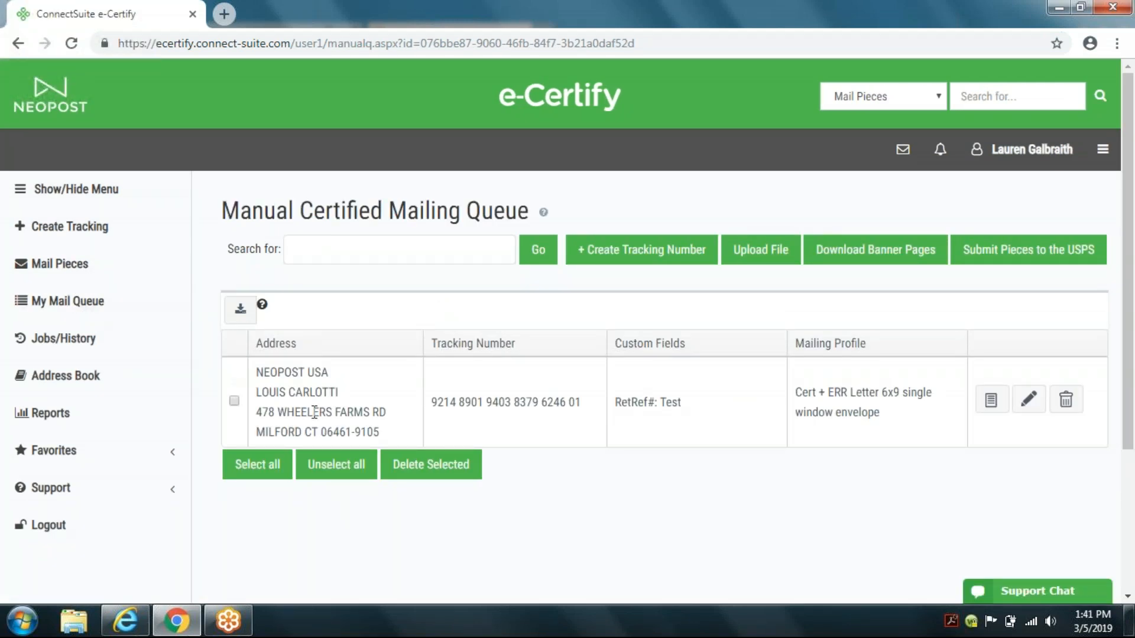
click(1028, 399)
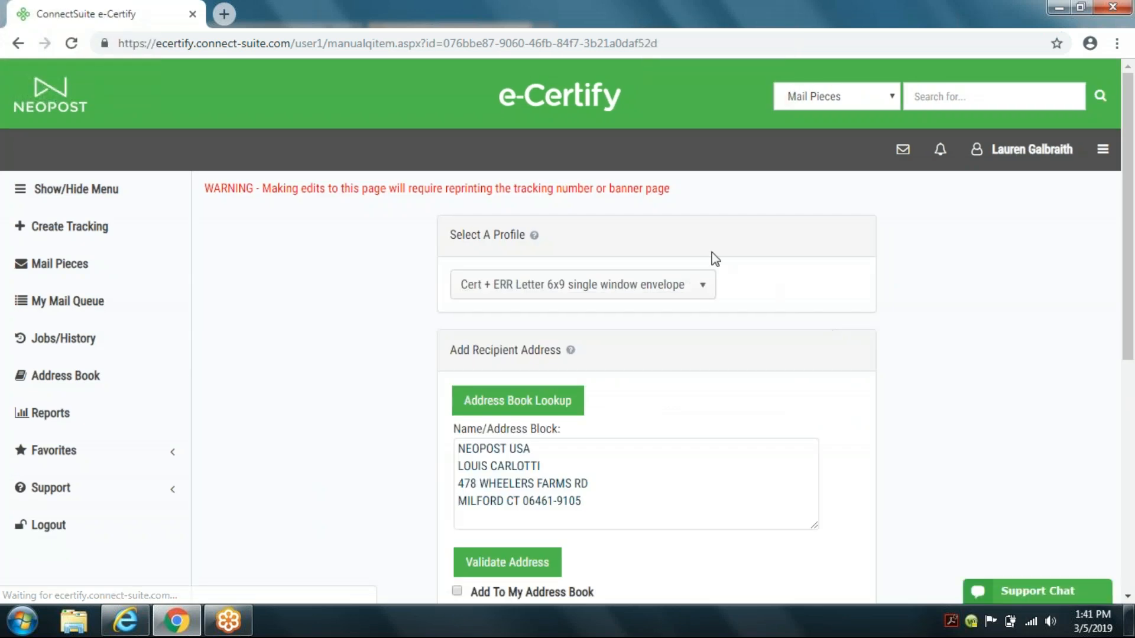
click(701, 290)
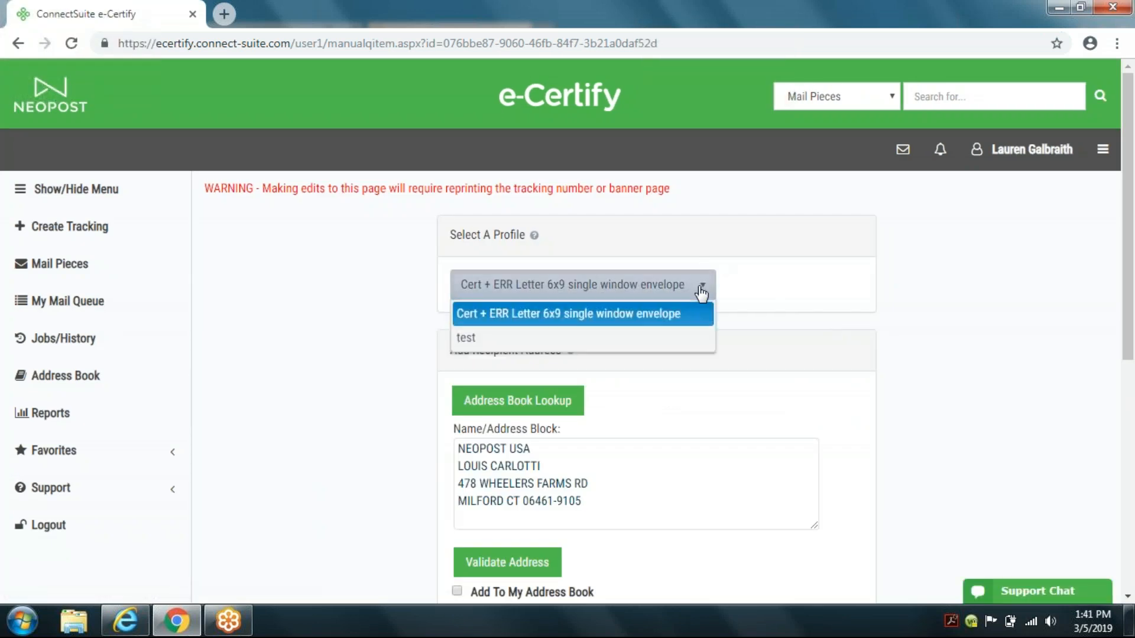
click(640, 338)
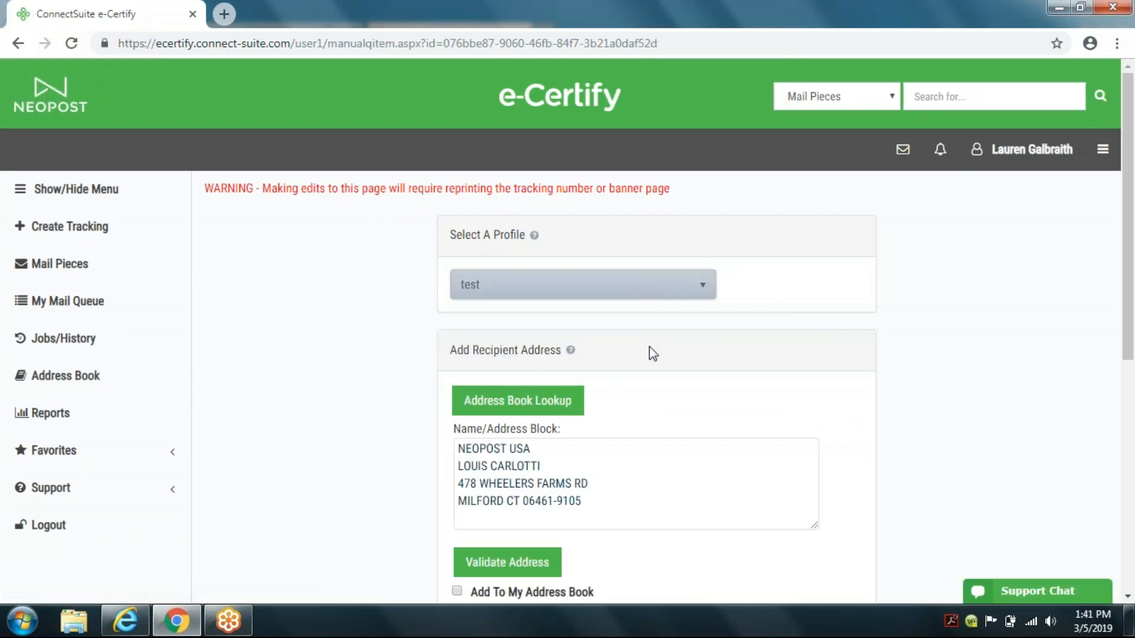
scroll(649, 346, down, 4)
scroll(650, 459, down, 3)
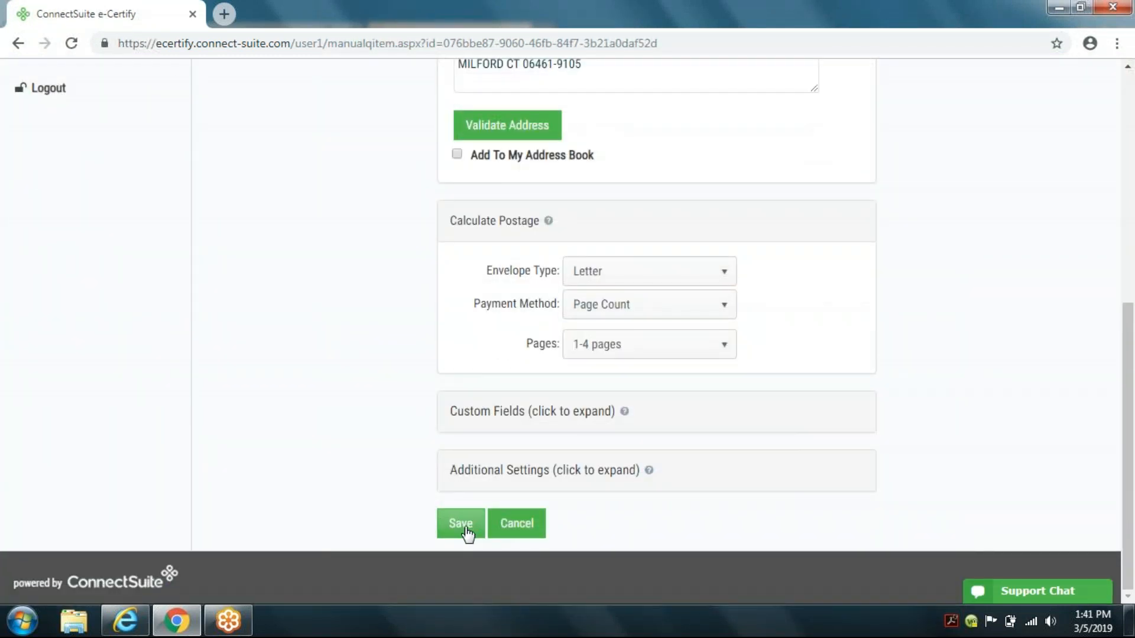
click(464, 528)
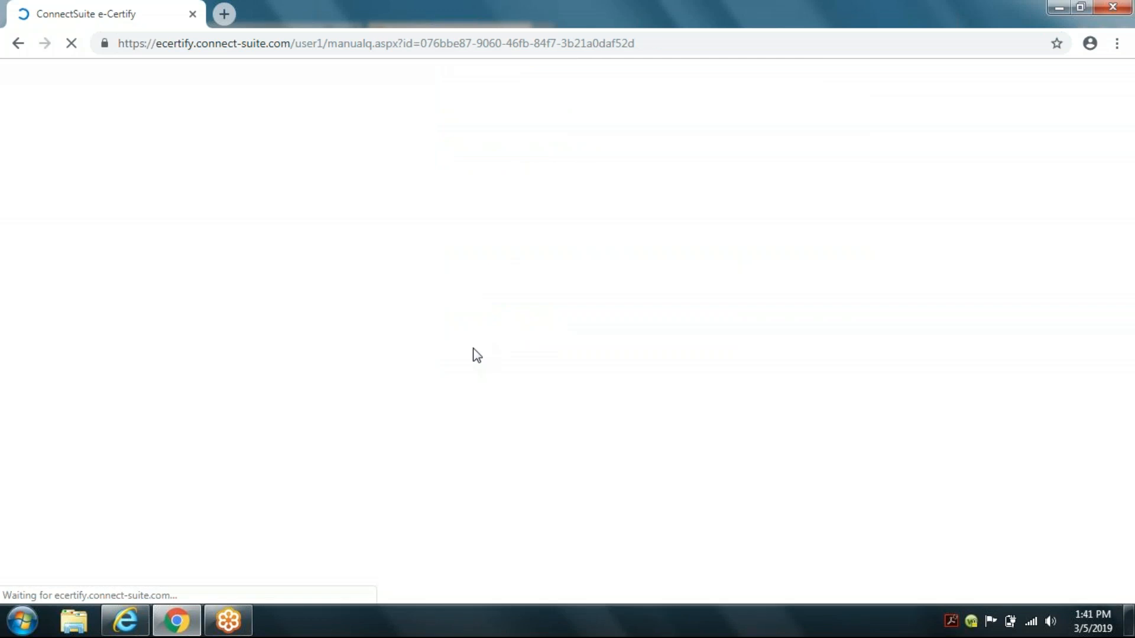
Step: Download the banner page for the queued piece
click(990, 402)
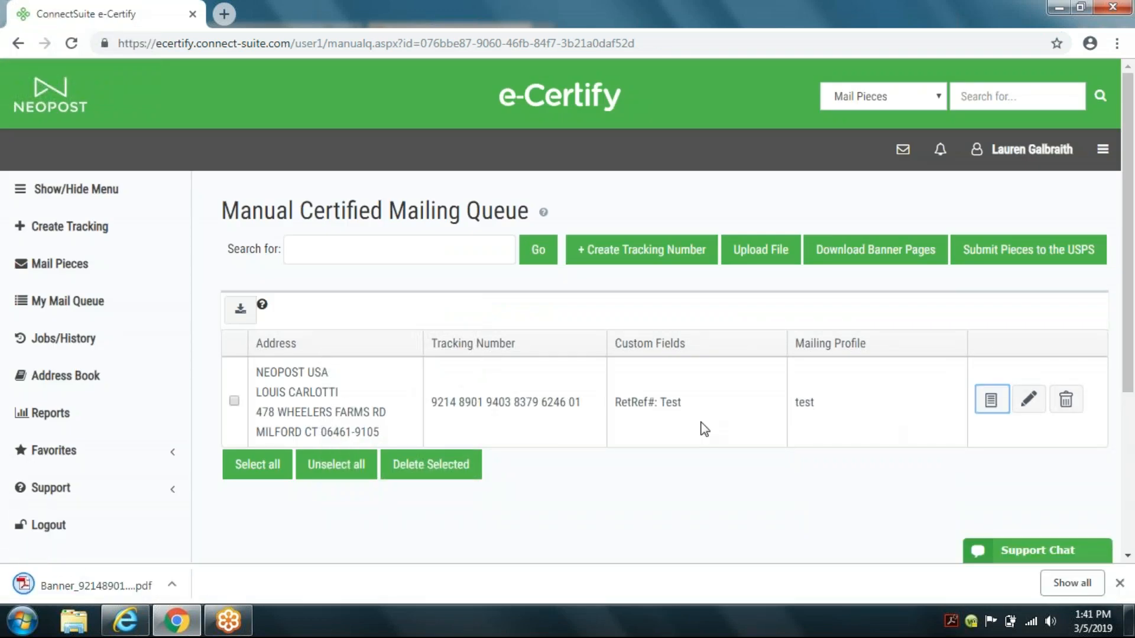
Step: Open the downloaded banner page PDF, review the page, and close its tab
click(114, 587)
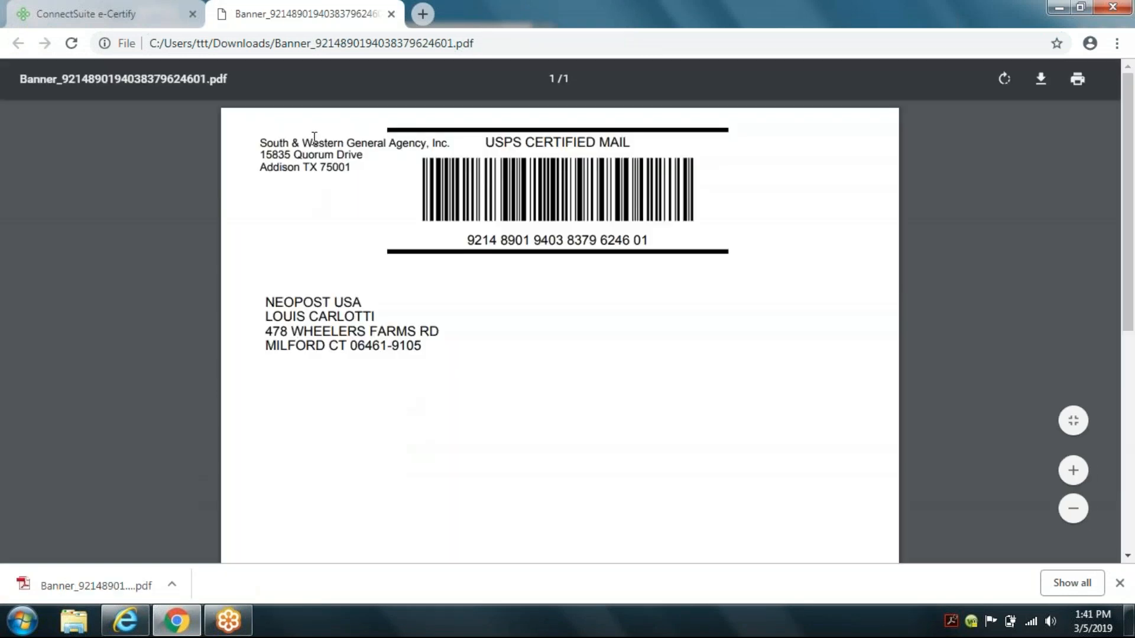
scroll(389, 412, down, 5)
scroll(405, 408, up, 6)
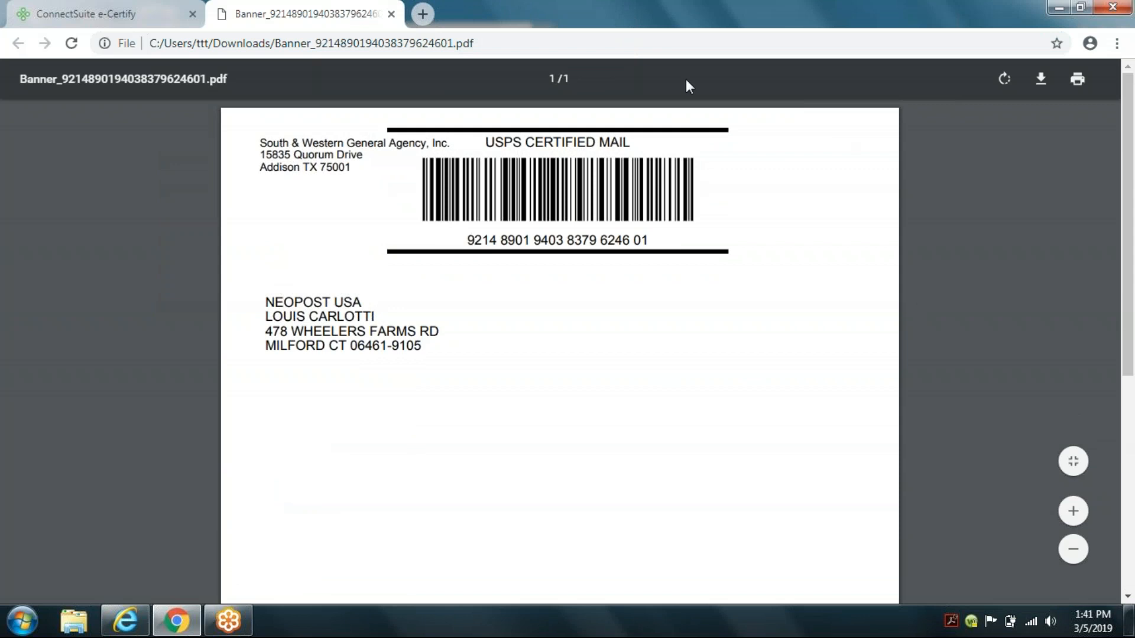
click(392, 15)
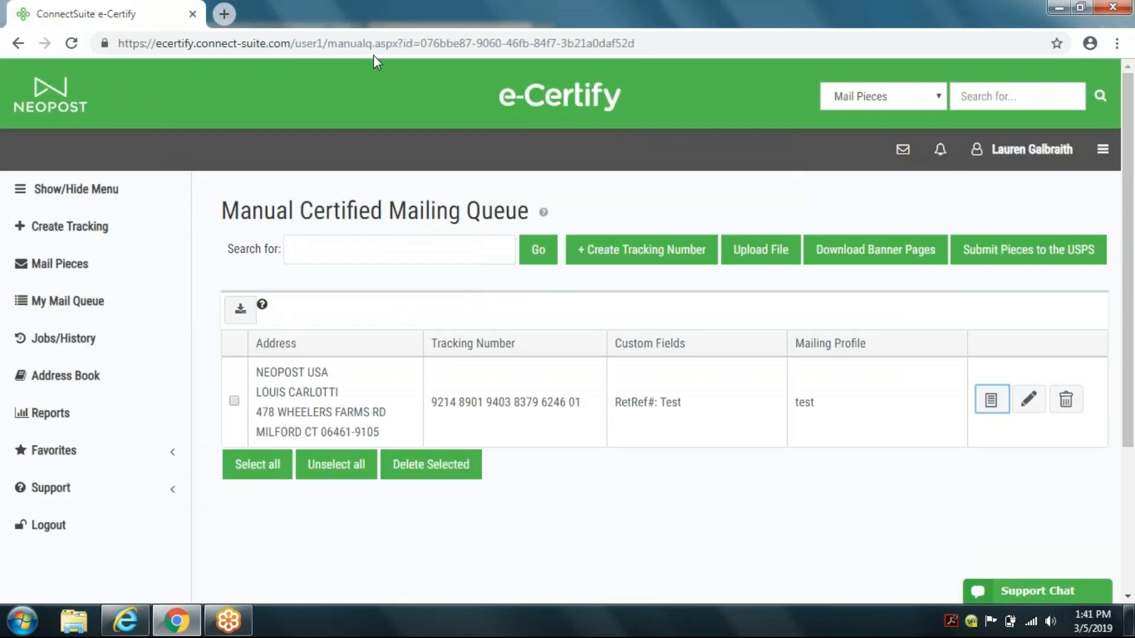
Step: Select the queued piece, submit it to the USPS, and download the job's postal reports
click(234, 401)
click(1010, 256)
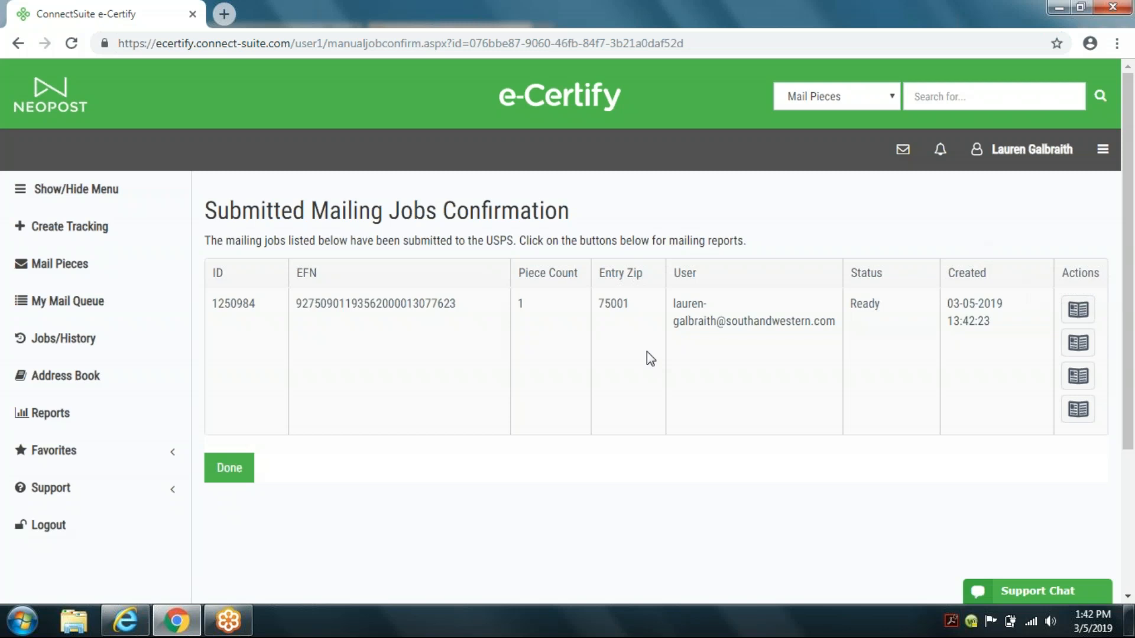
click(1072, 311)
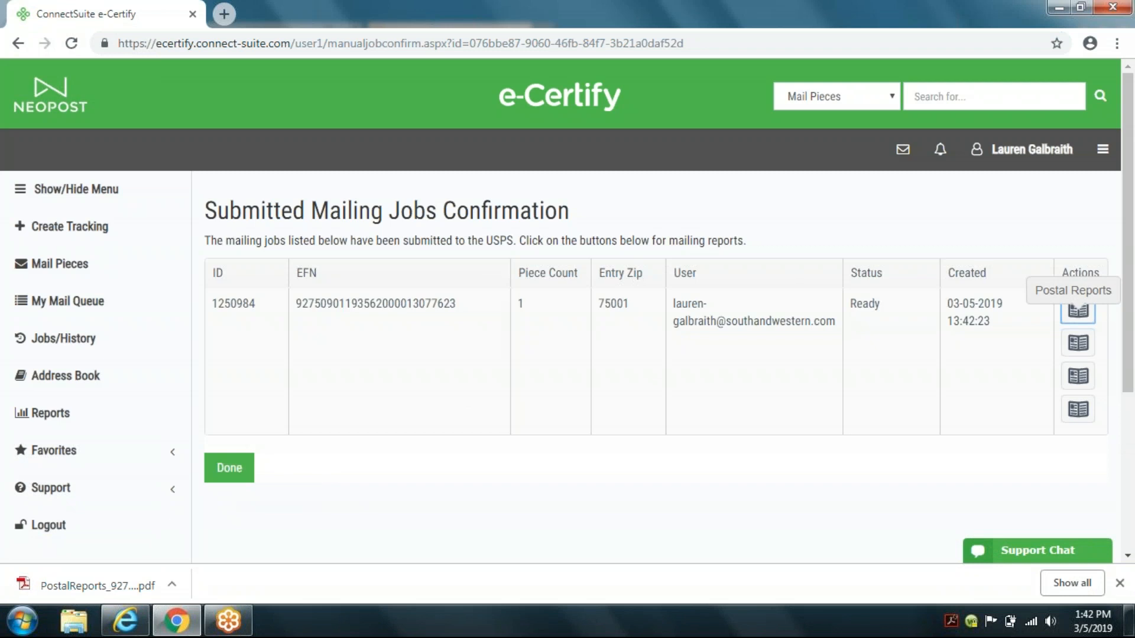
Step: Open the postal reports PDF, review the acceptance notice and firm mailing book pages, and close its tab
click(90, 587)
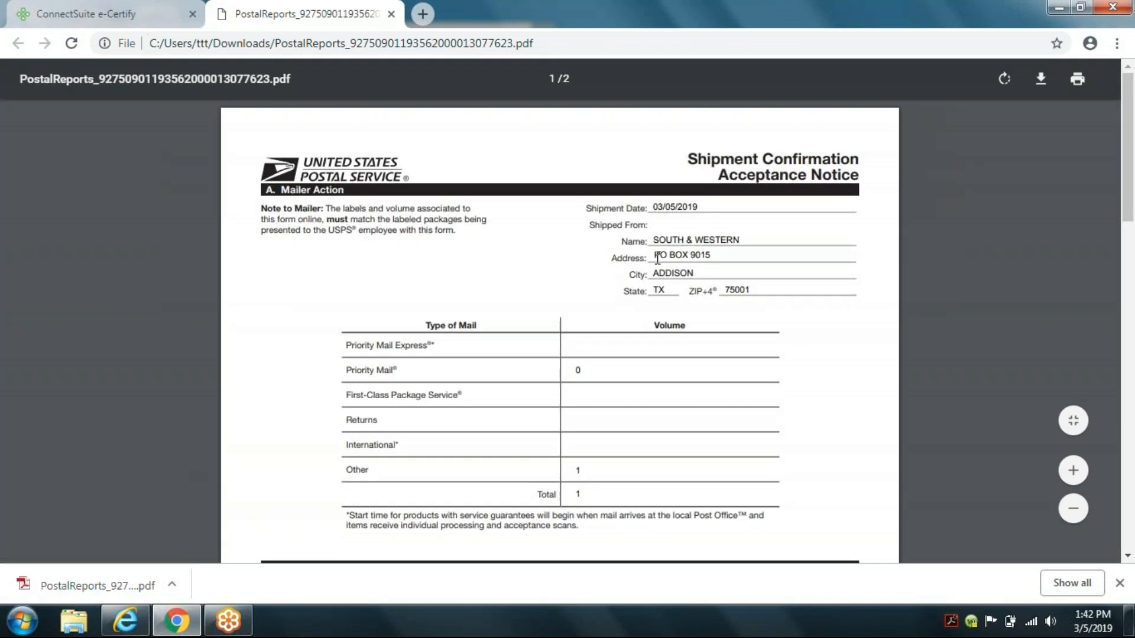
scroll(665, 275, down, 9)
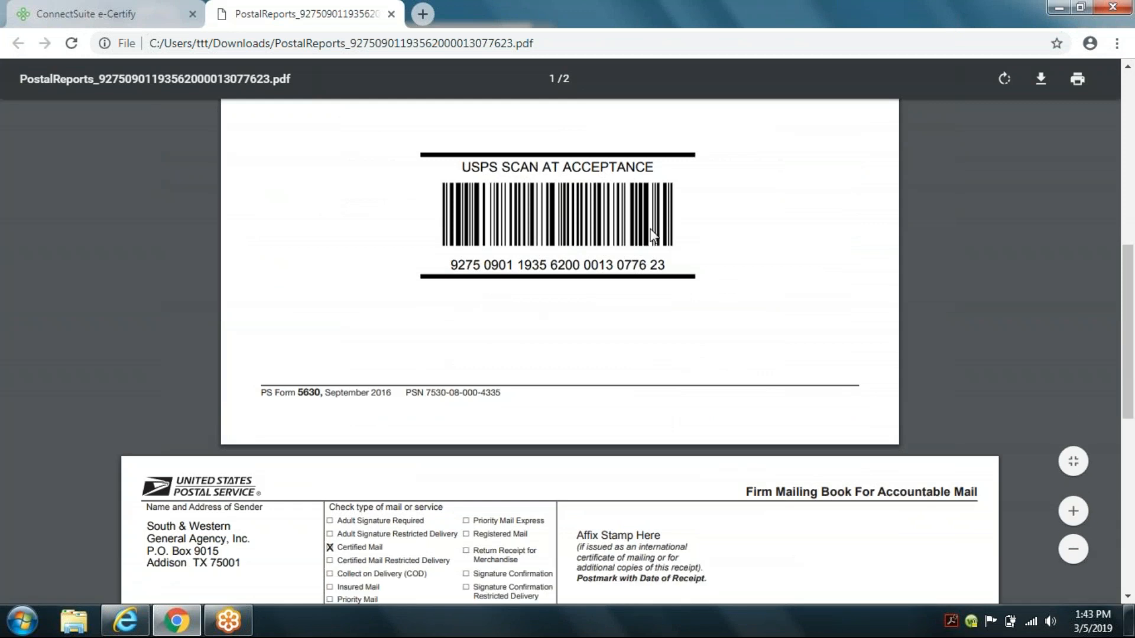
scroll(651, 240, down, 6)
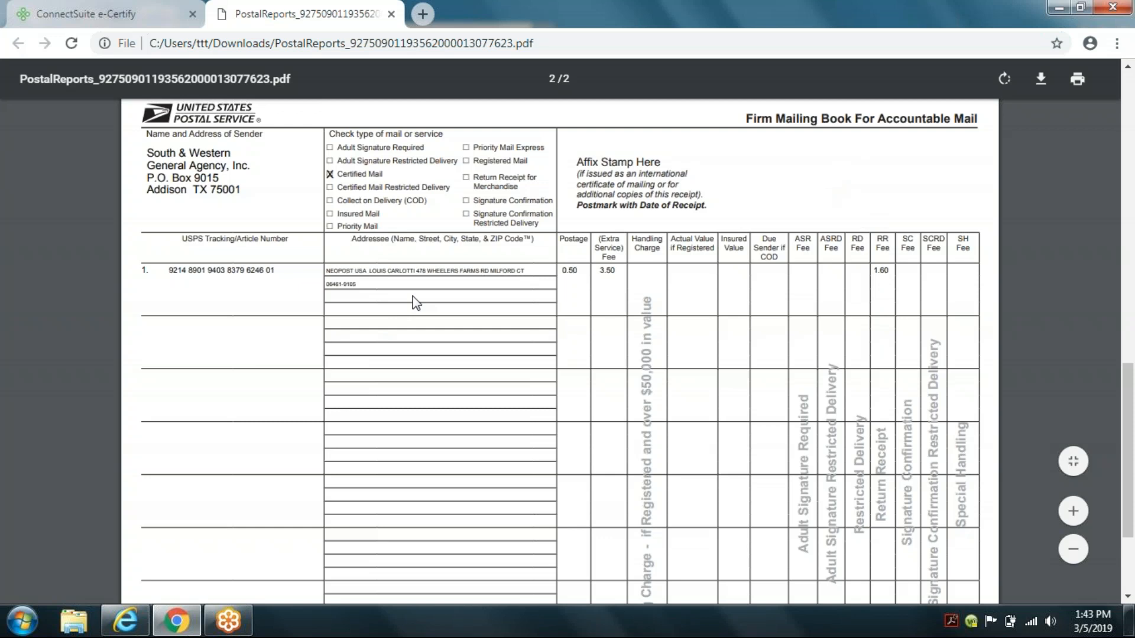
scroll(416, 302, up, 10)
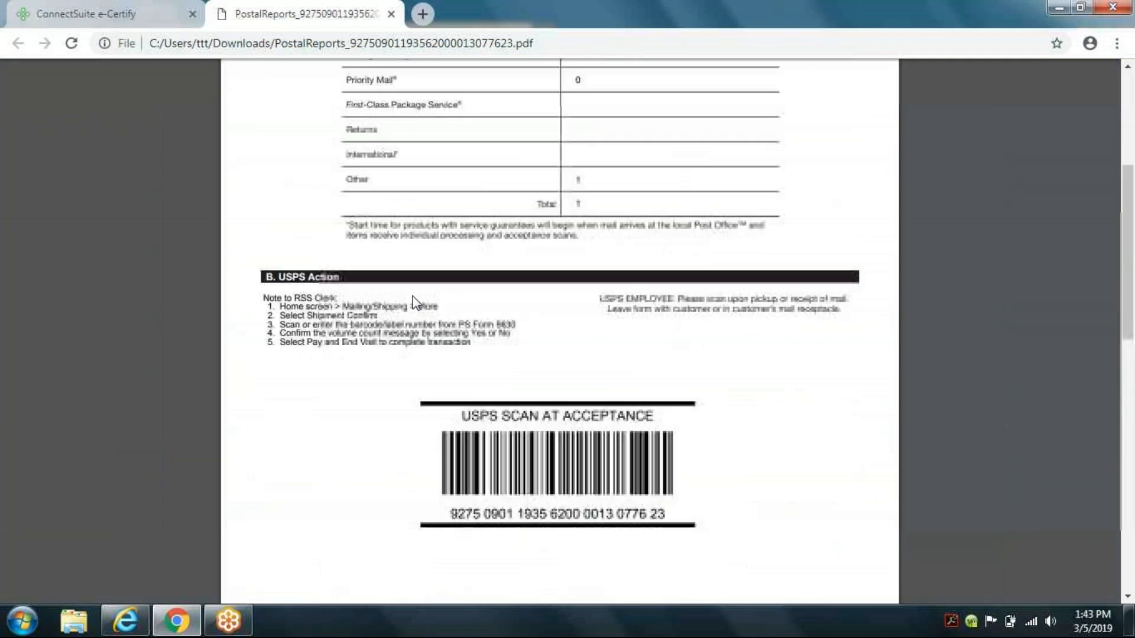
scroll(437, 195, up, 1)
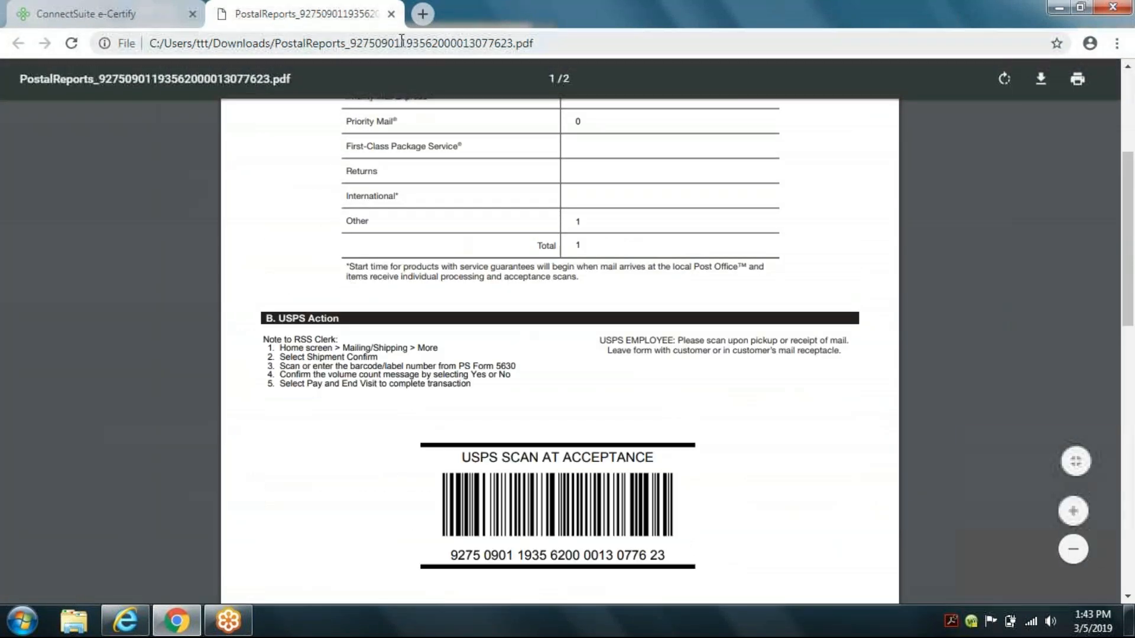
click(391, 15)
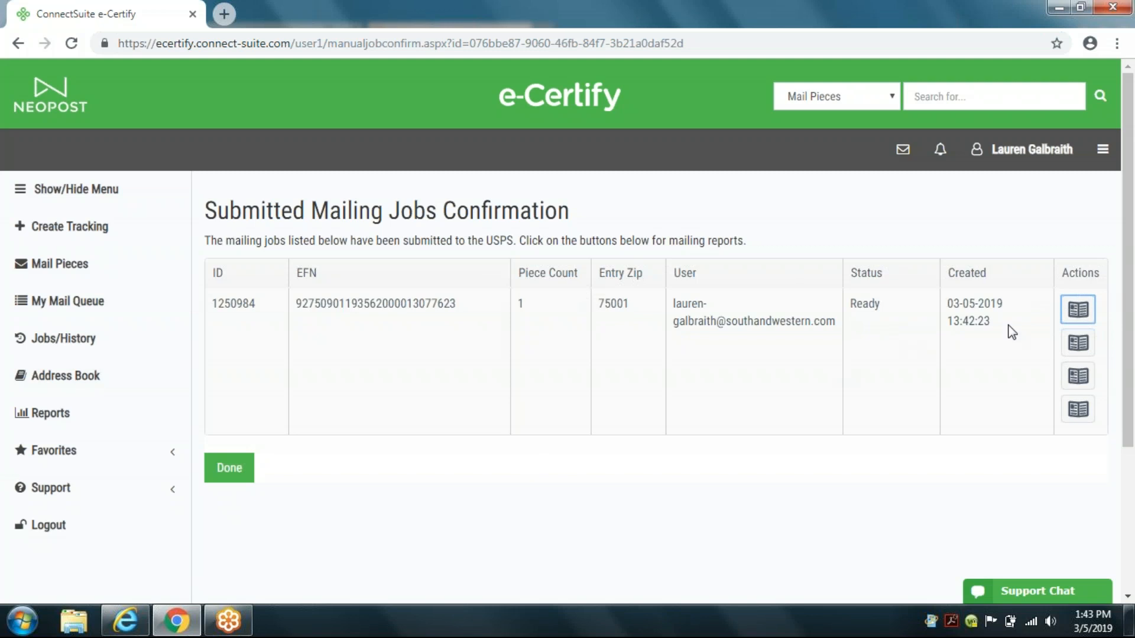
Step: Download the job's PS3152 confirmation form, open it to review both barcodes, and close its tab
click(1080, 414)
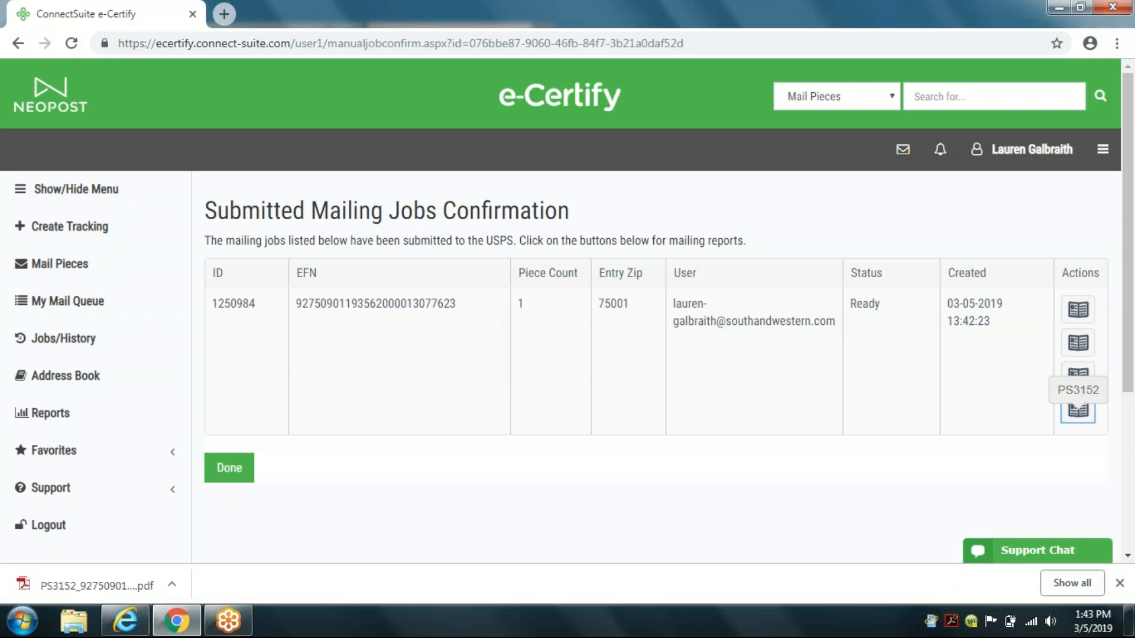
click(87, 587)
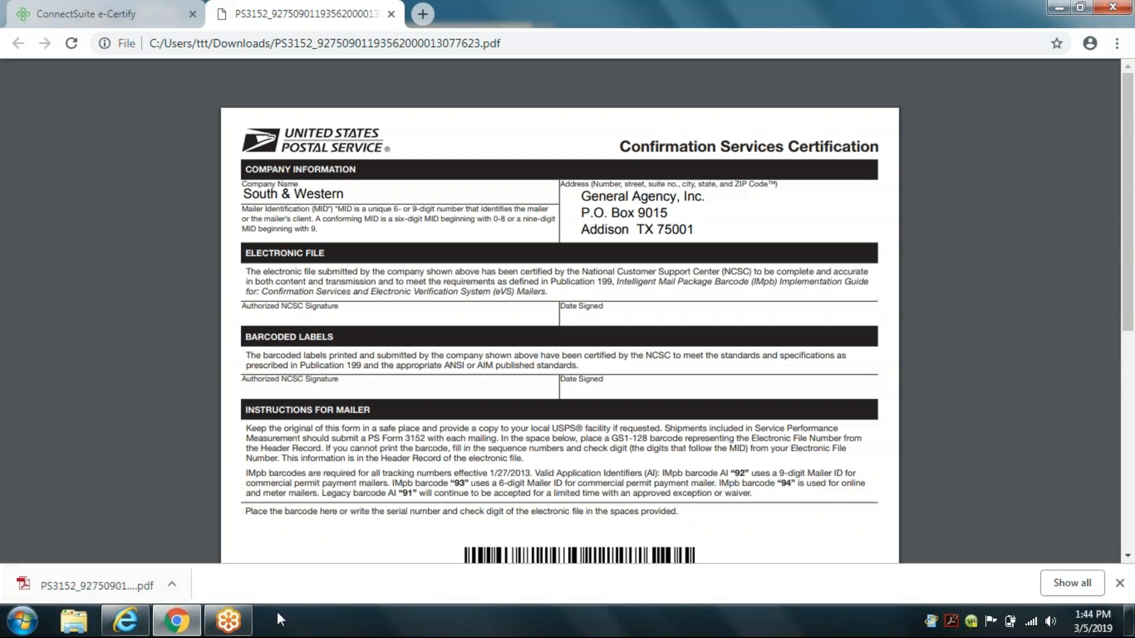
scroll(476, 384, down, 7)
scroll(477, 384, down, 1)
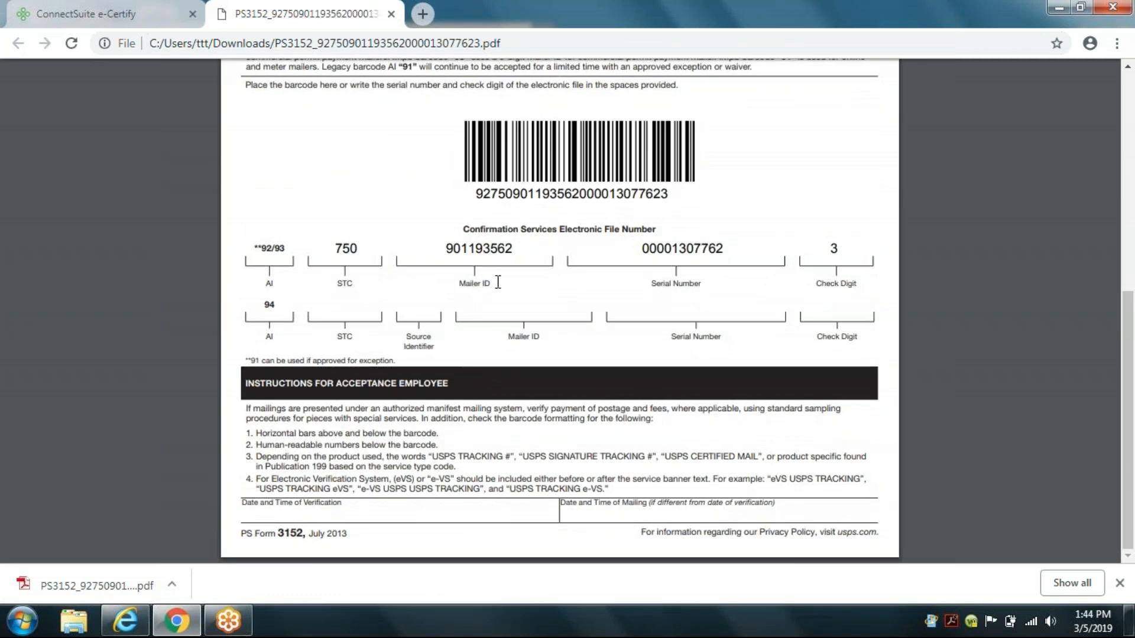
scroll(499, 278, up, 2)
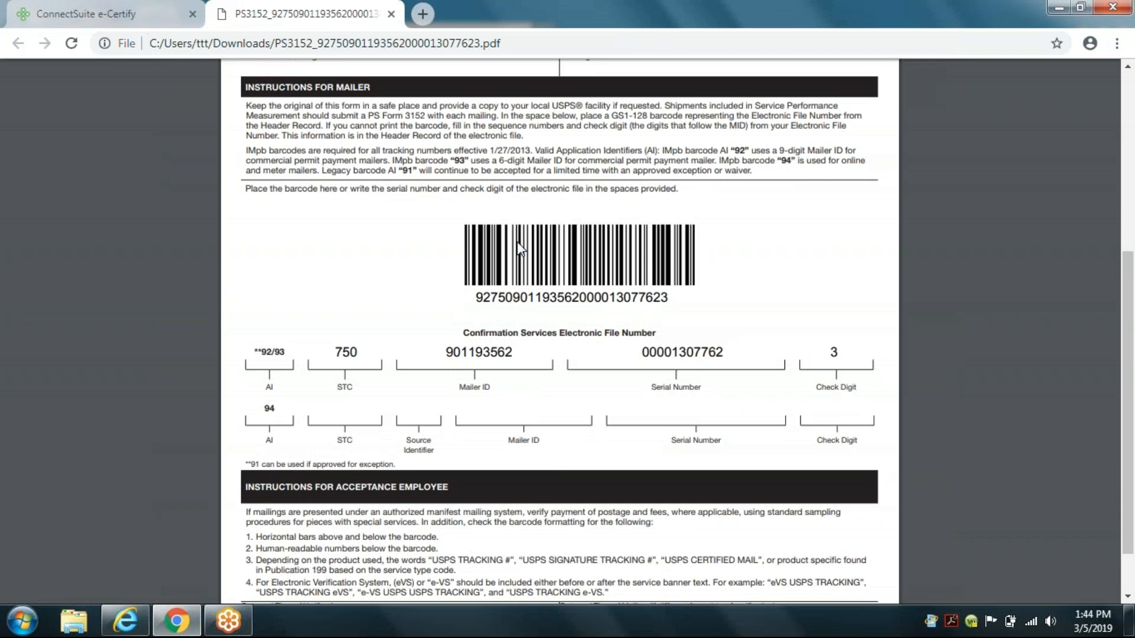
scroll(499, 222, up, 5)
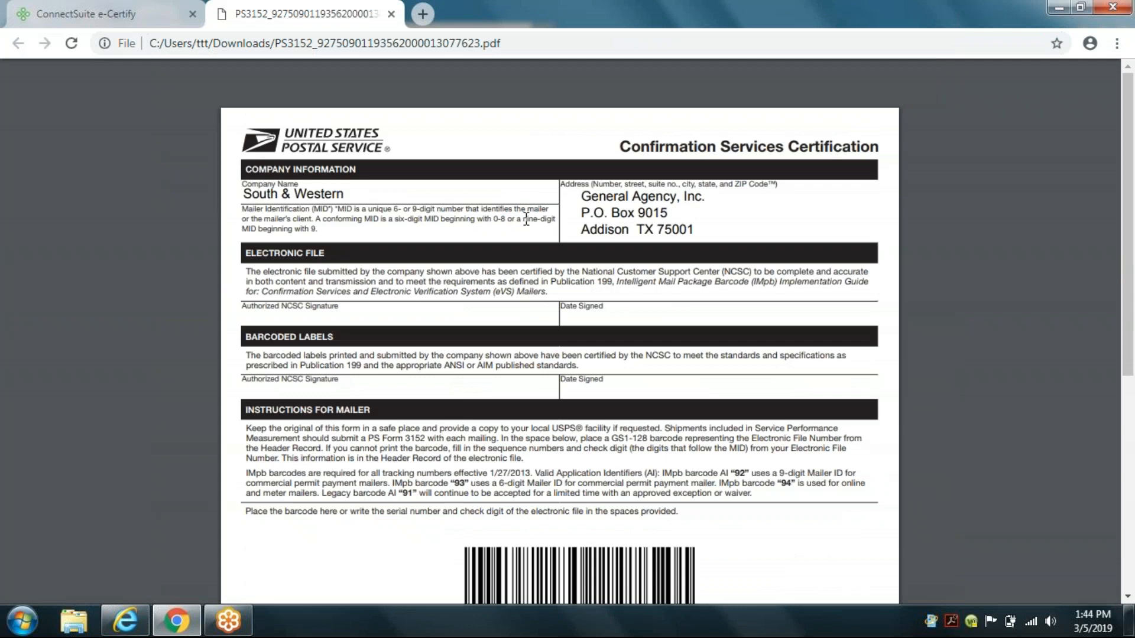
click(392, 13)
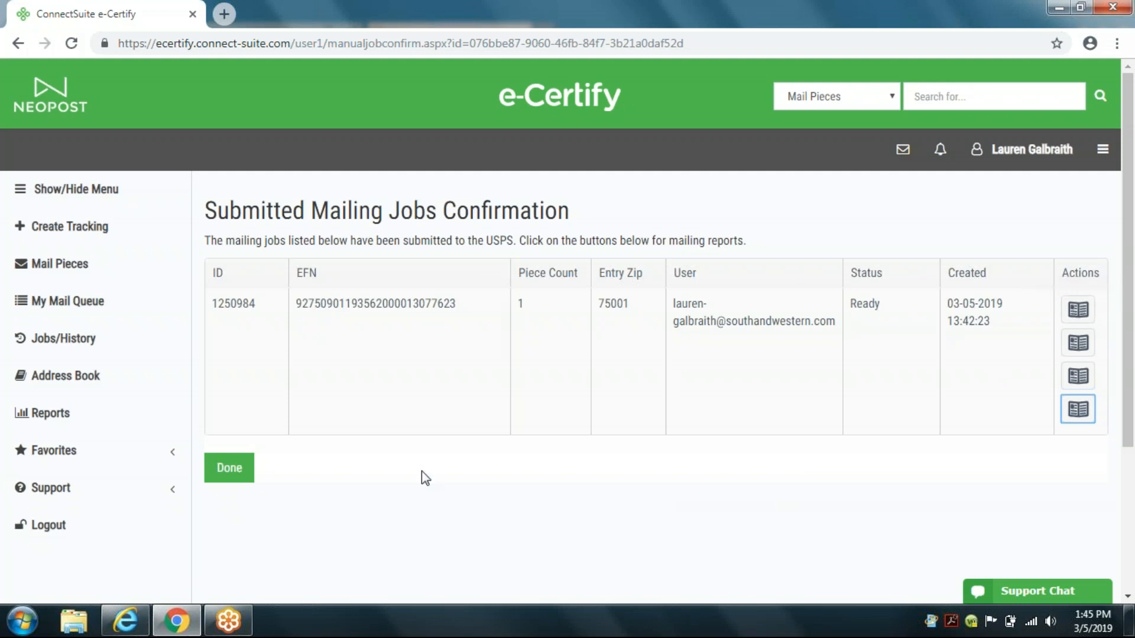
Step: Close the submitted jobs confirmation and open the mail pieces list from the home page
click(230, 469)
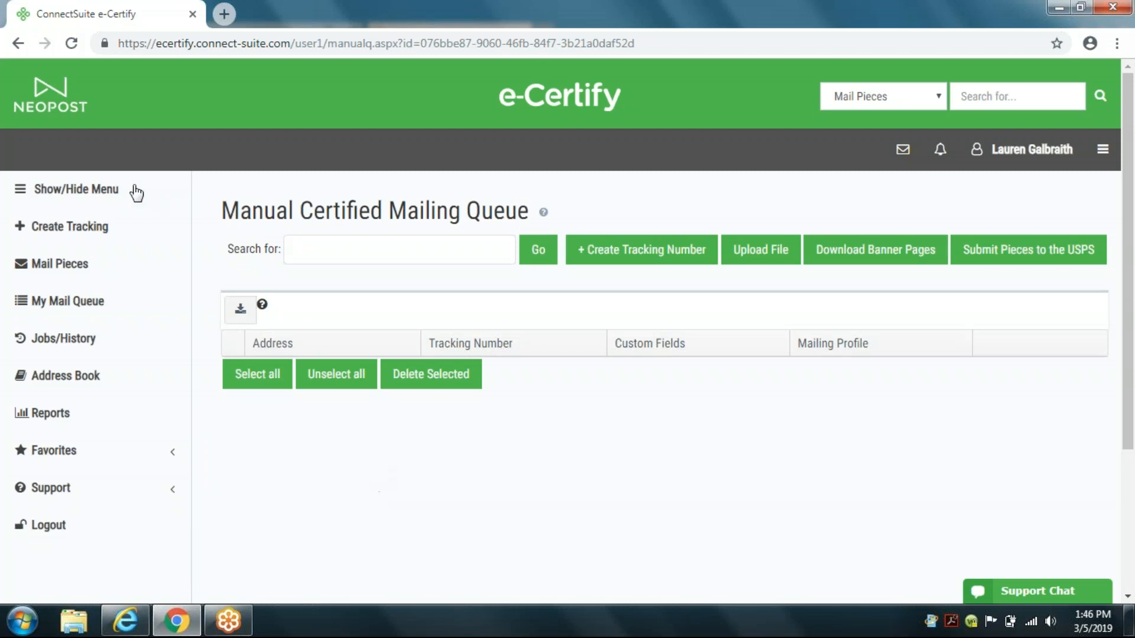
click(51, 96)
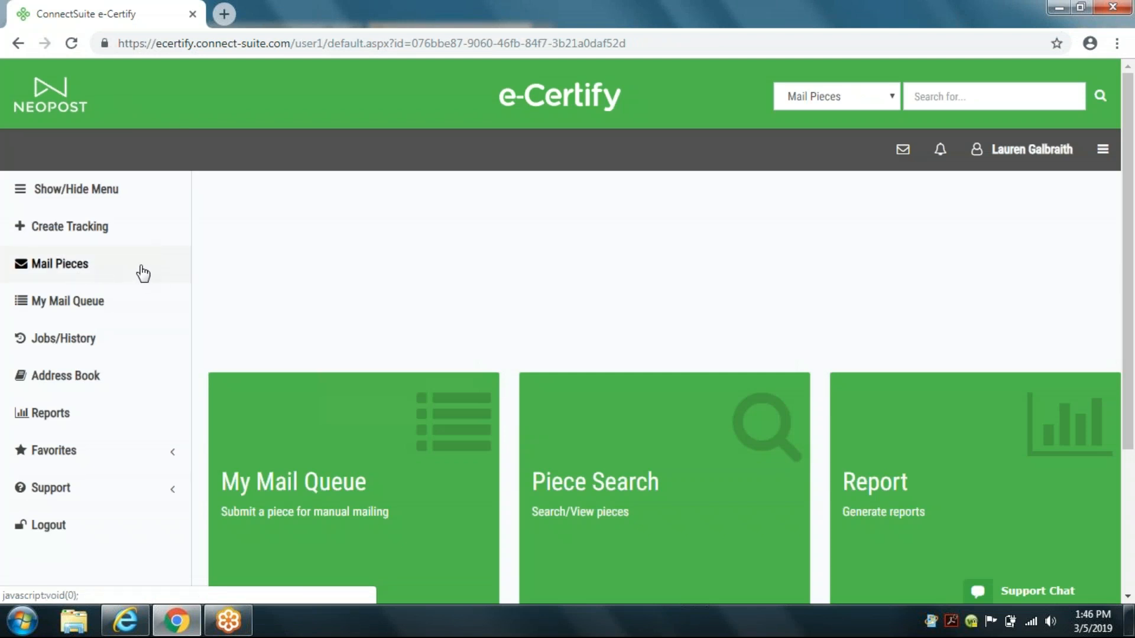
click(84, 269)
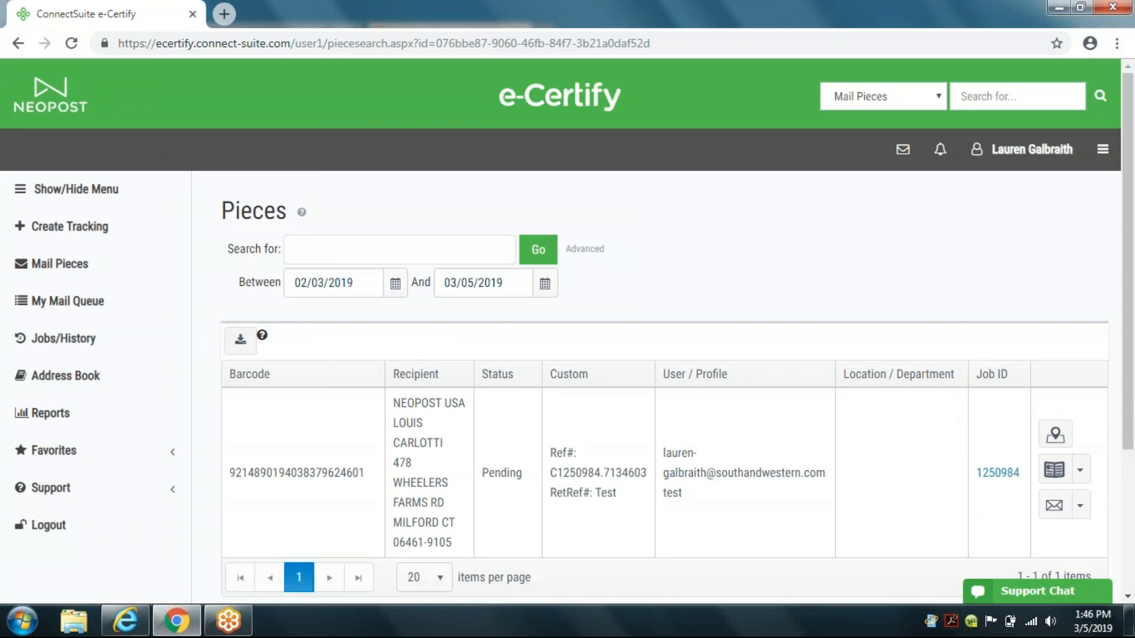
Step: Start a new tracking entry and expand its Additional Settings to view the email notification recipient options
click(94, 229)
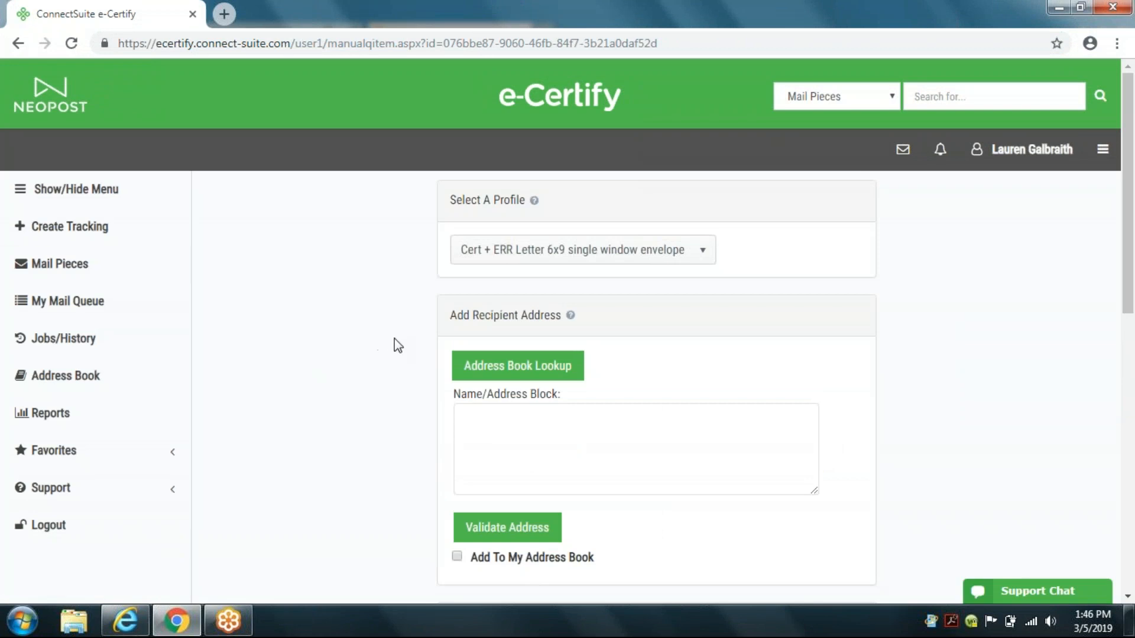
scroll(705, 348, down, 5)
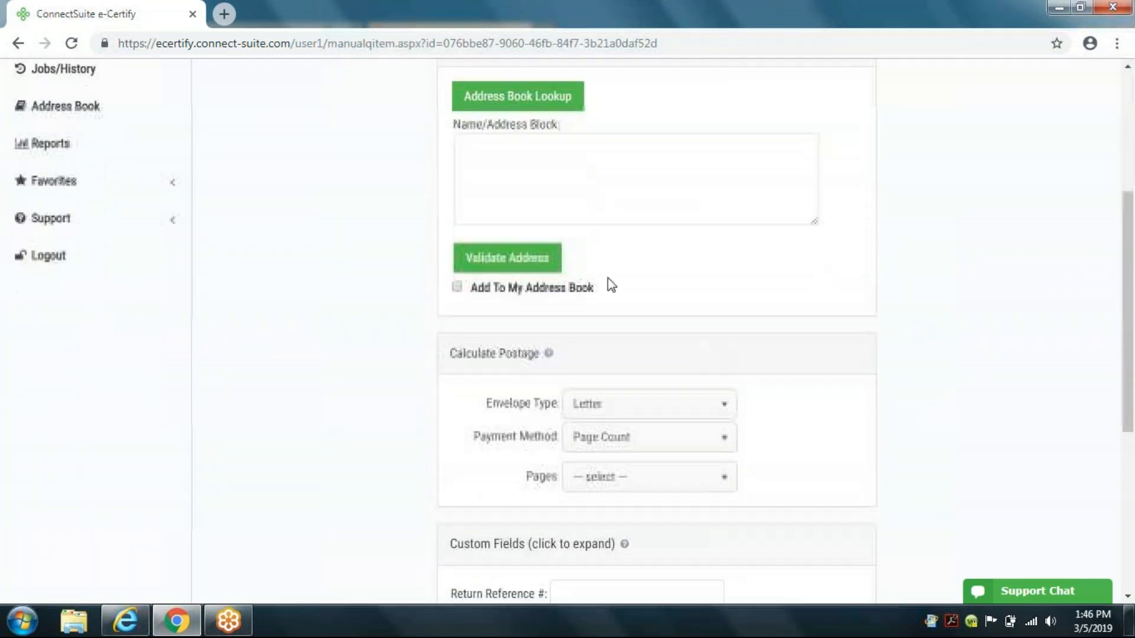
scroll(674, 414, down, 6)
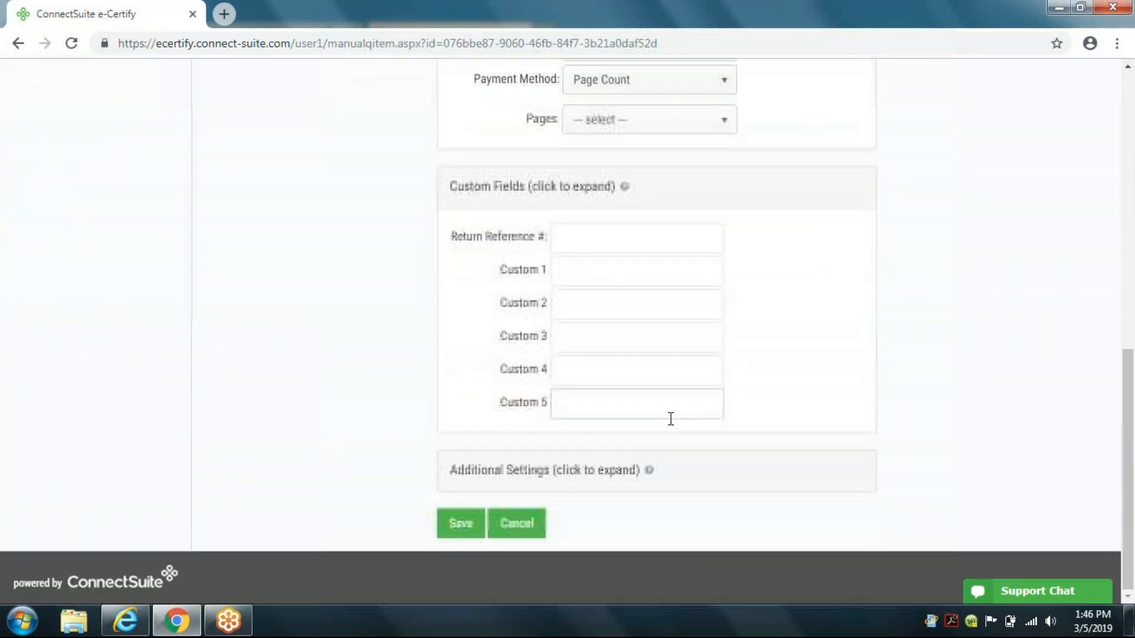
click(549, 473)
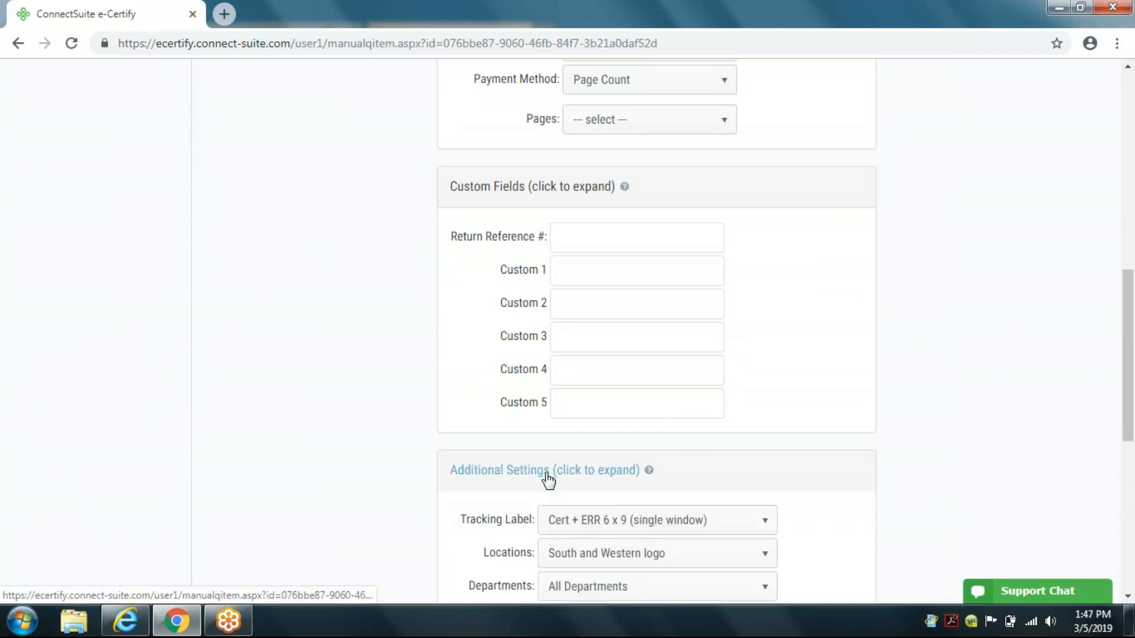
scroll(708, 458, down, 1)
scroll(709, 457, down, 8)
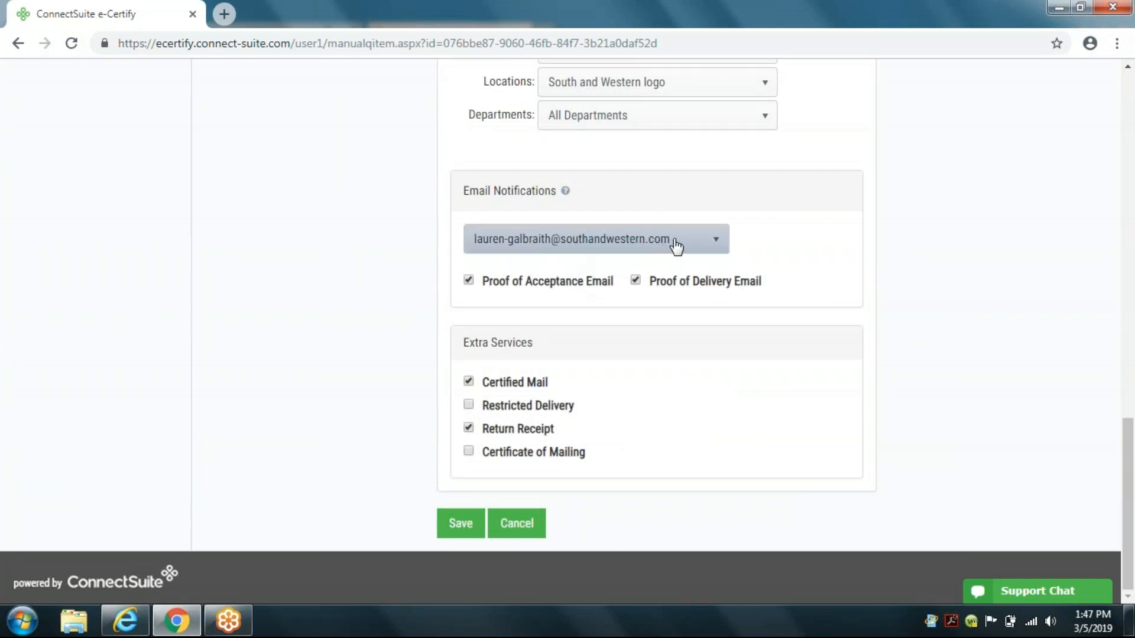
click(722, 246)
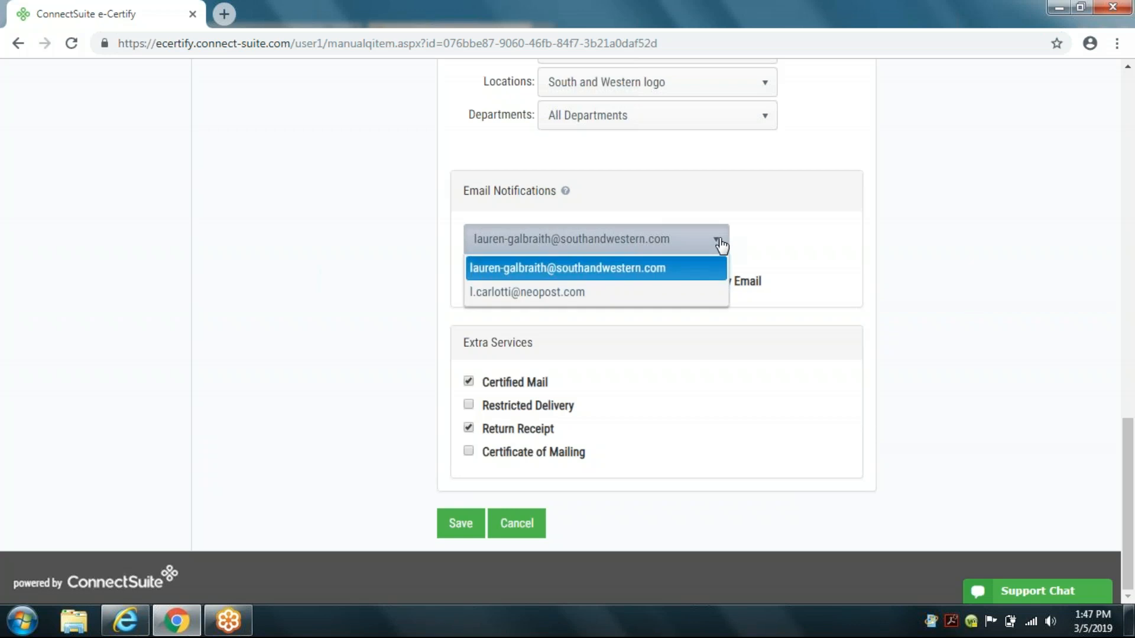
click(720, 241)
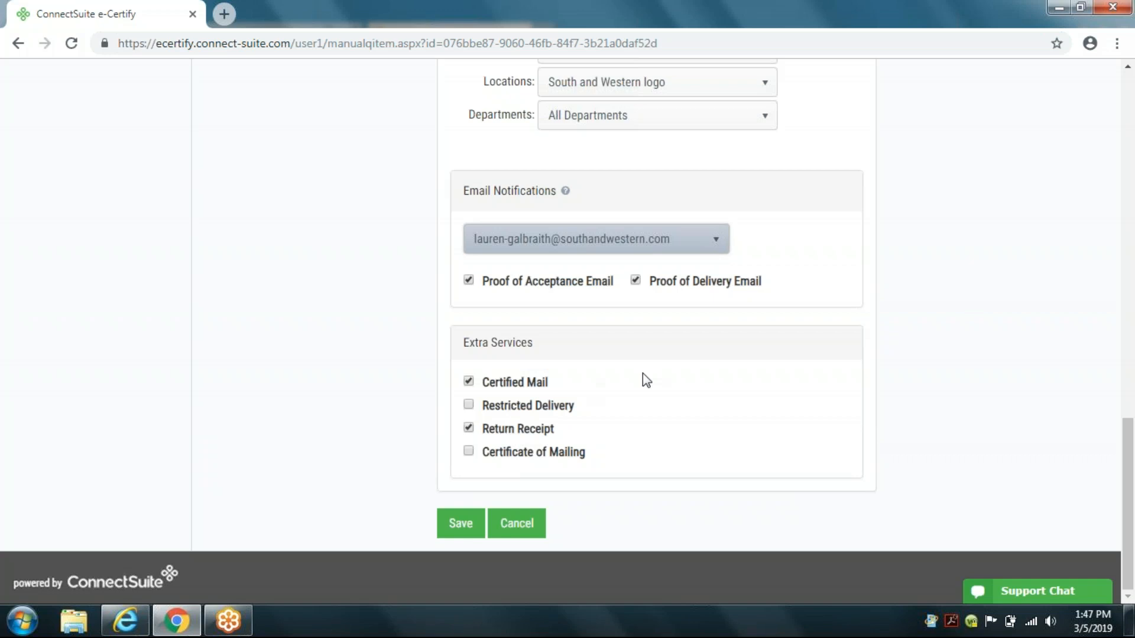
Step: Switch the email notification recipient to the second contact's e-mail address, then cancel the new tracking entry
scroll(646, 380, up, 3)
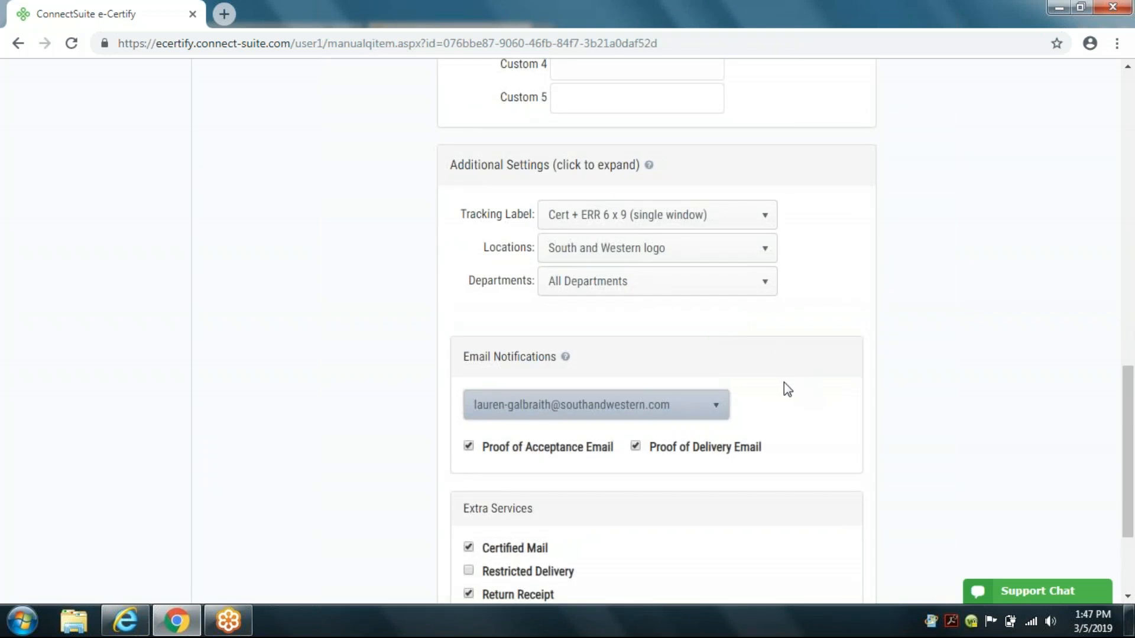
scroll(783, 384, up, 10)
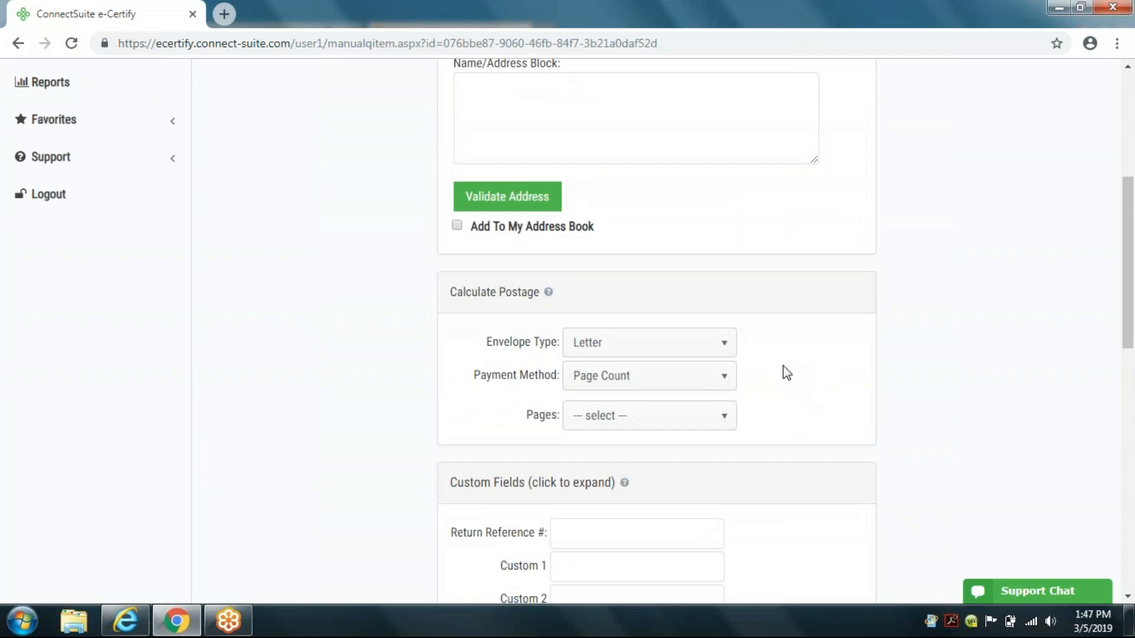
scroll(778, 413, down, 9)
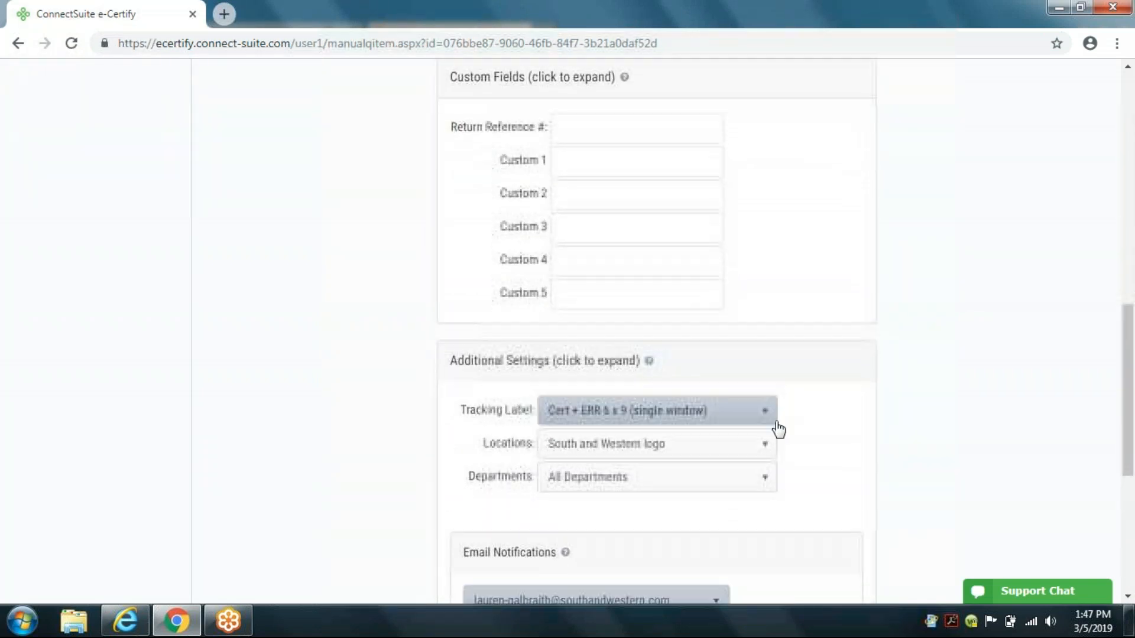
click(716, 432)
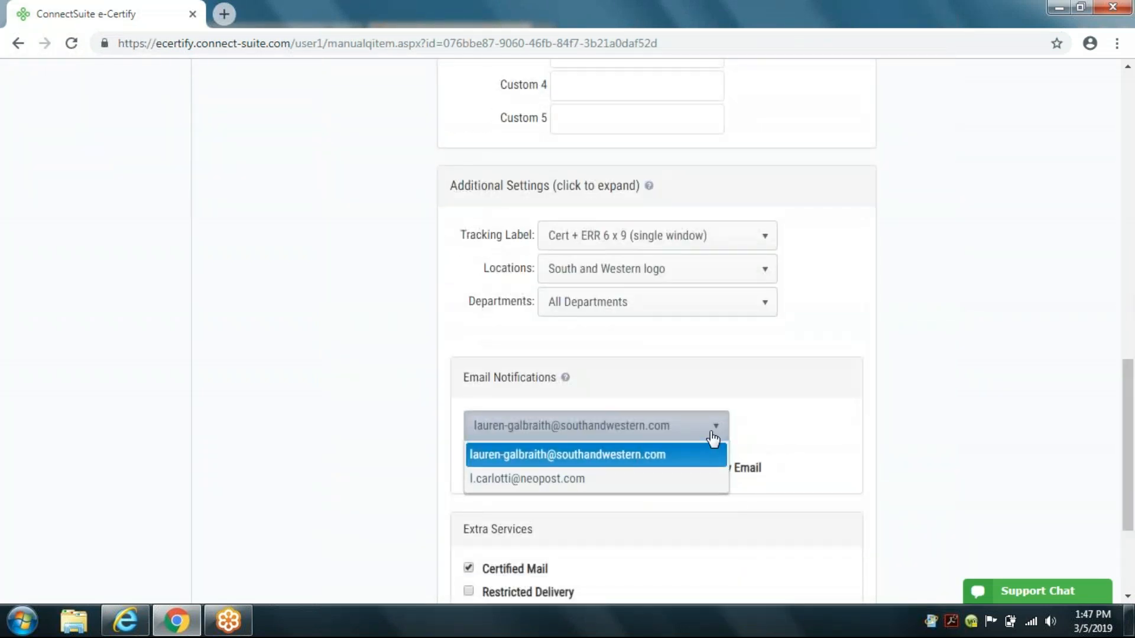
click(658, 455)
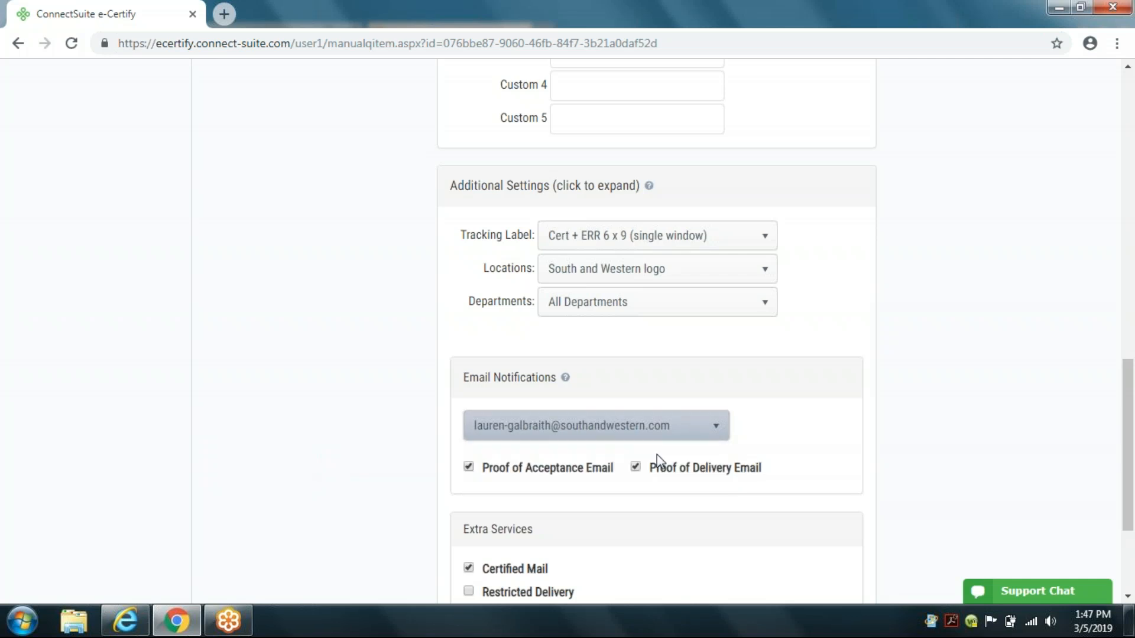
click(716, 434)
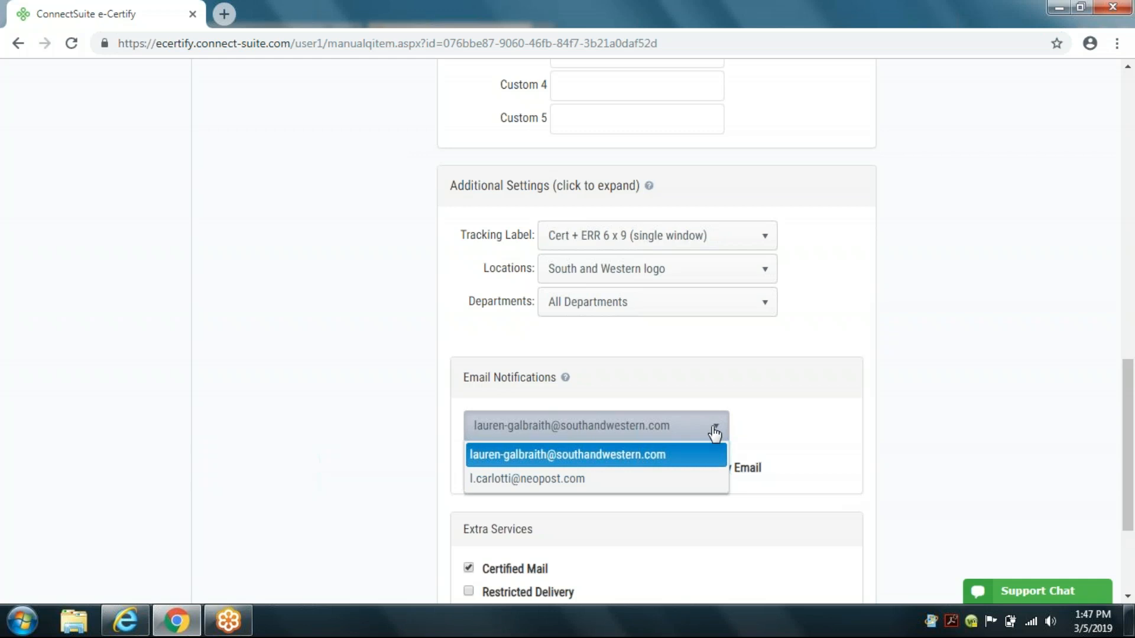
click(591, 476)
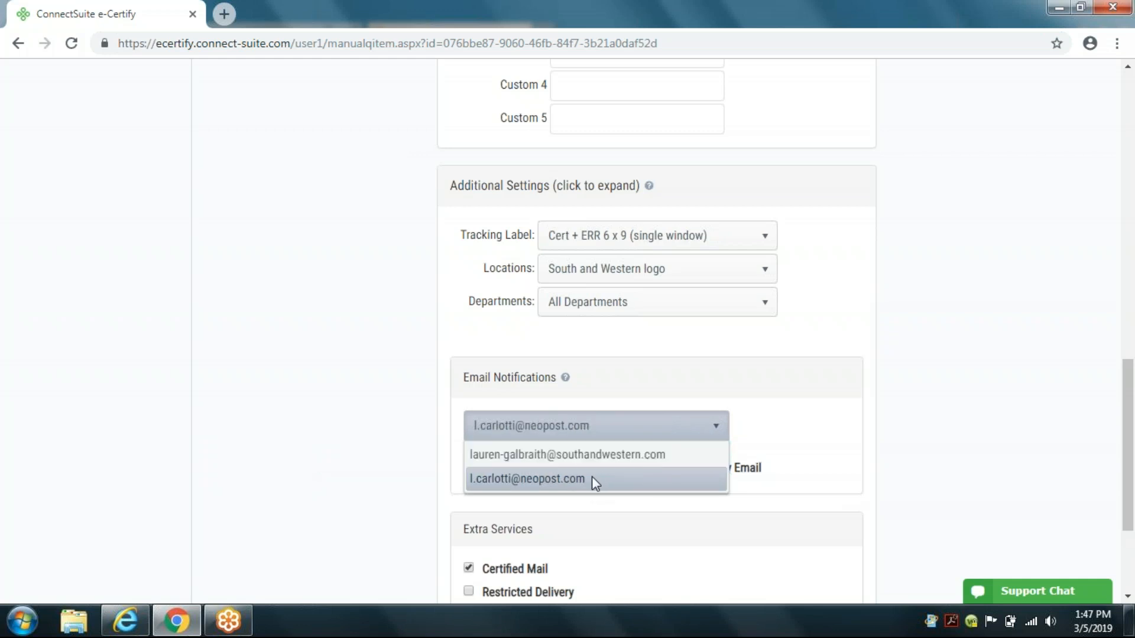
scroll(734, 520, down, 1)
scroll(734, 521, down, 3)
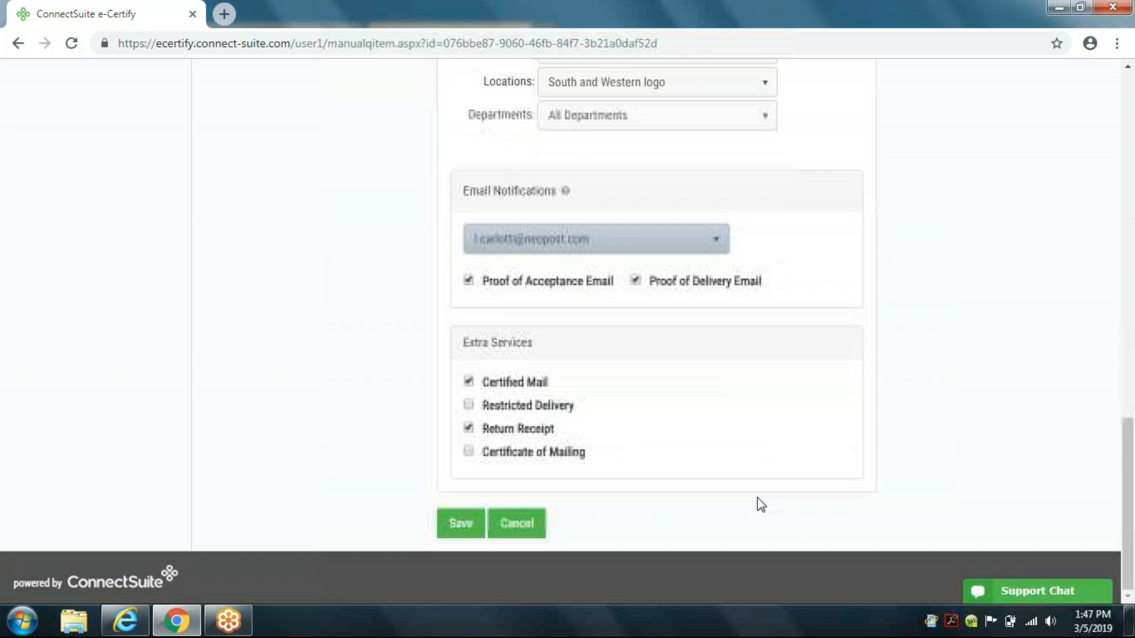
scroll(821, 464, up, 14)
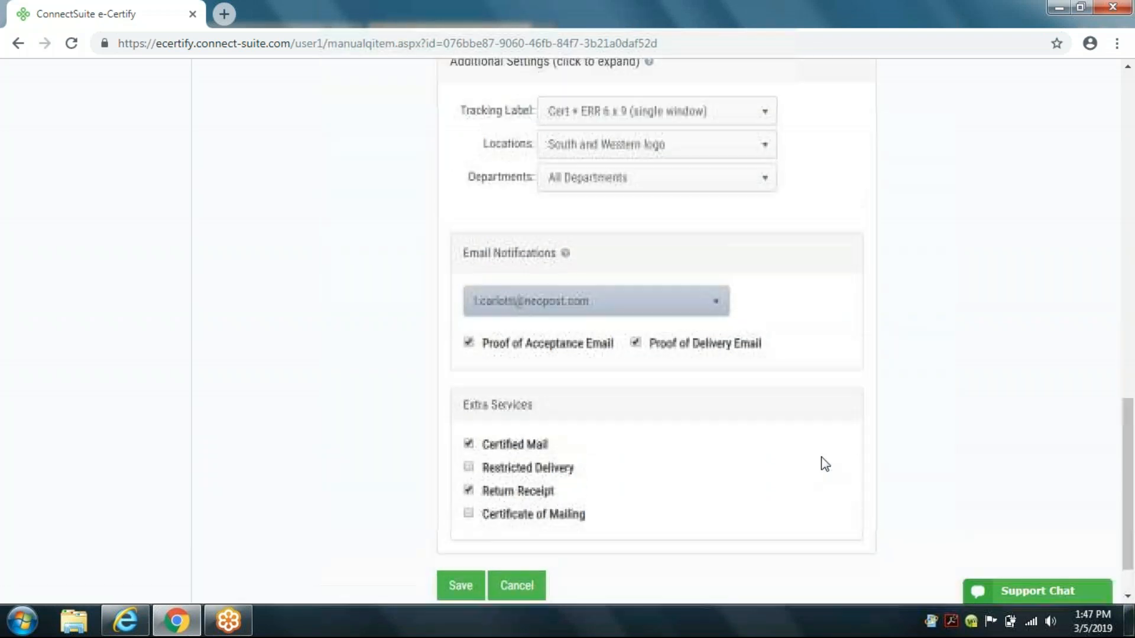
scroll(823, 457, down, 8)
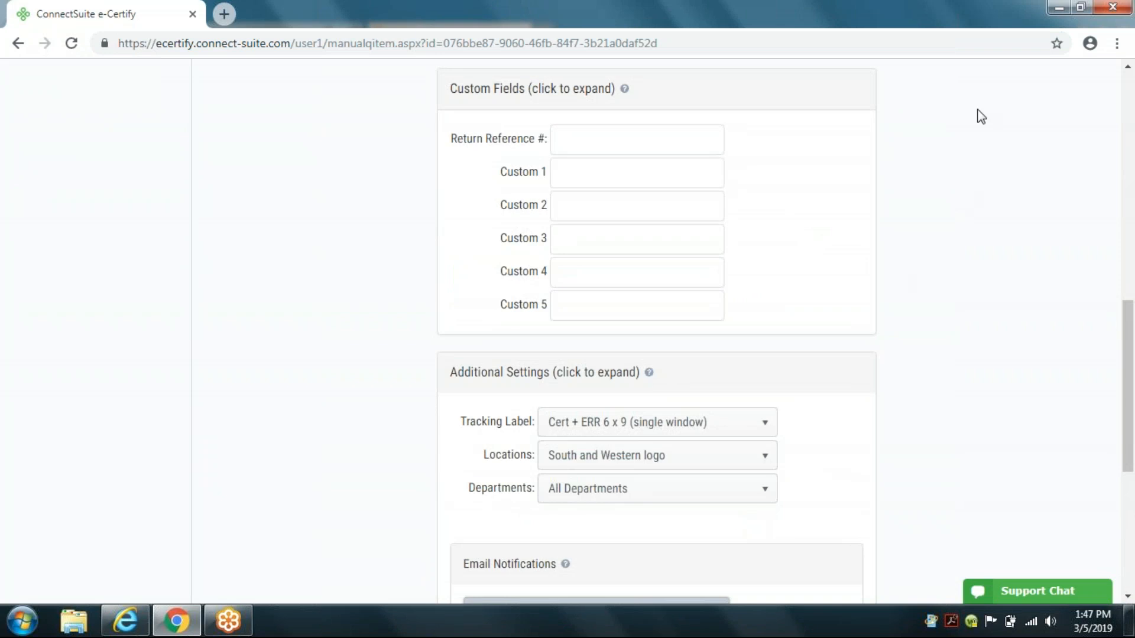
scroll(948, 237, up, 1)
scroll(940, 292, down, 7)
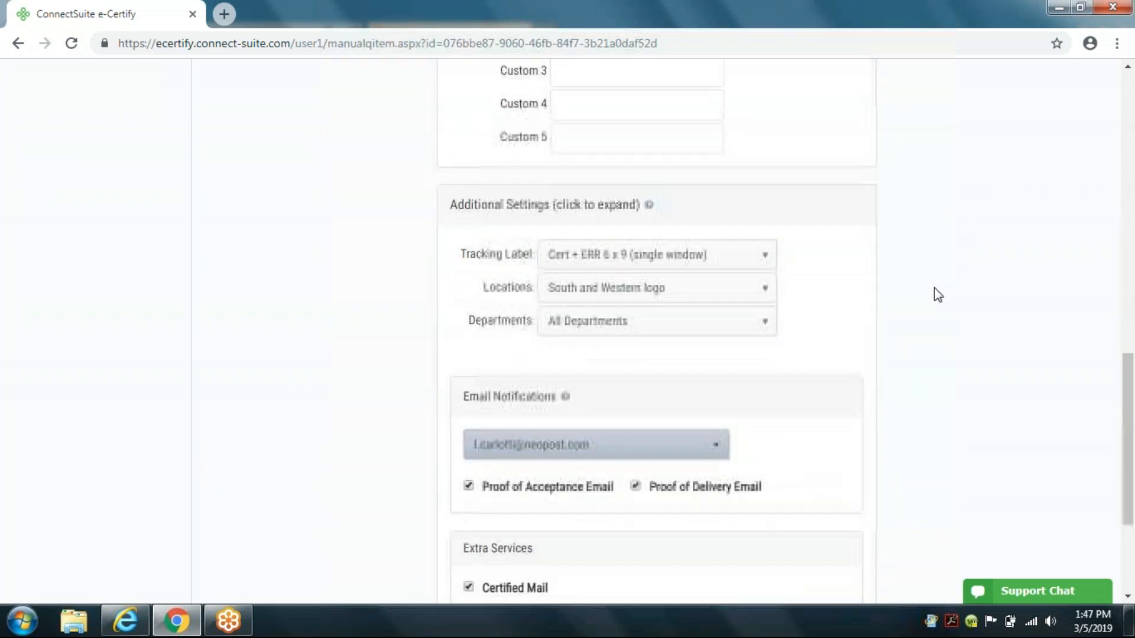
click(717, 243)
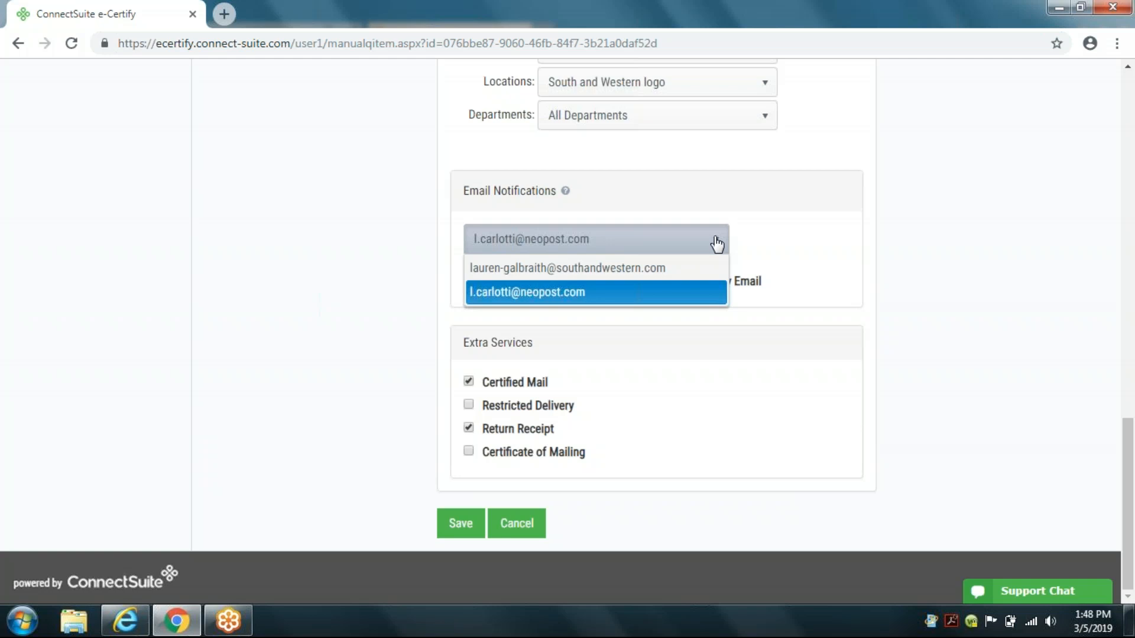
click(873, 288)
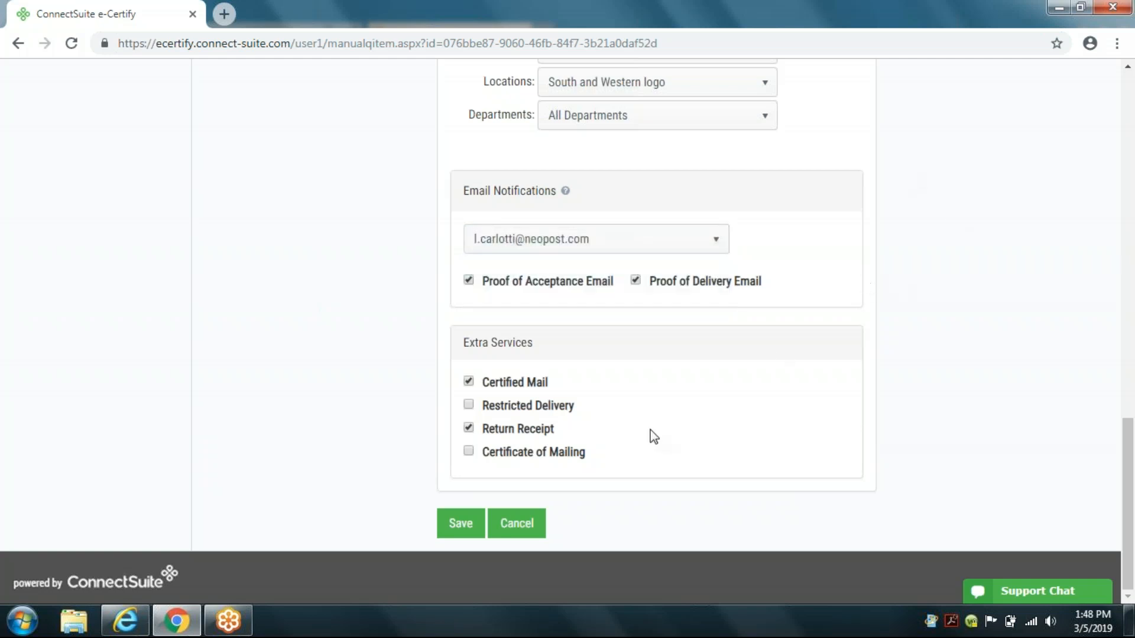
click(543, 526)
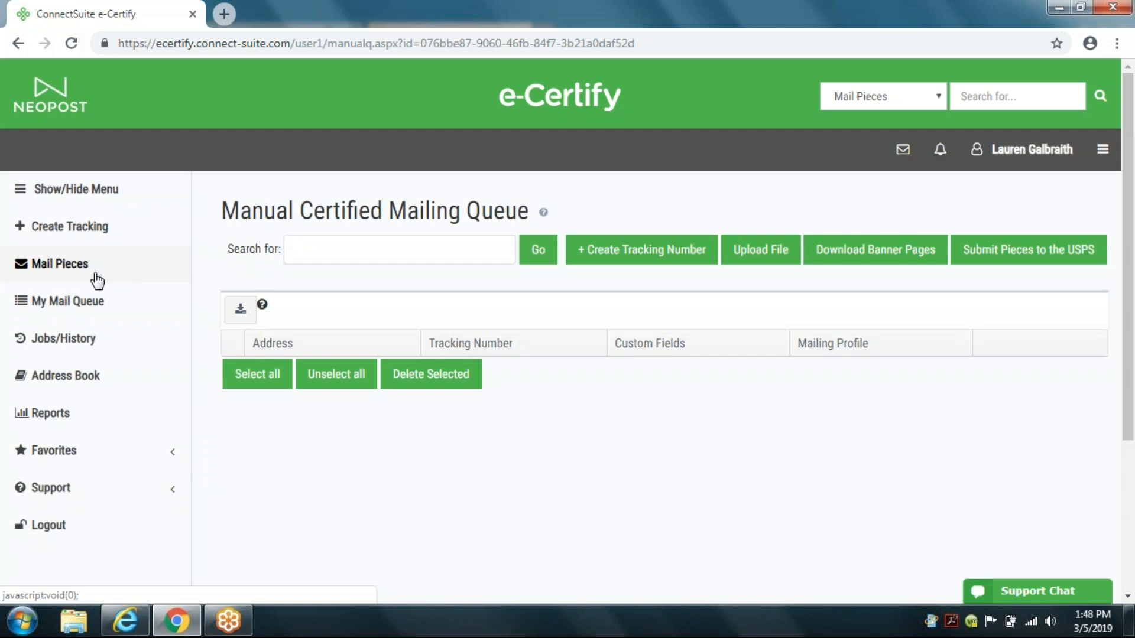
Step: Return to the home page and open Piece Search
click(174, 455)
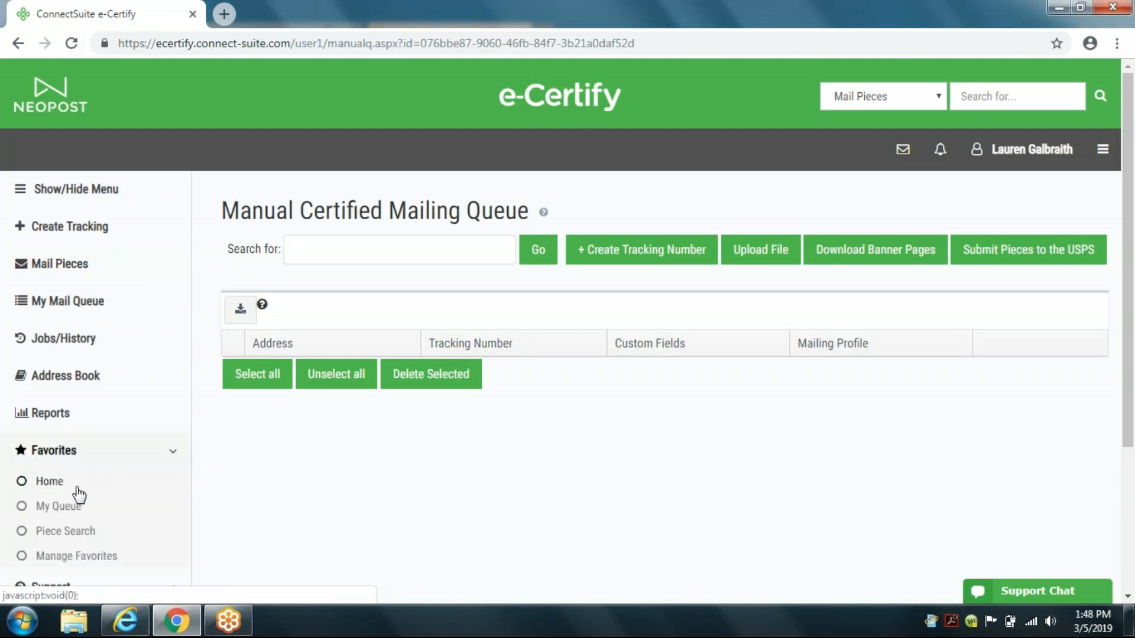
click(47, 89)
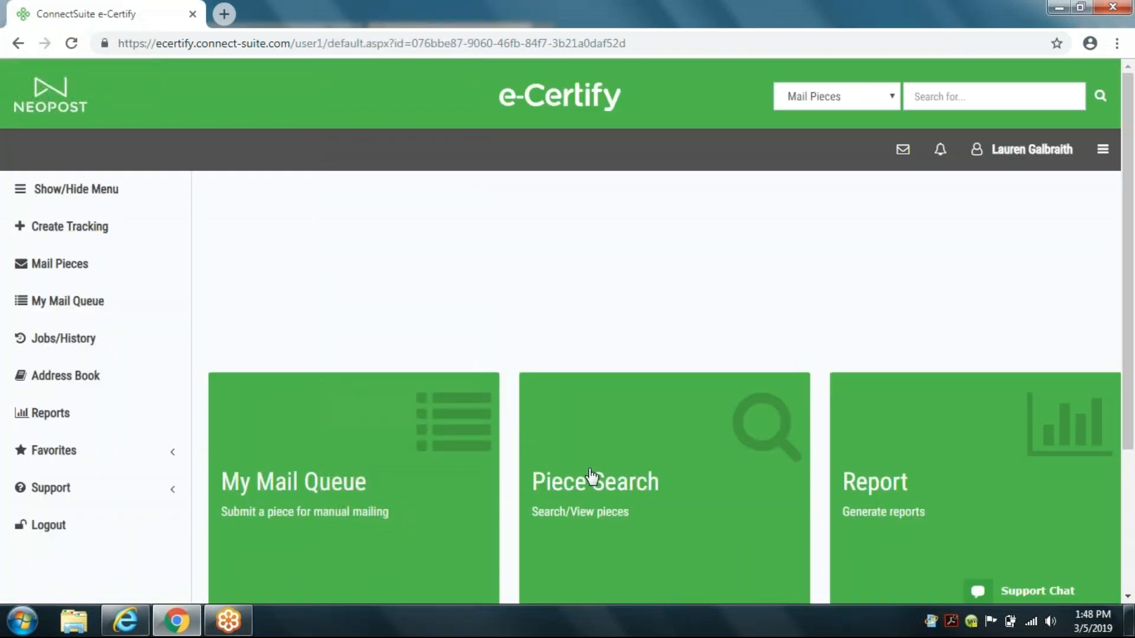
click(602, 496)
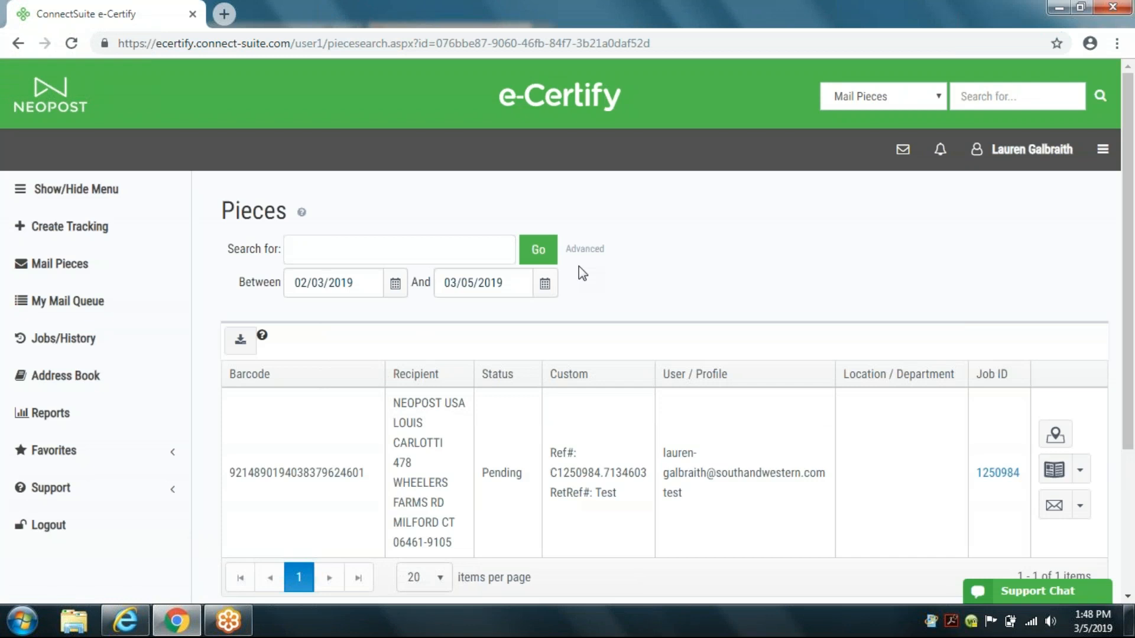
Step: Open Advanced Search and examine the Status and POD filter options and the other search fields, then close it
click(584, 249)
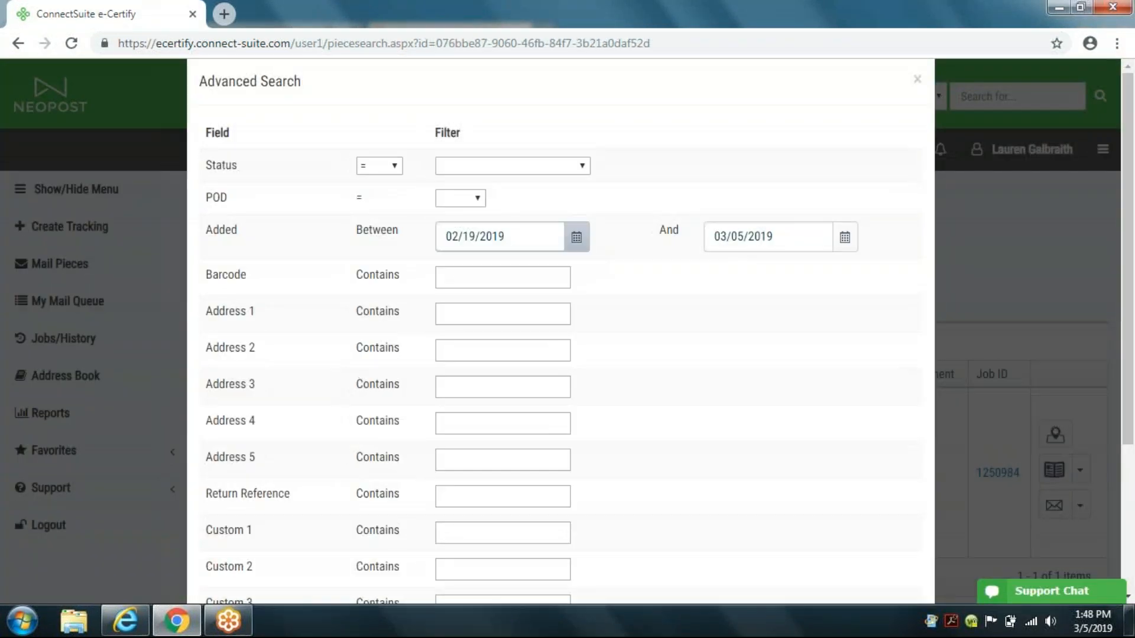
click(588, 166)
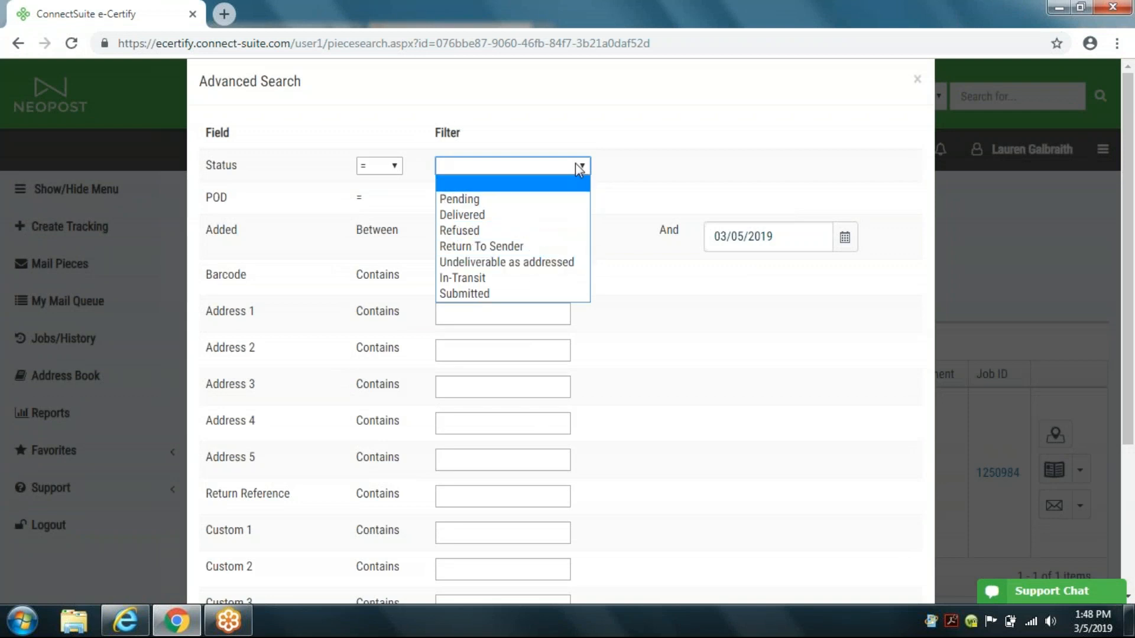
click(603, 146)
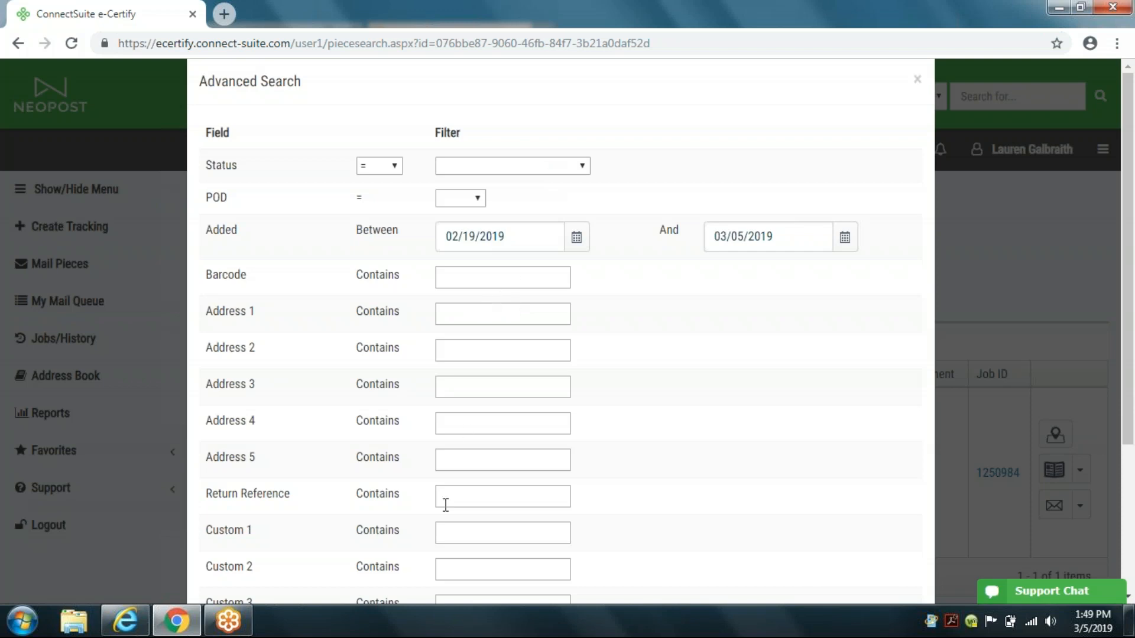
scroll(474, 555, down, 3)
scroll(474, 559, down, 2)
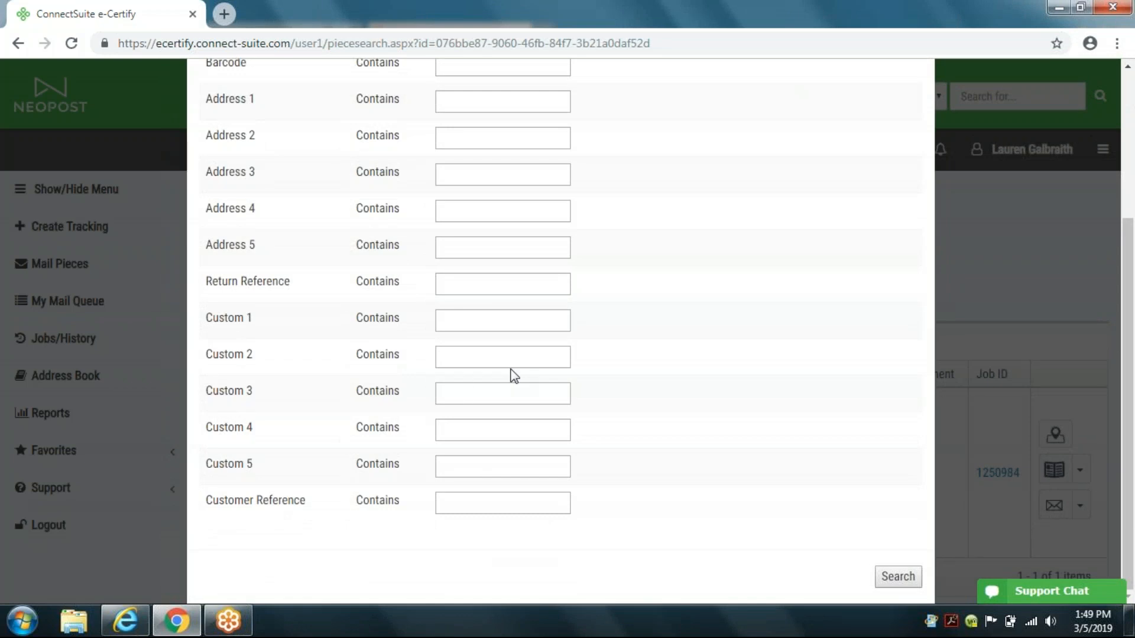
scroll(570, 394, up, 5)
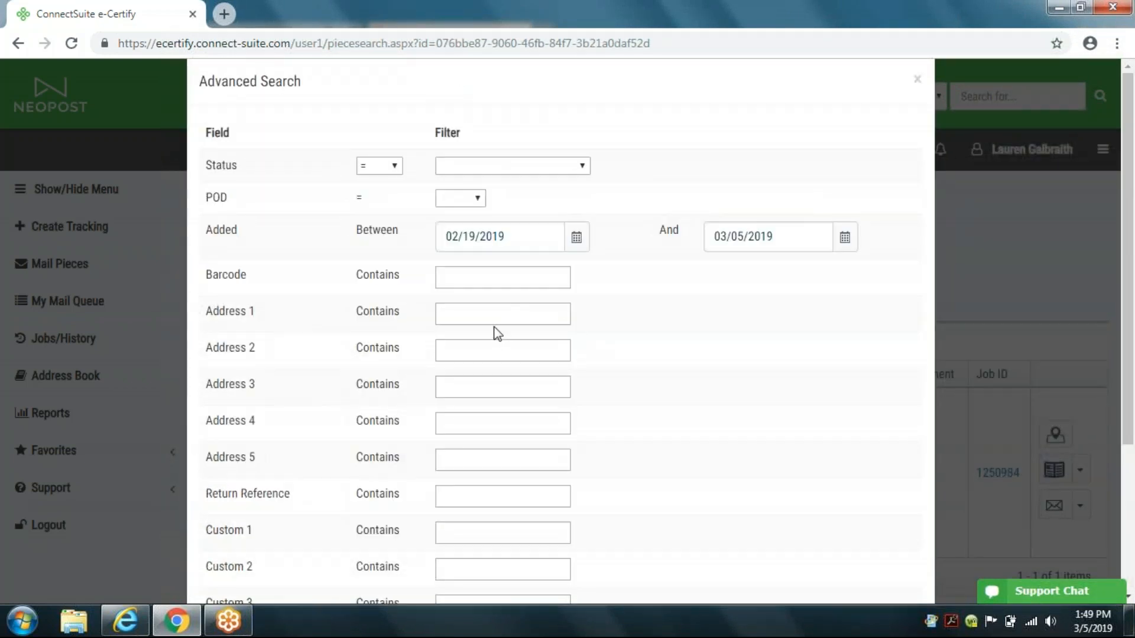
click(477, 199)
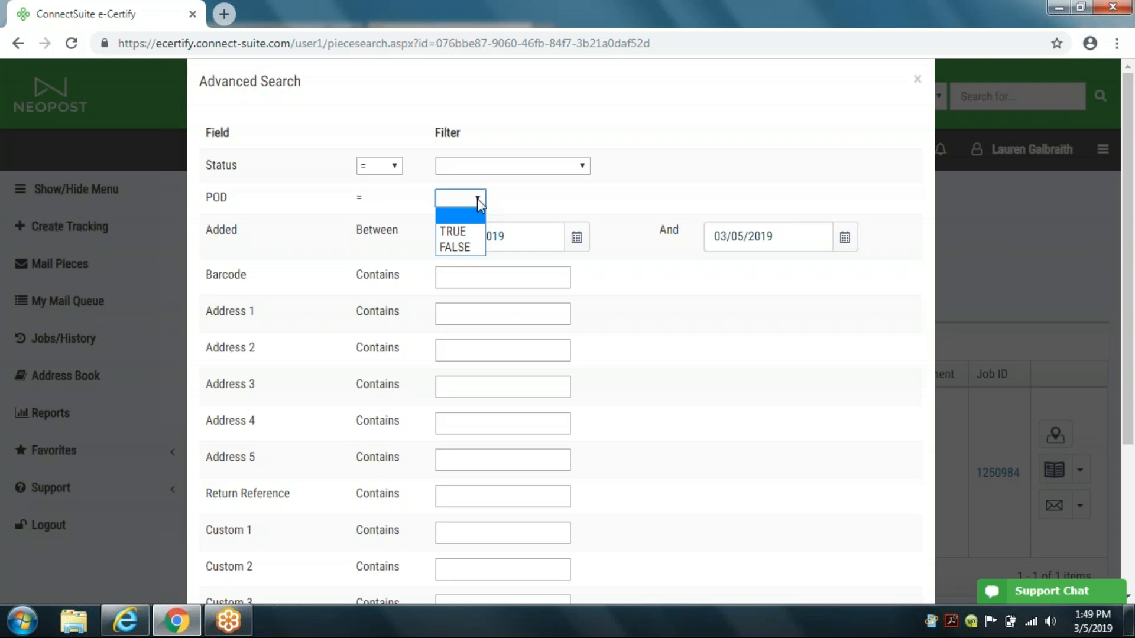
click(477, 199)
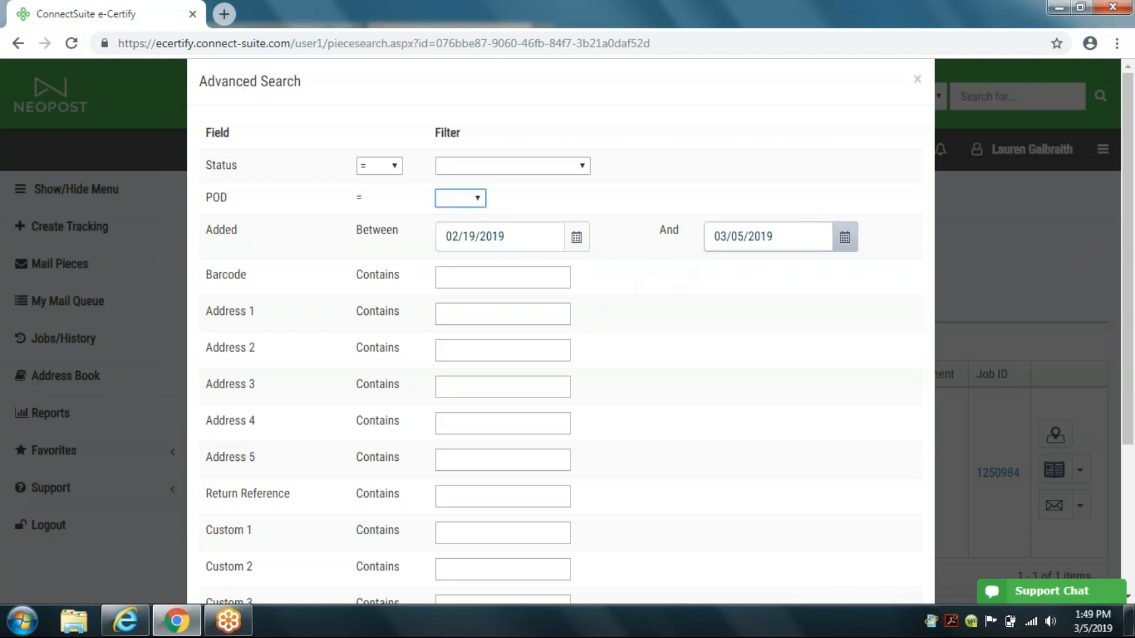
click(918, 80)
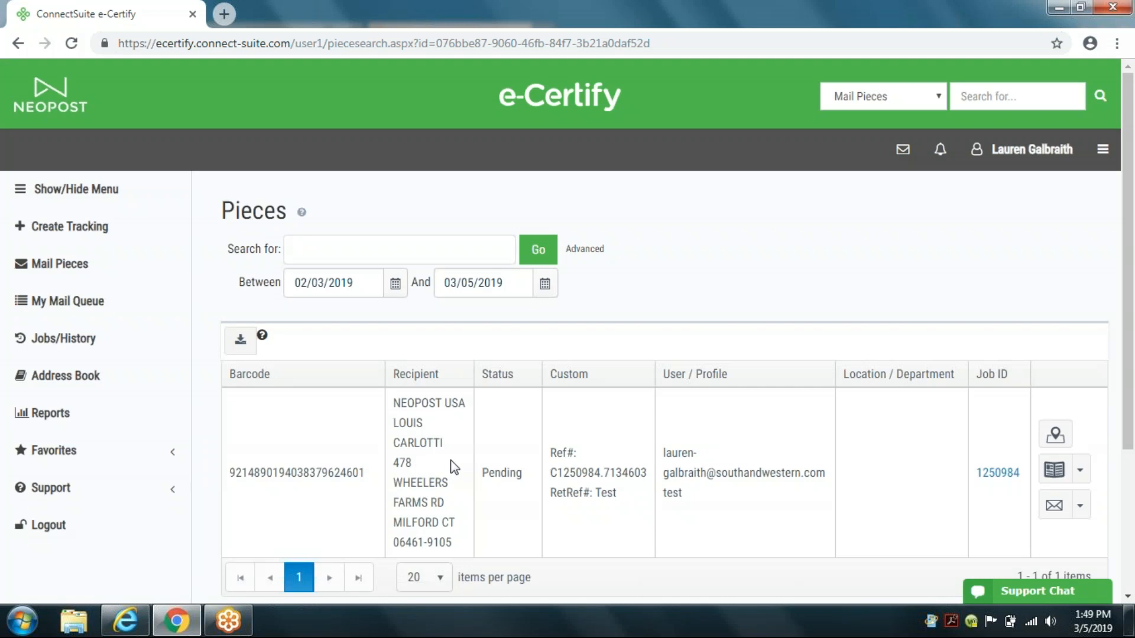
Step: Open the mail piece's tracking history and close it
scroll(481, 477, down, 2)
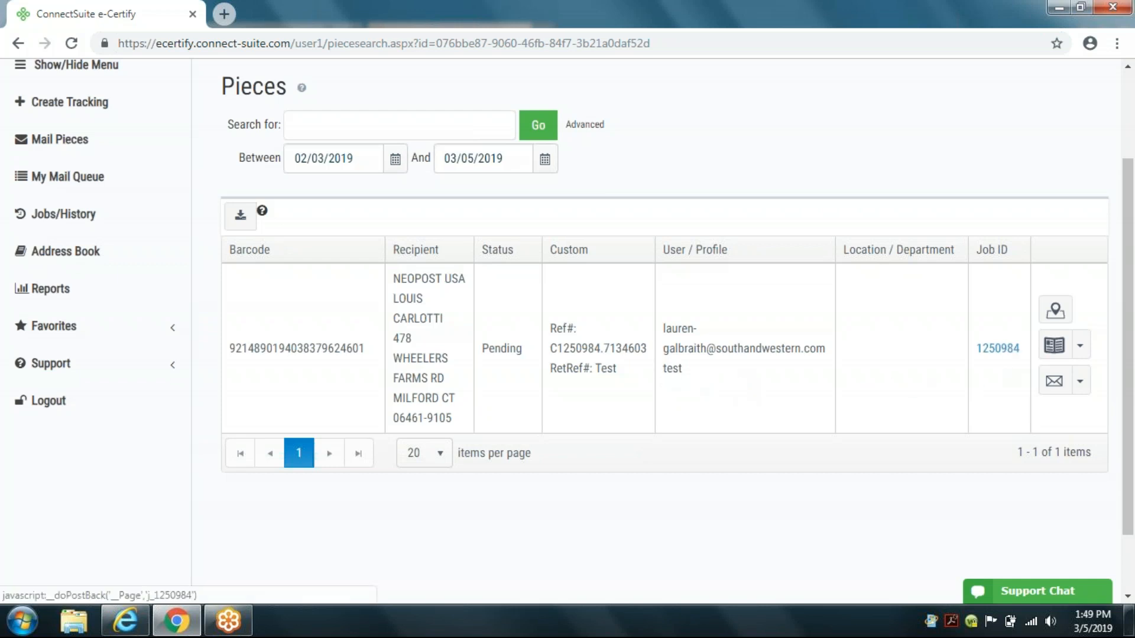
click(1056, 314)
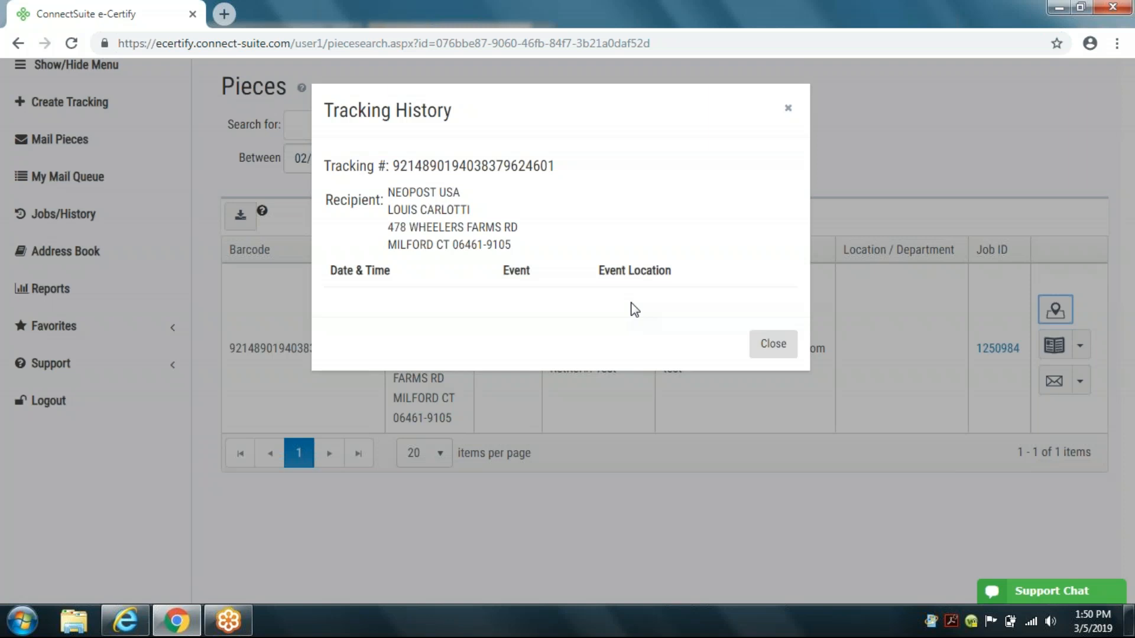
click(790, 108)
Step: Examine the piece's Banner Page and email notification menu options without choosing any
click(1080, 349)
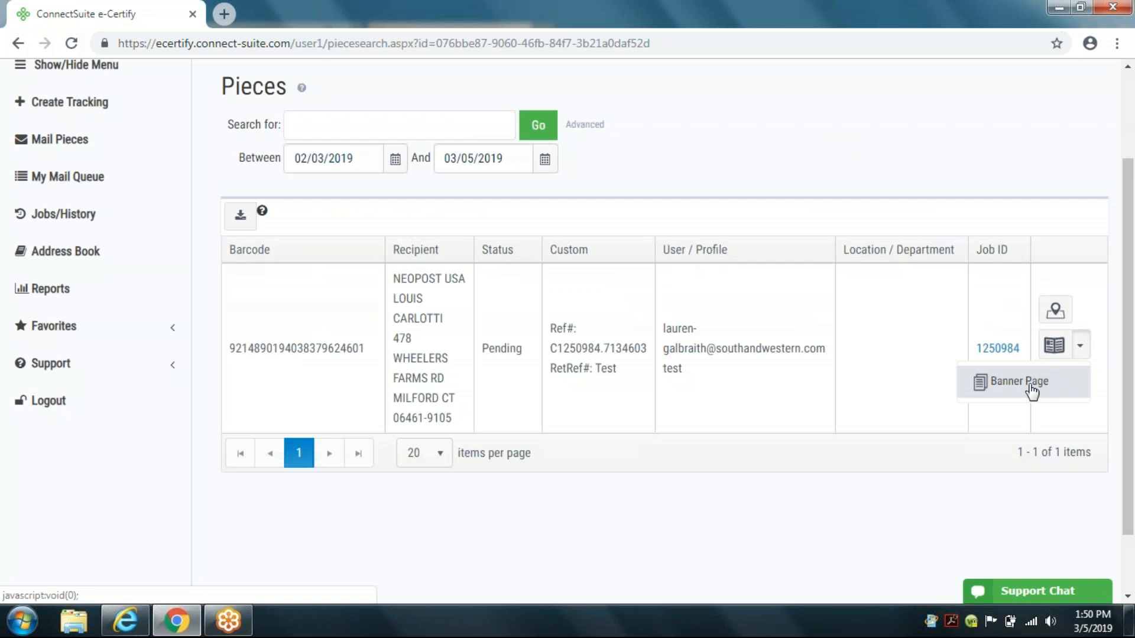
click(994, 493)
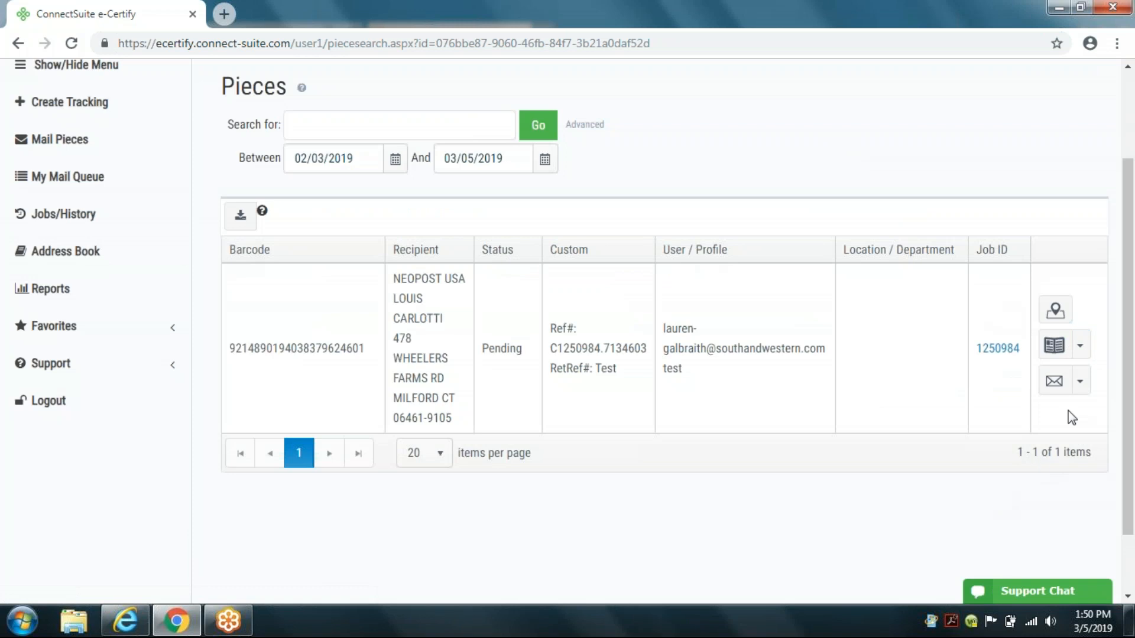
click(1082, 384)
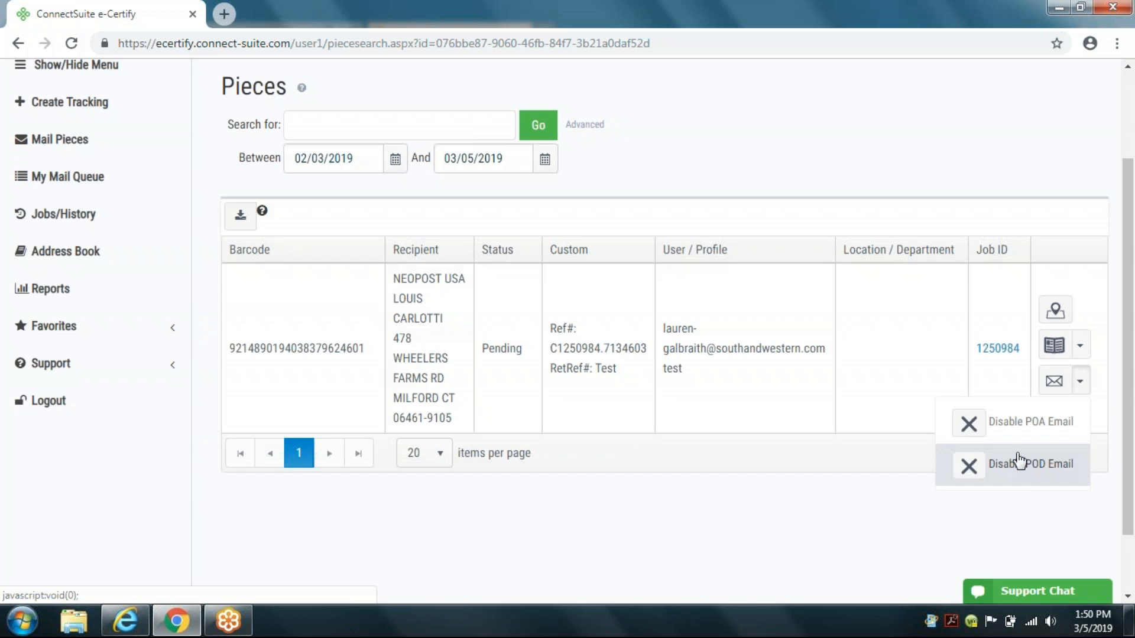
click(919, 520)
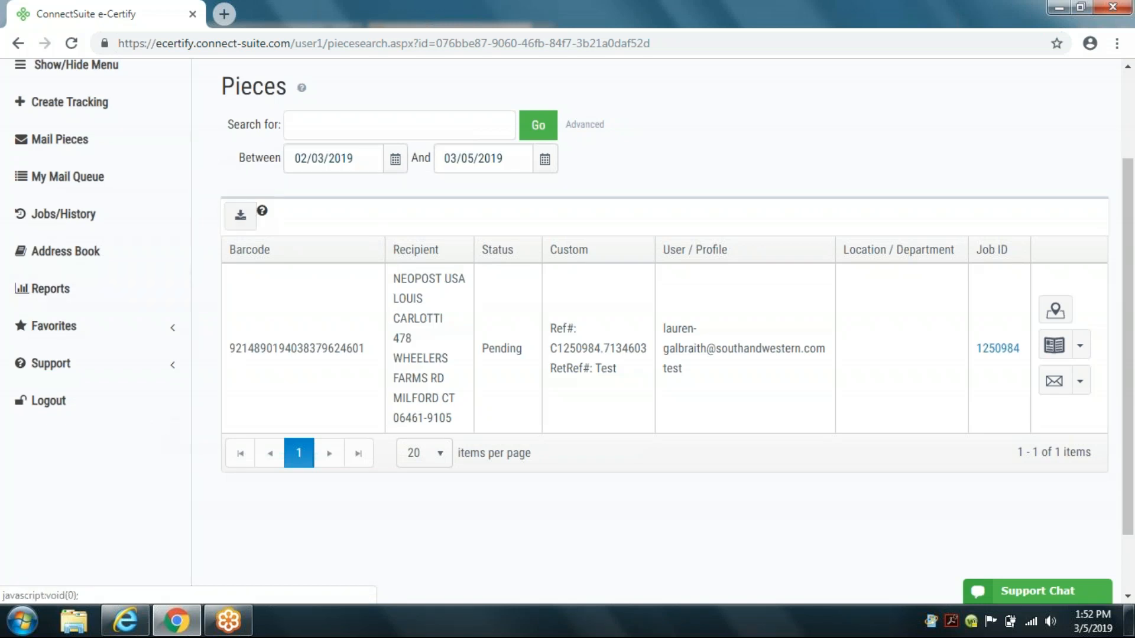
Step: Open Jobs/History and view the job's report menu options
click(89, 216)
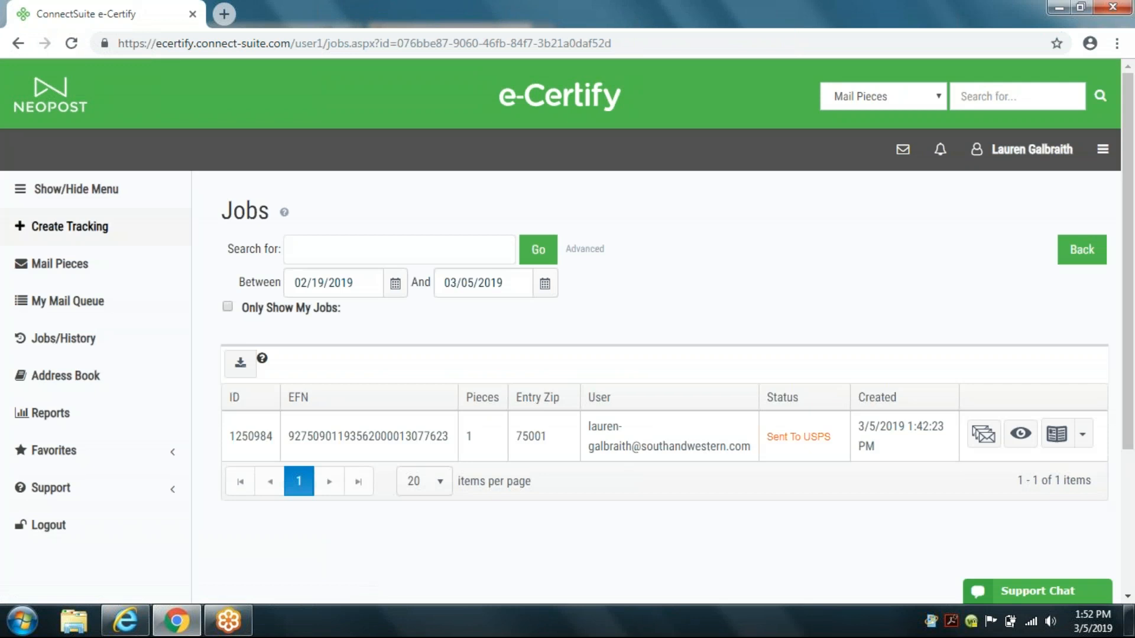
click(1083, 436)
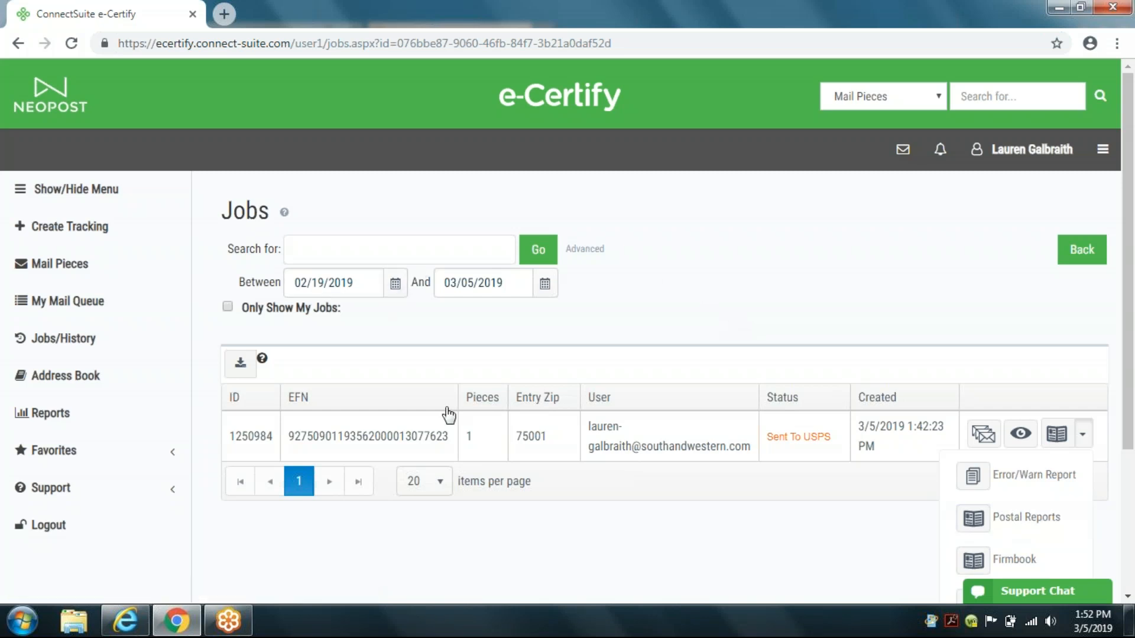
Step: Open the jobs Advanced Search, examine its Status filter options, and close it
click(567, 255)
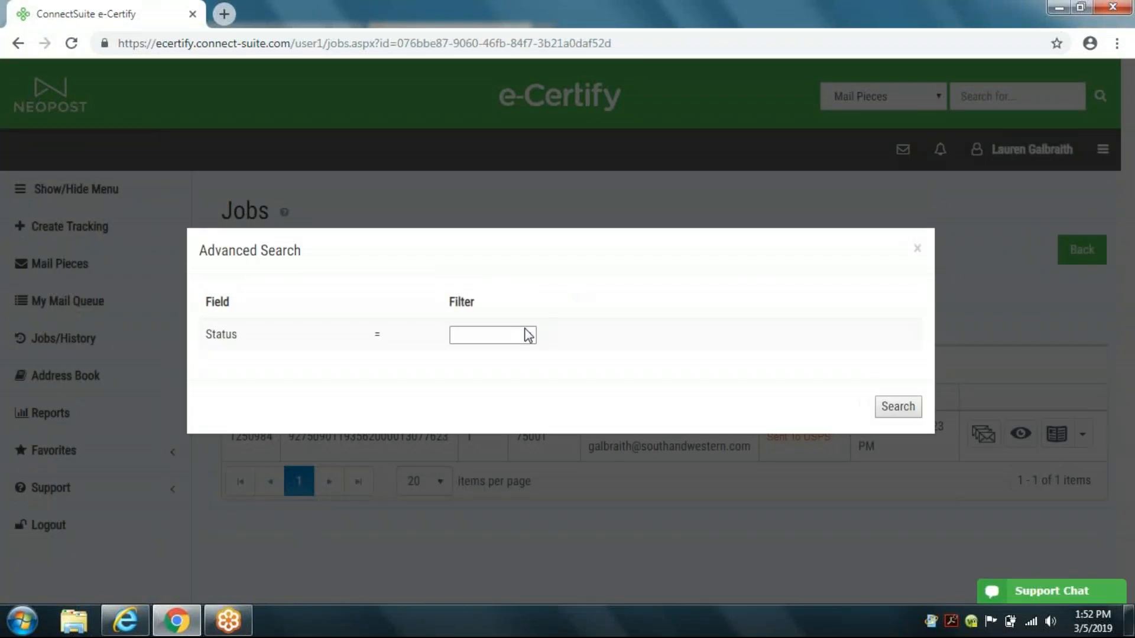
click(531, 335)
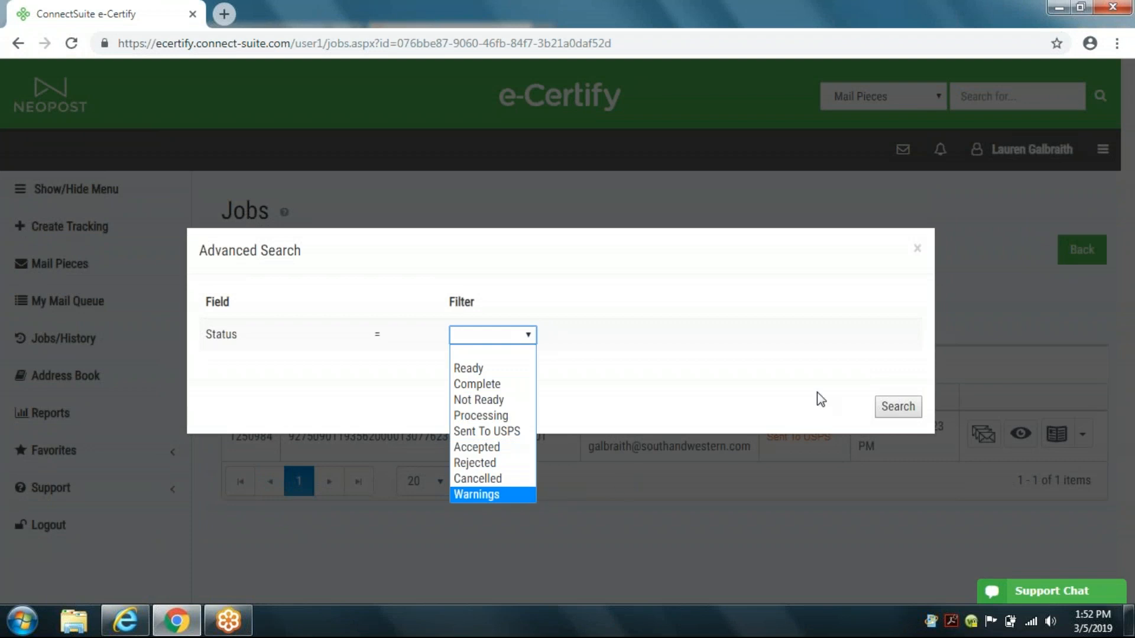
click(918, 249)
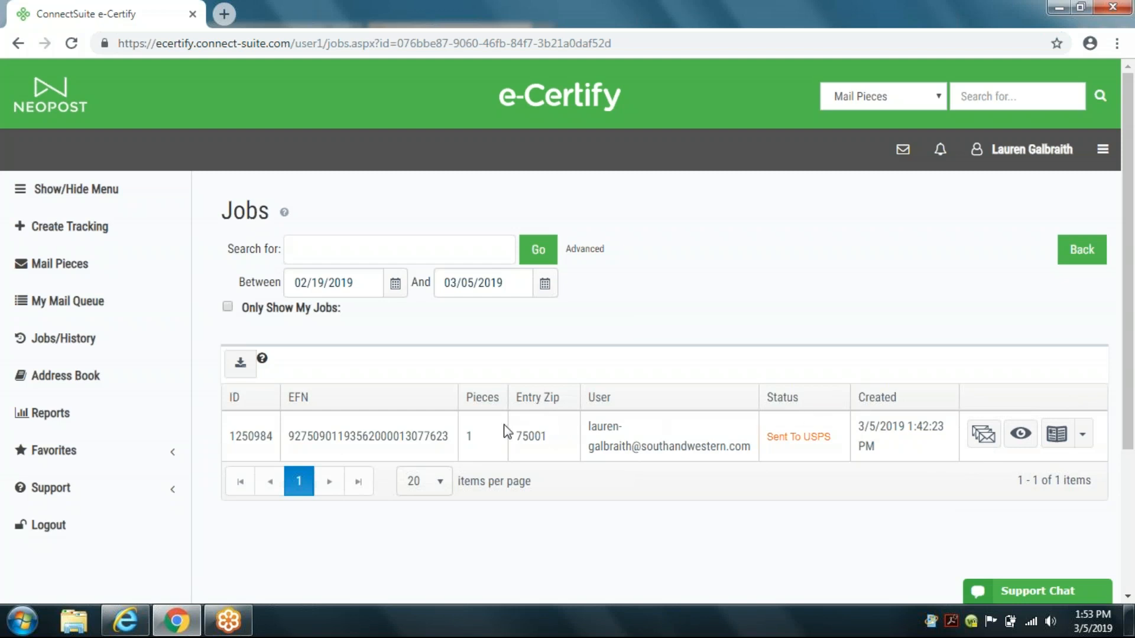
Step: Open the job's Error/Warn Report
scroll(473, 443, down, 2)
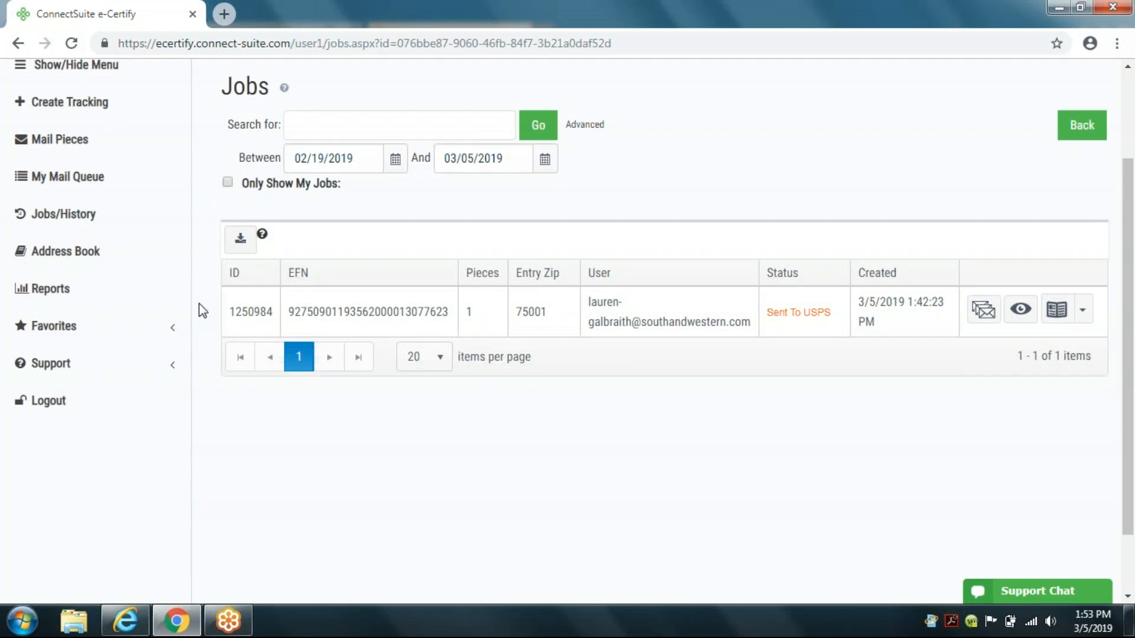
click(1082, 314)
click(1040, 352)
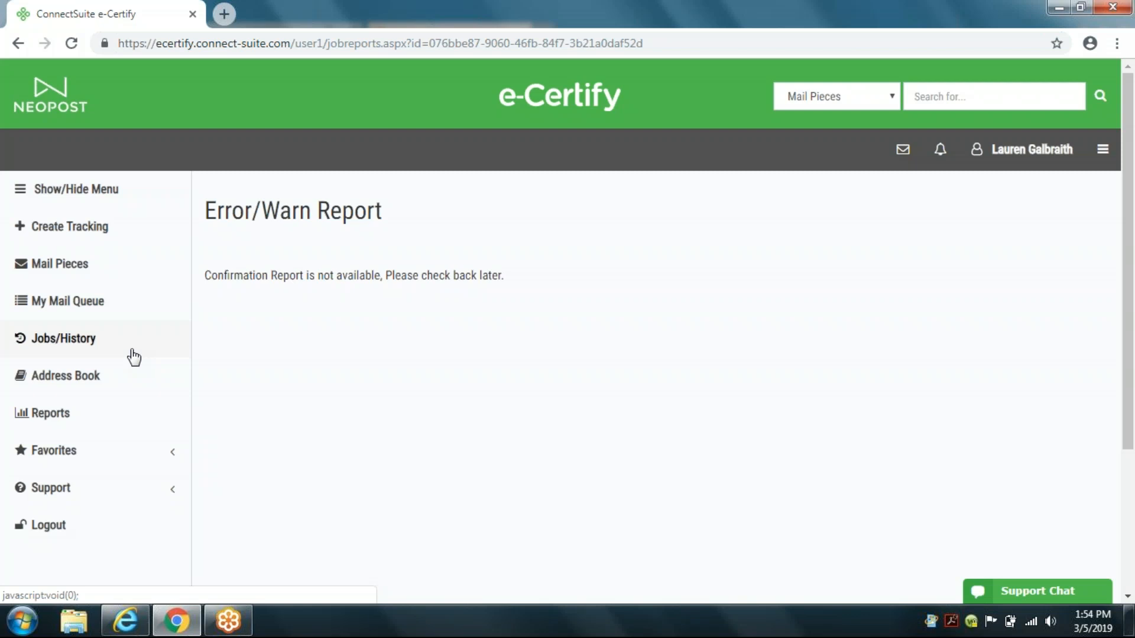
Step: Edit the address book entry to share the address with all users and save it
click(86, 378)
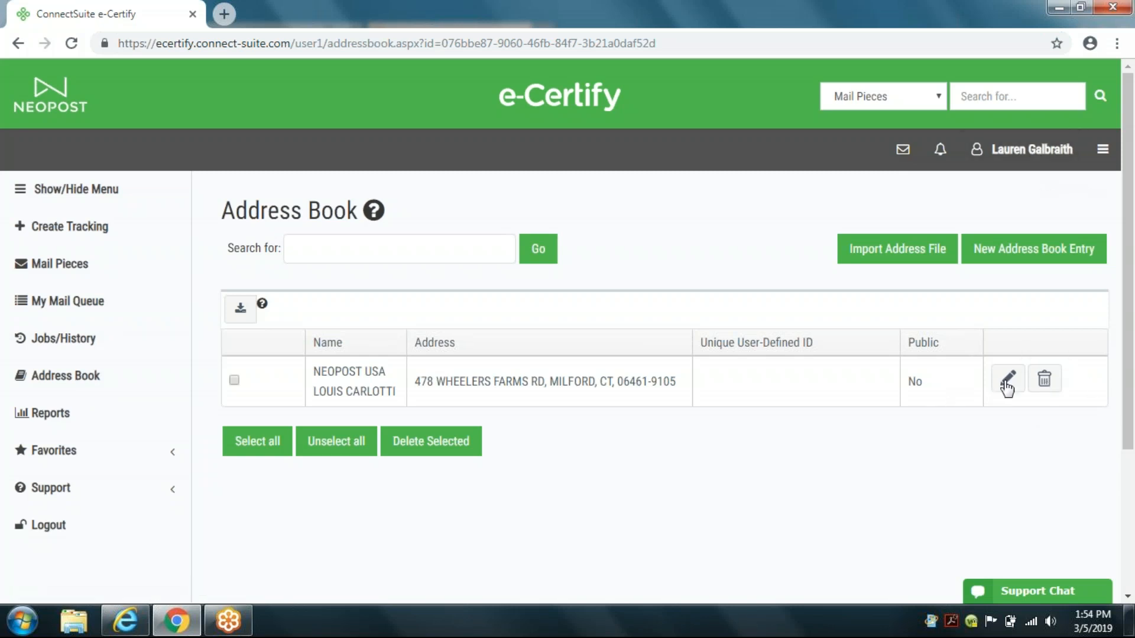
click(1007, 380)
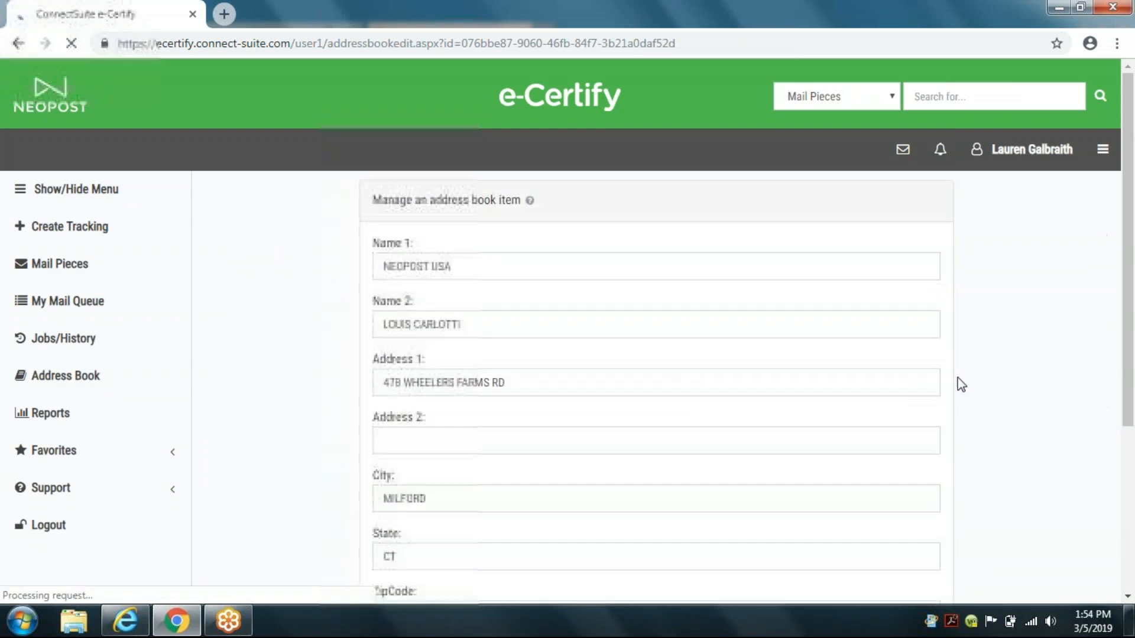
scroll(555, 473, down, 4)
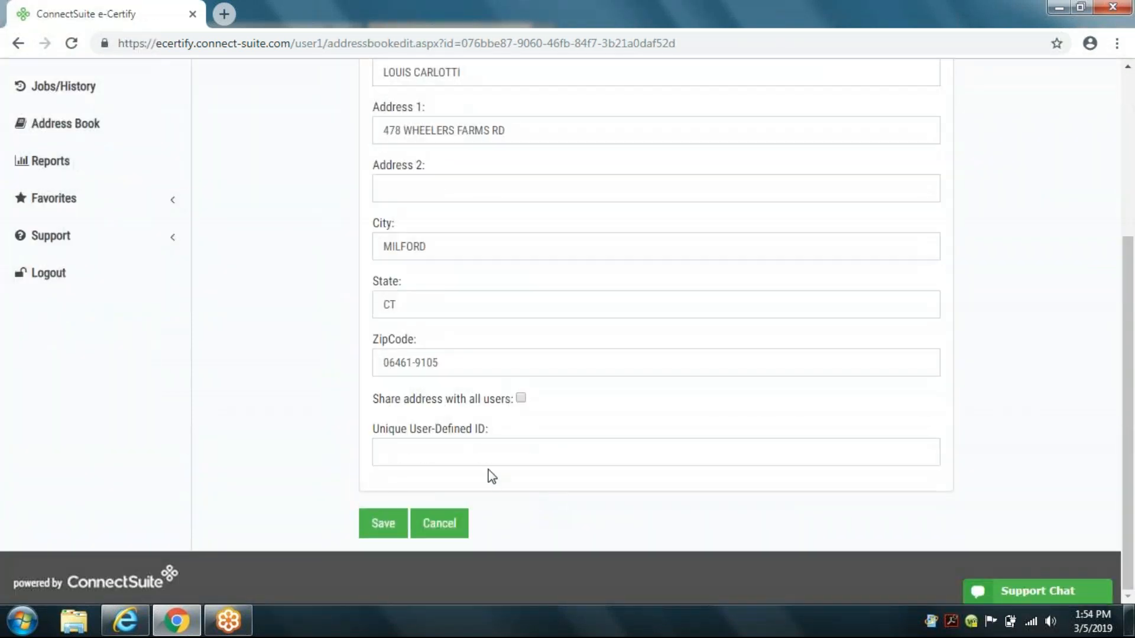
click(520, 399)
click(397, 526)
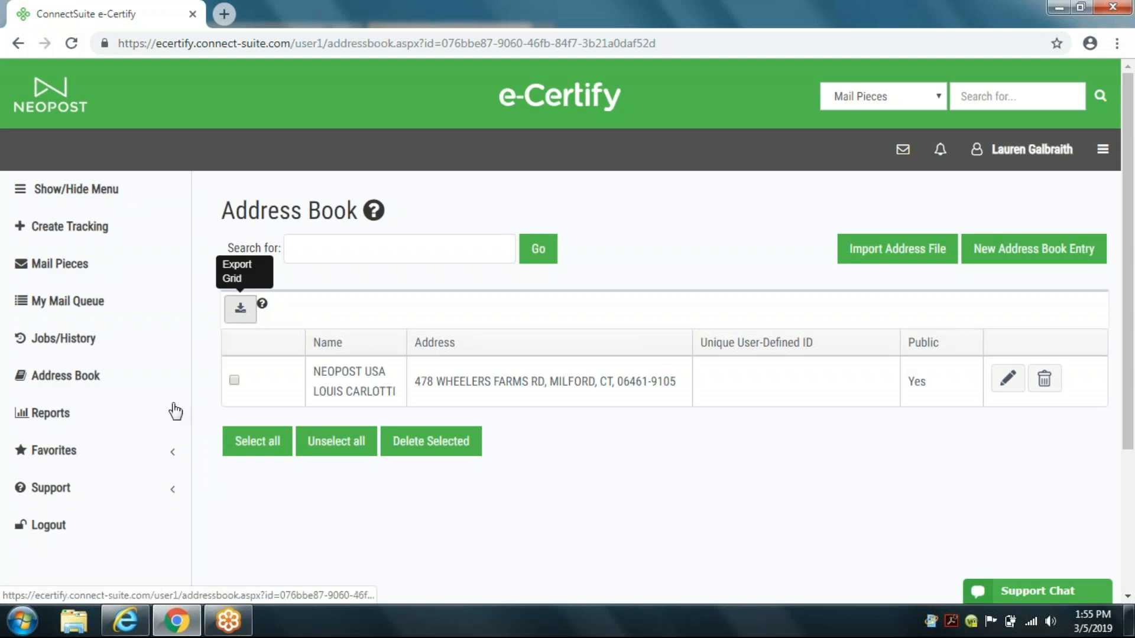
Step: Download a Pieces report for the date range 1/19/2019 to 3/5/2019 from Reports
click(76, 416)
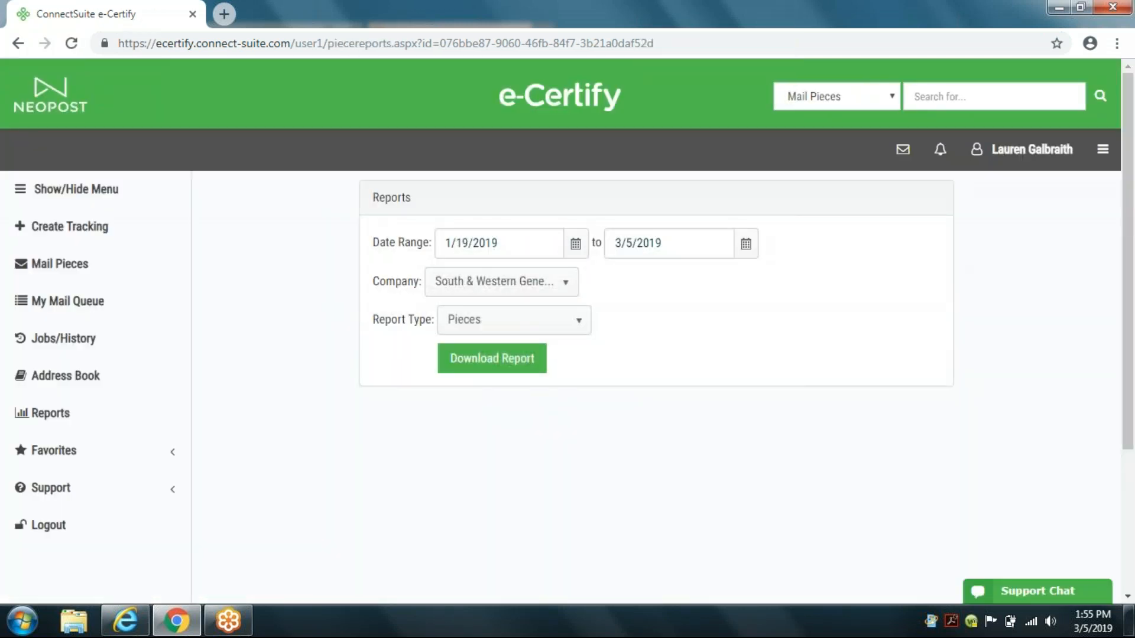
click(578, 325)
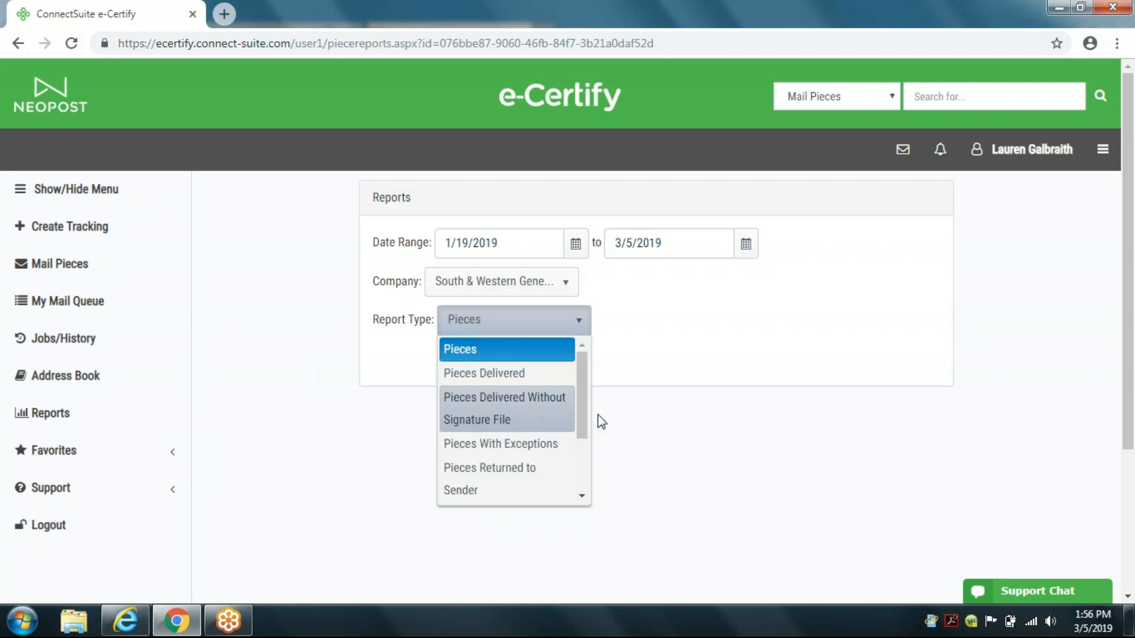
drag(582, 438, 583, 487)
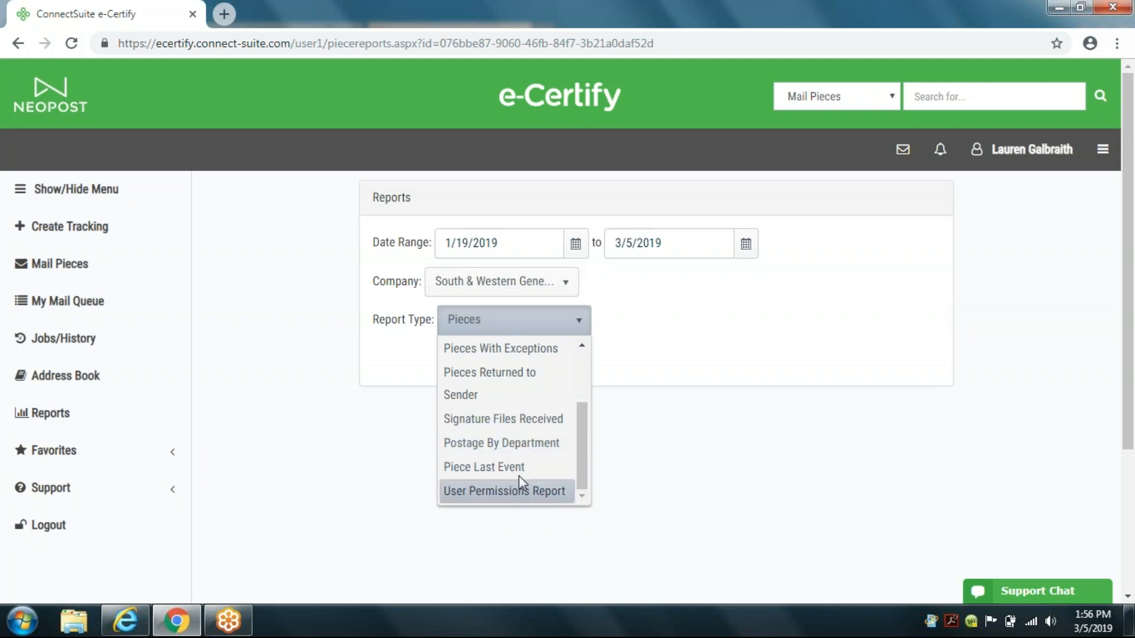
drag(583, 445, 581, 401)
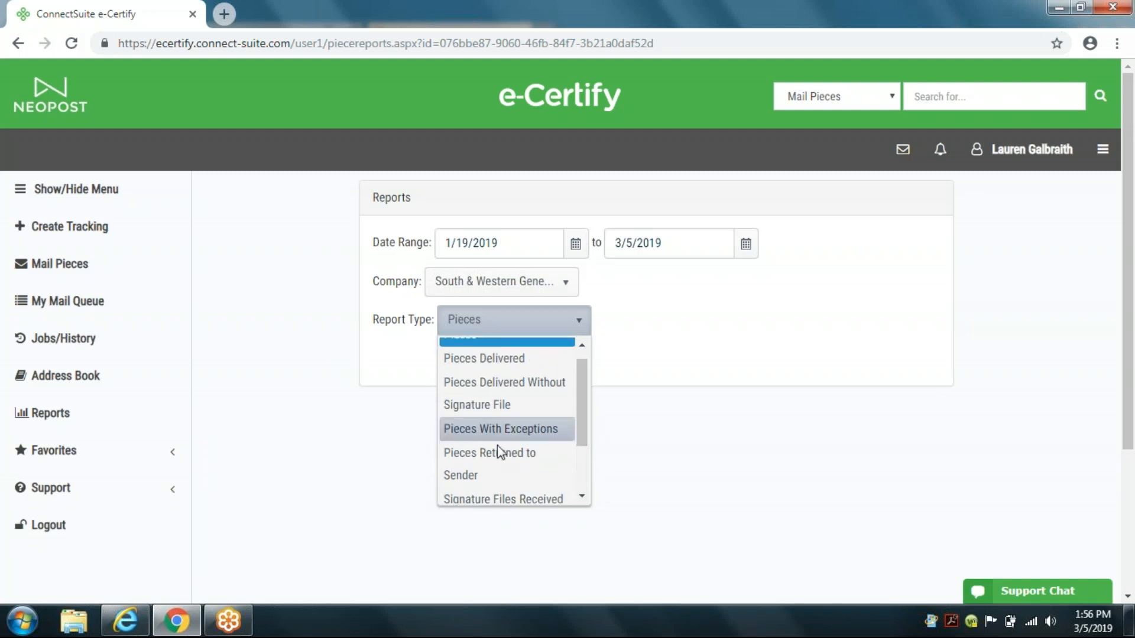
drag(582, 376, 585, 367)
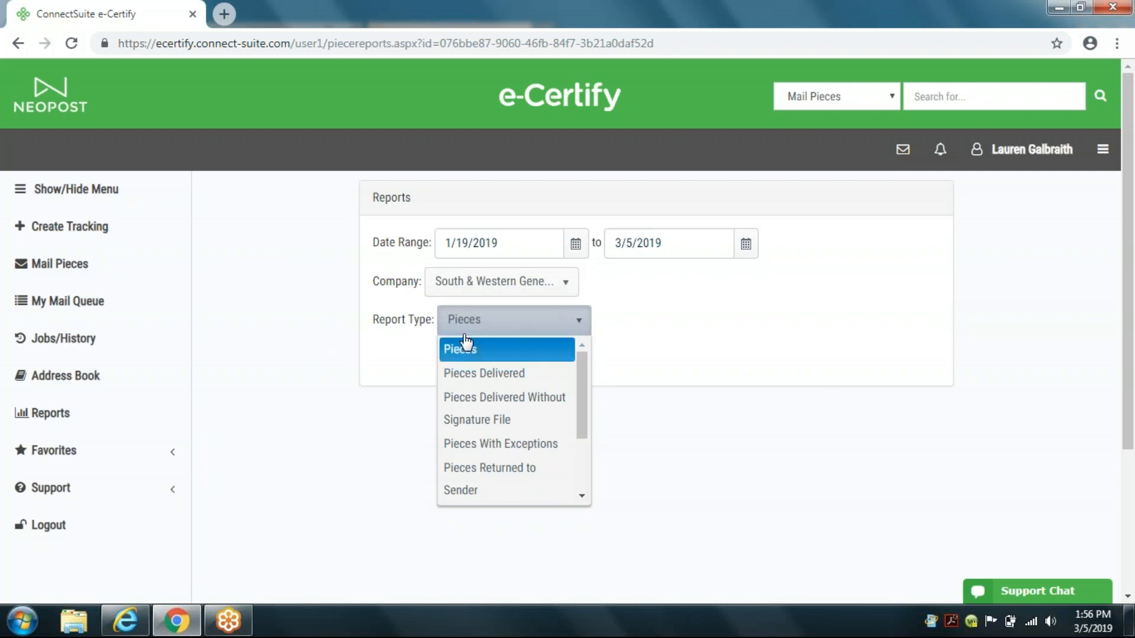
click(491, 330)
click(494, 357)
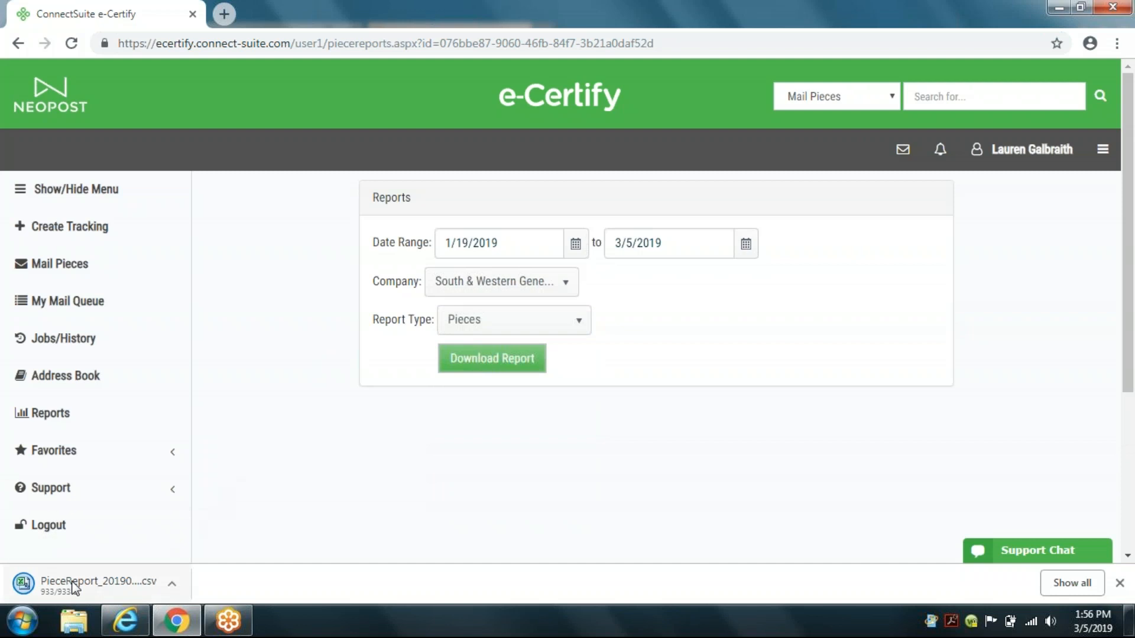
Step: Open the downloaded PieceReport CSV in Excel and autofit all its columns
click(74, 585)
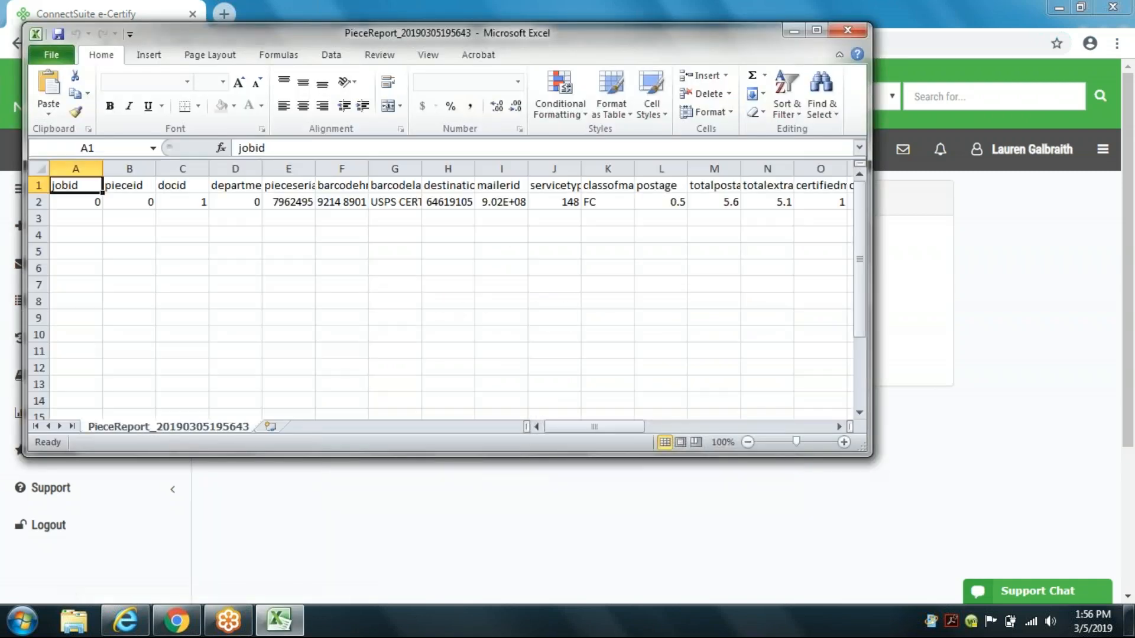
click(39, 168)
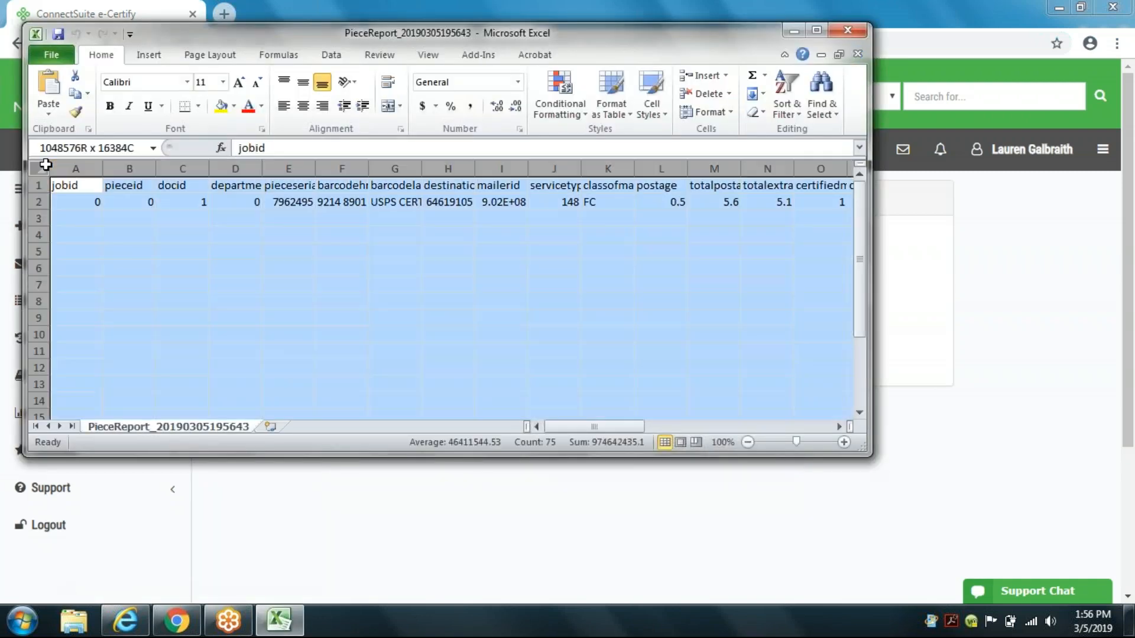
double_click(102, 167)
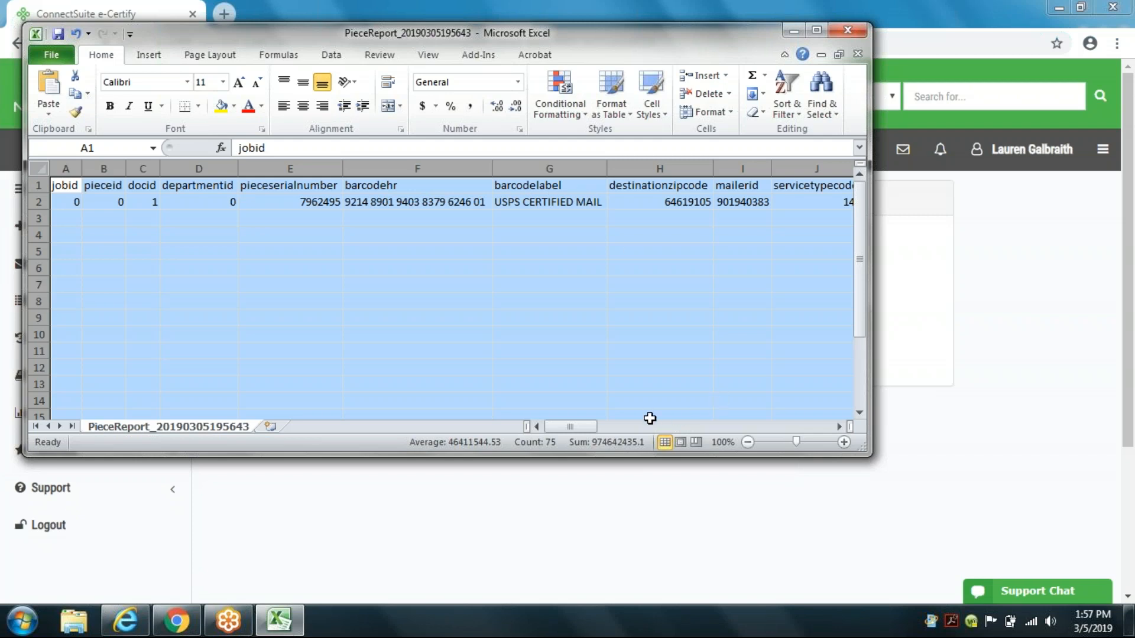
Step: Scroll across the report's columns to examine the piece data fields
double_click(839, 426)
double_click(838, 427)
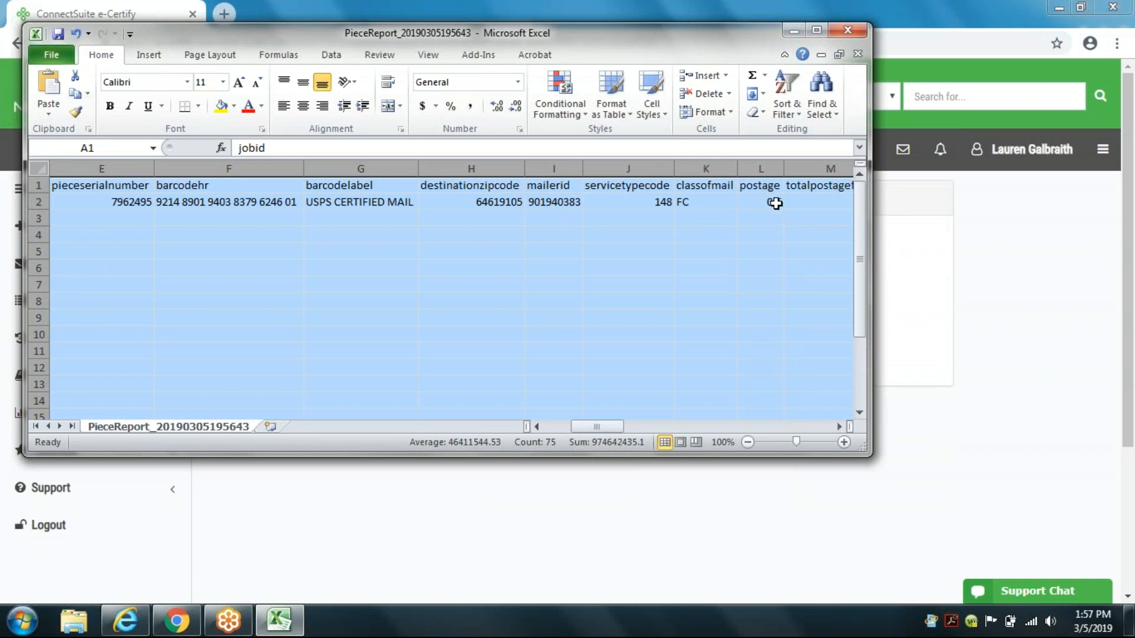
click(839, 426)
click(839, 426)
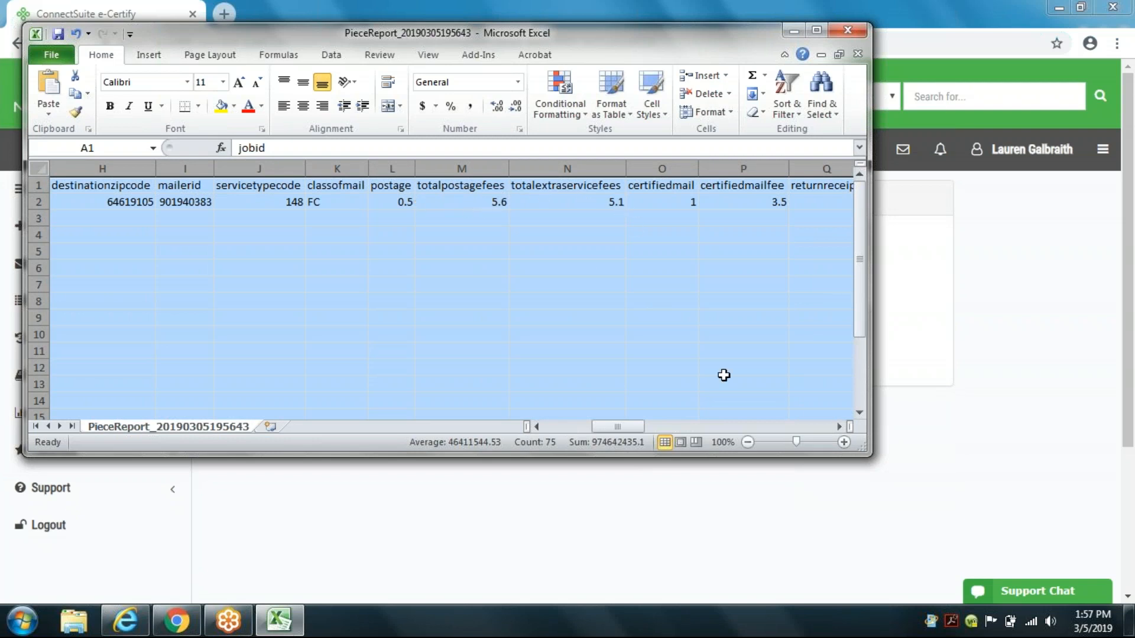
click(839, 425)
click(838, 426)
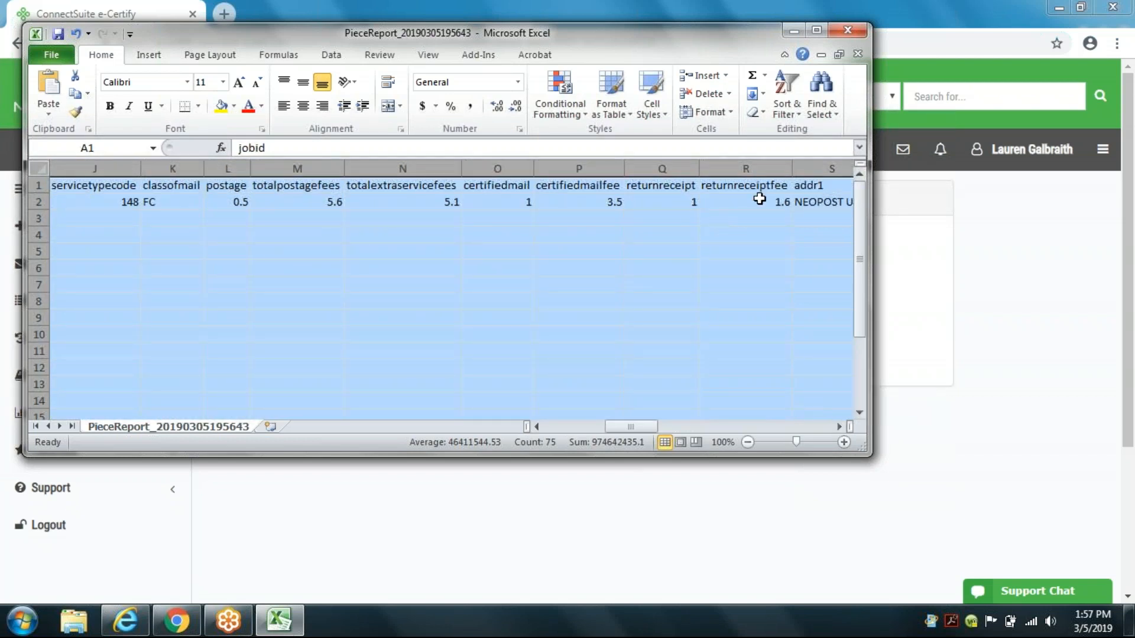
click(839, 426)
click(839, 424)
click(839, 425)
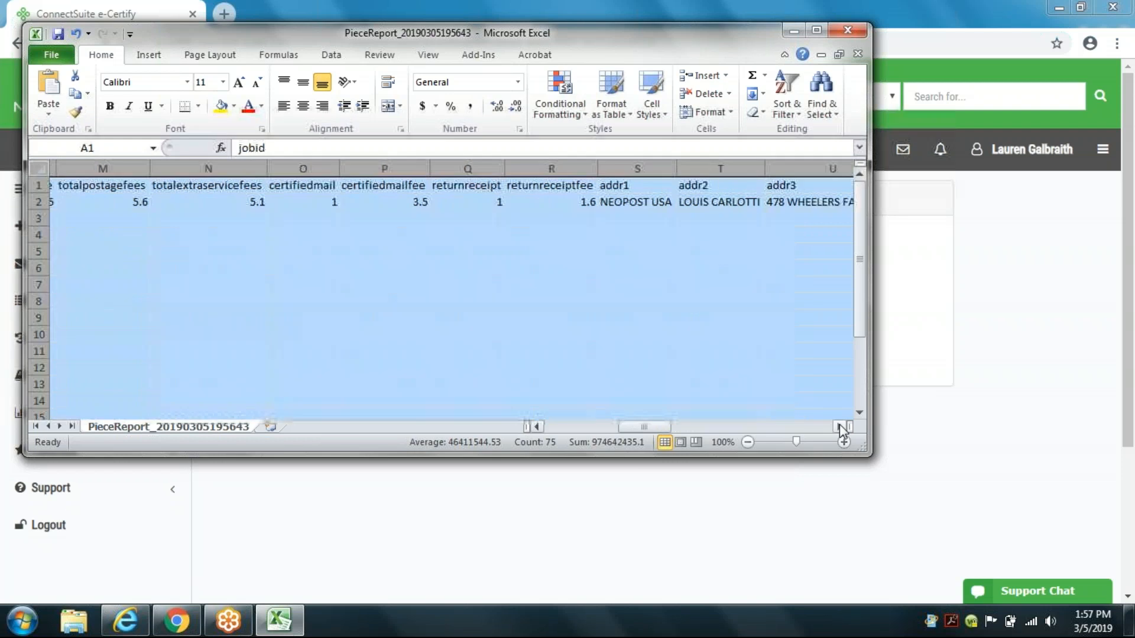
click(839, 424)
click(839, 425)
click(839, 424)
click(839, 424)
click(839, 425)
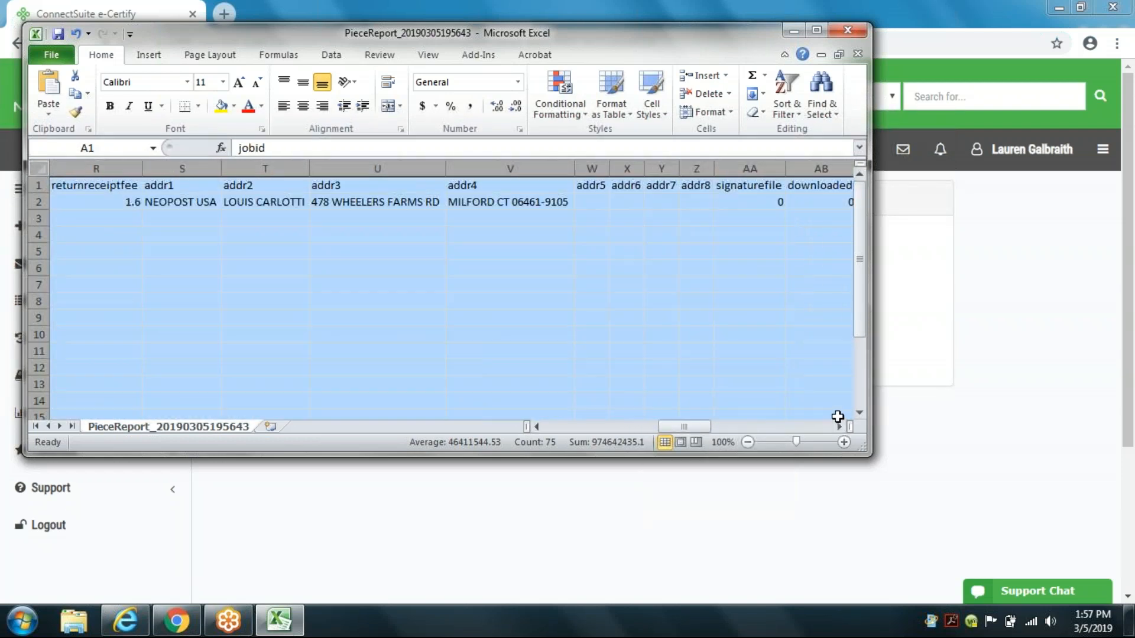
click(838, 416)
double_click(837, 417)
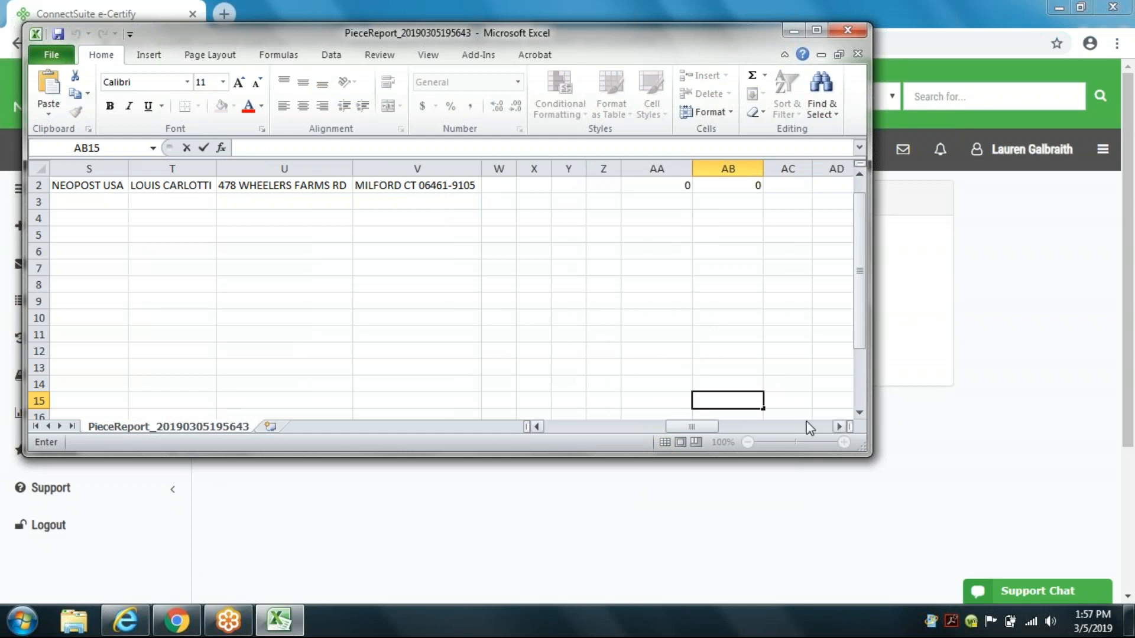
click(838, 426)
click(838, 426)
click(839, 426)
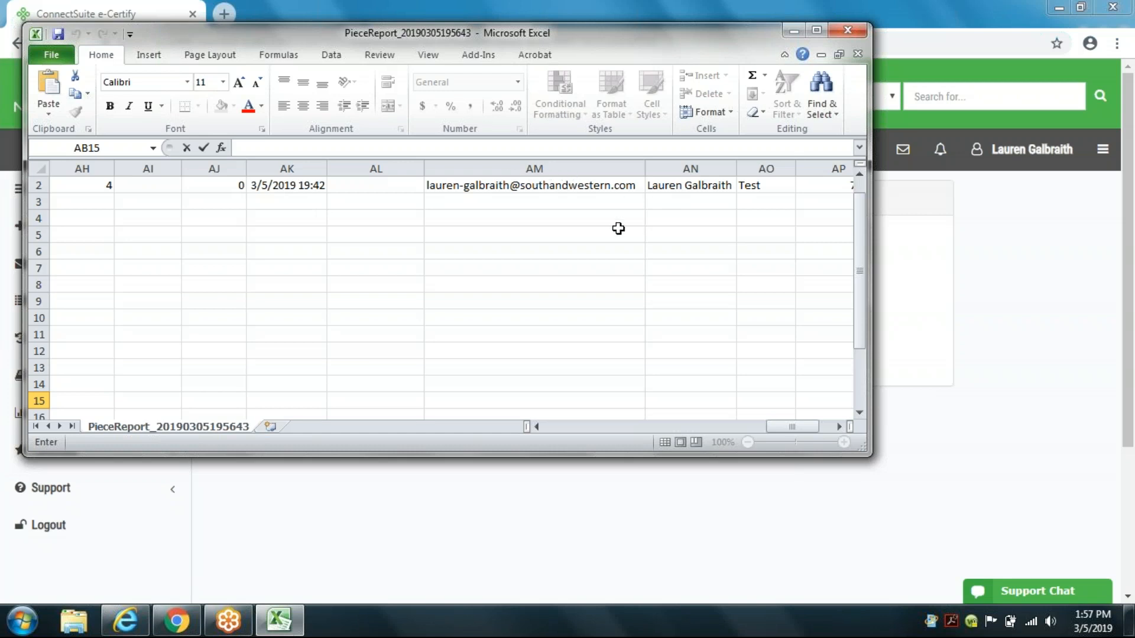
click(838, 426)
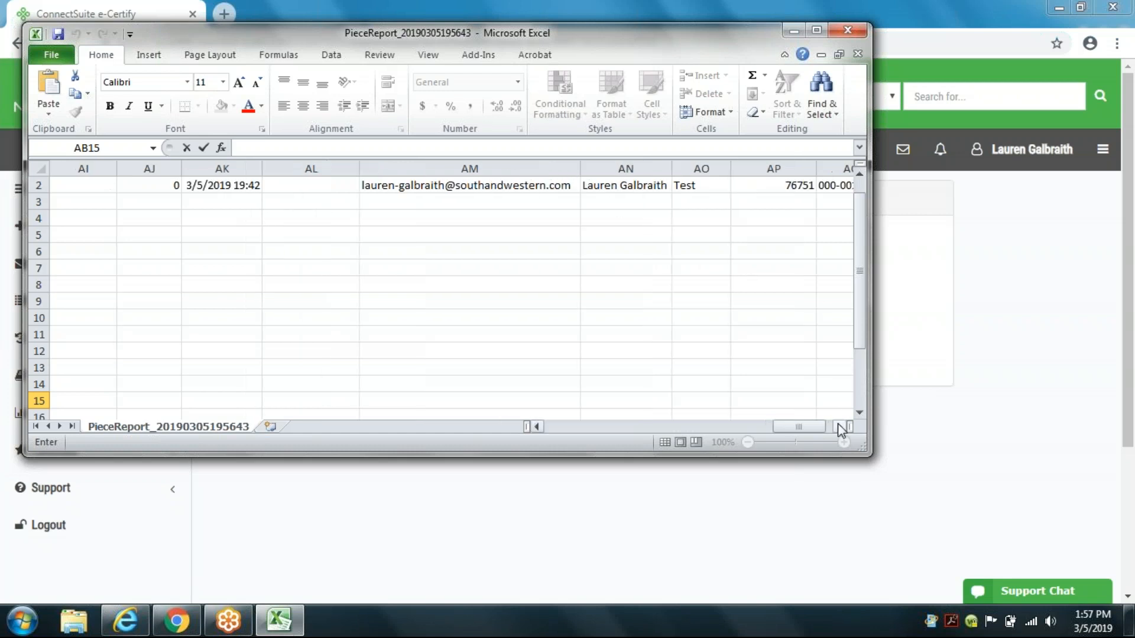
drag(853, 241, 860, 213)
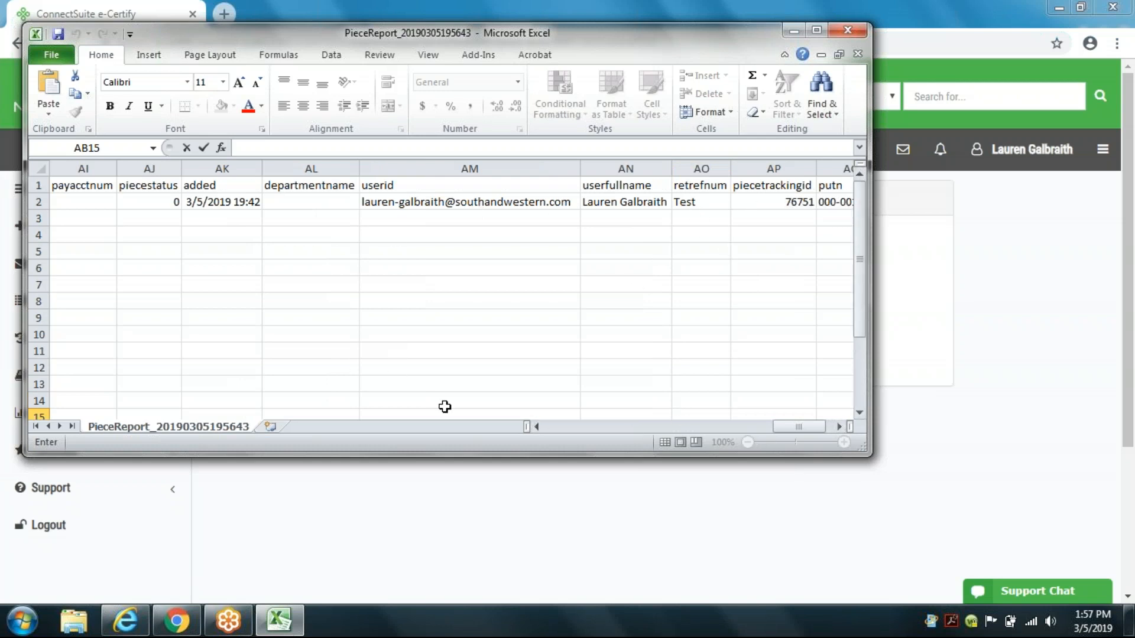
Step: Examine the remaining report columns and close the workbook without saving
click(536, 427)
click(540, 416)
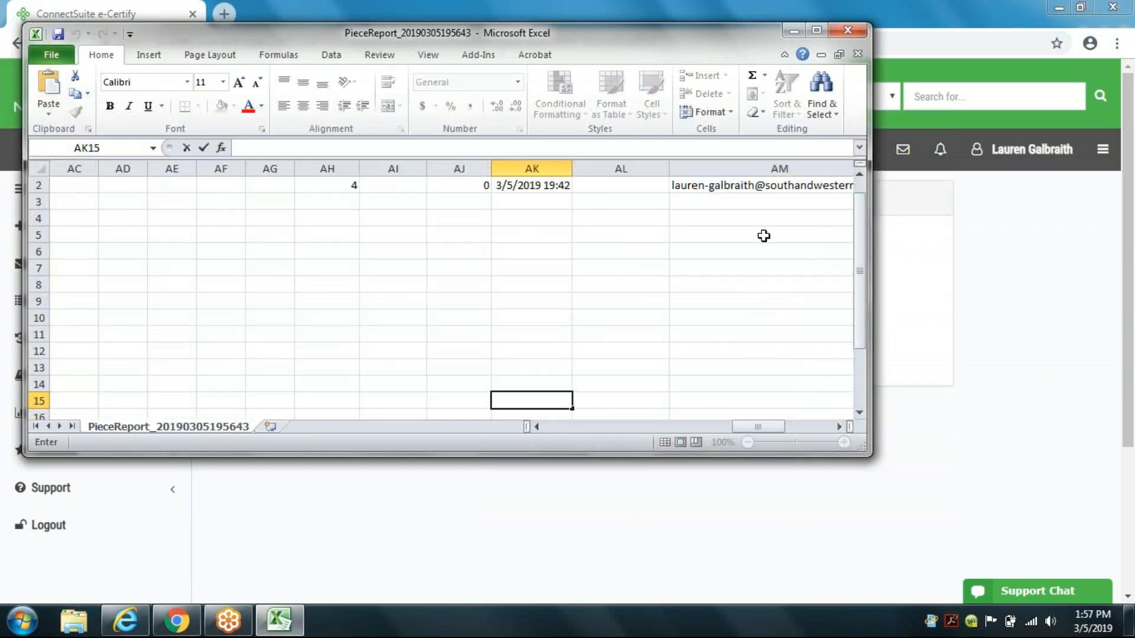
drag(860, 220, 854, 181)
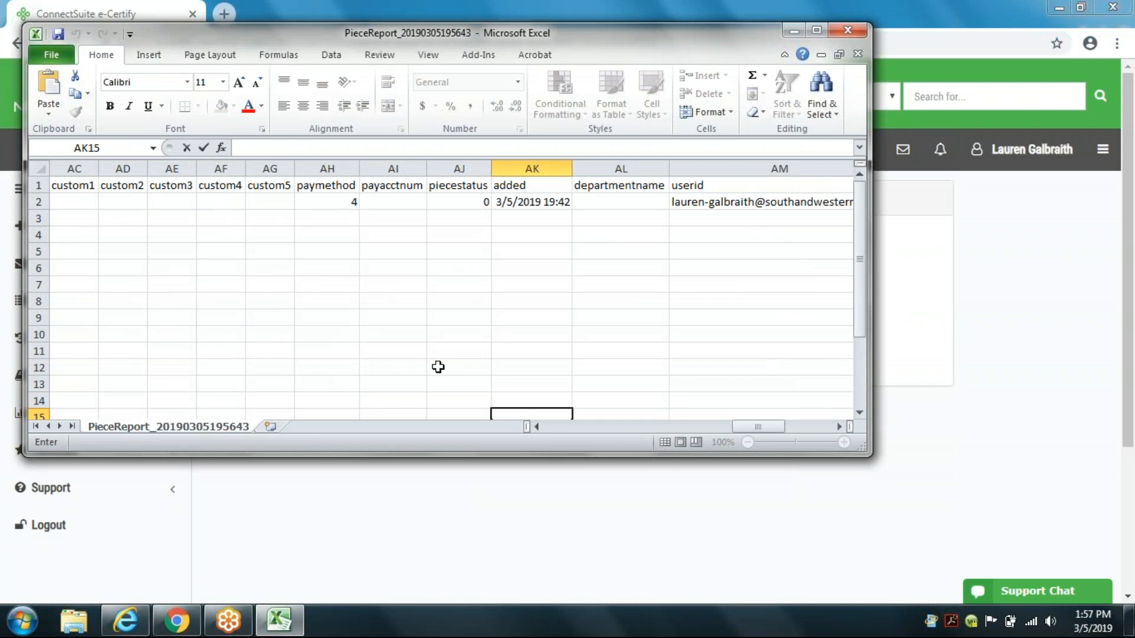
drag(756, 429, 818, 427)
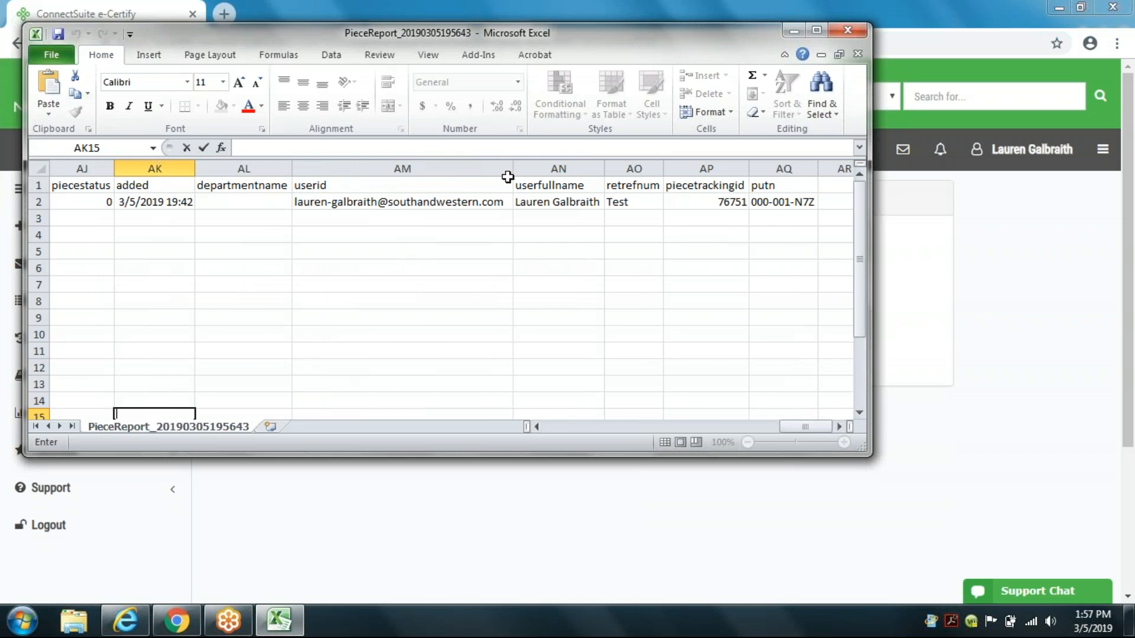
click(847, 30)
click(588, 335)
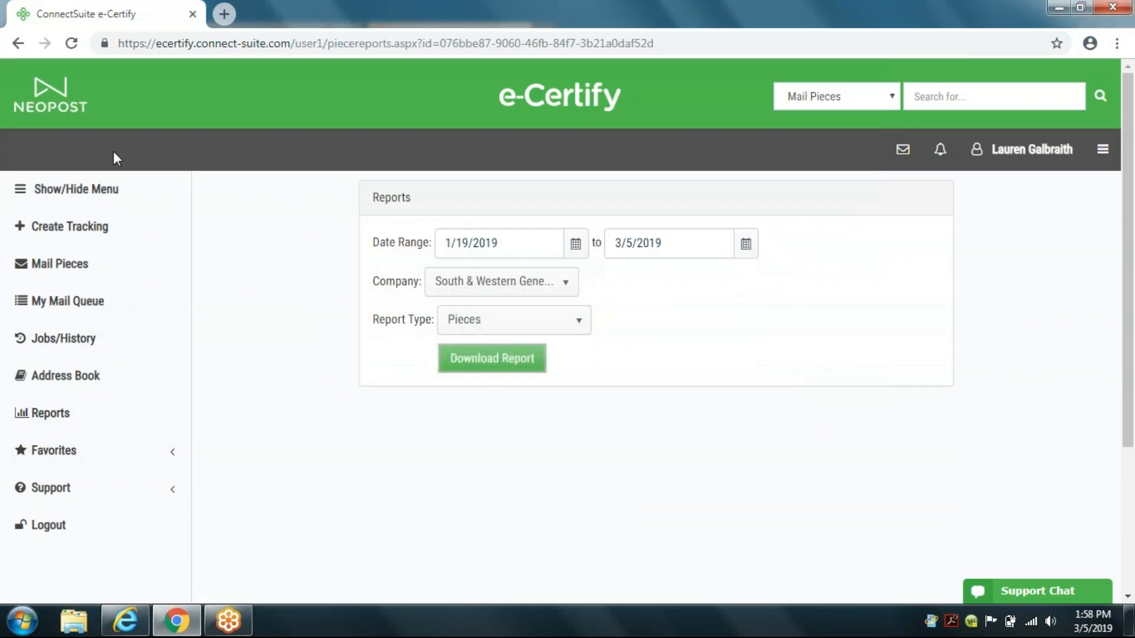
Step: Return to the home page, open the Support Chat form and minimize it
click(59, 102)
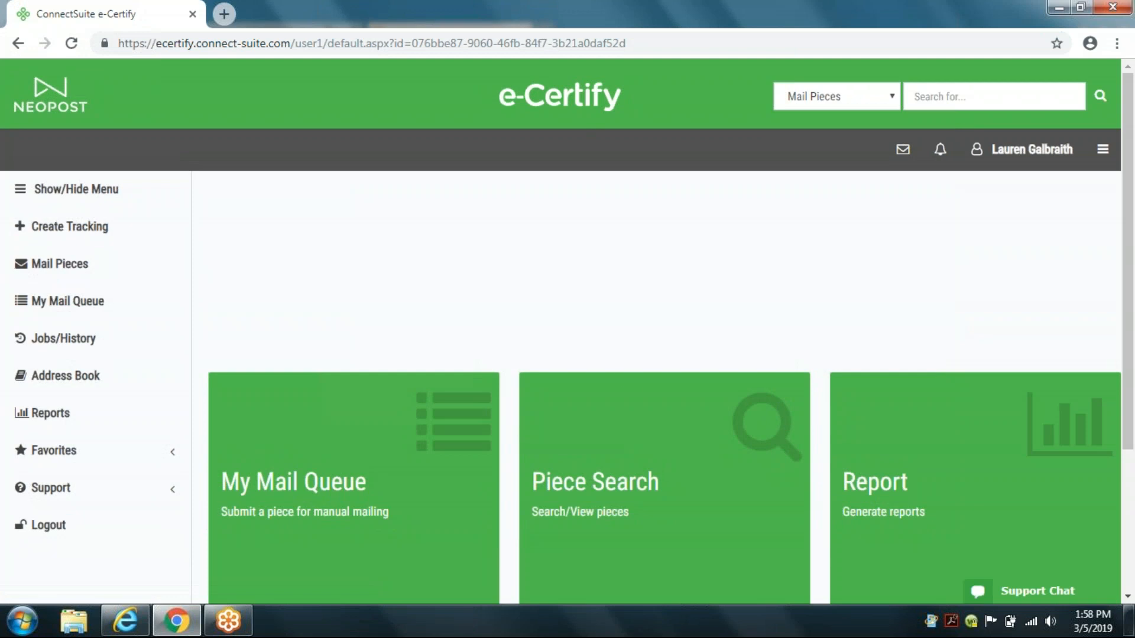
scroll(850, 393, down, 3)
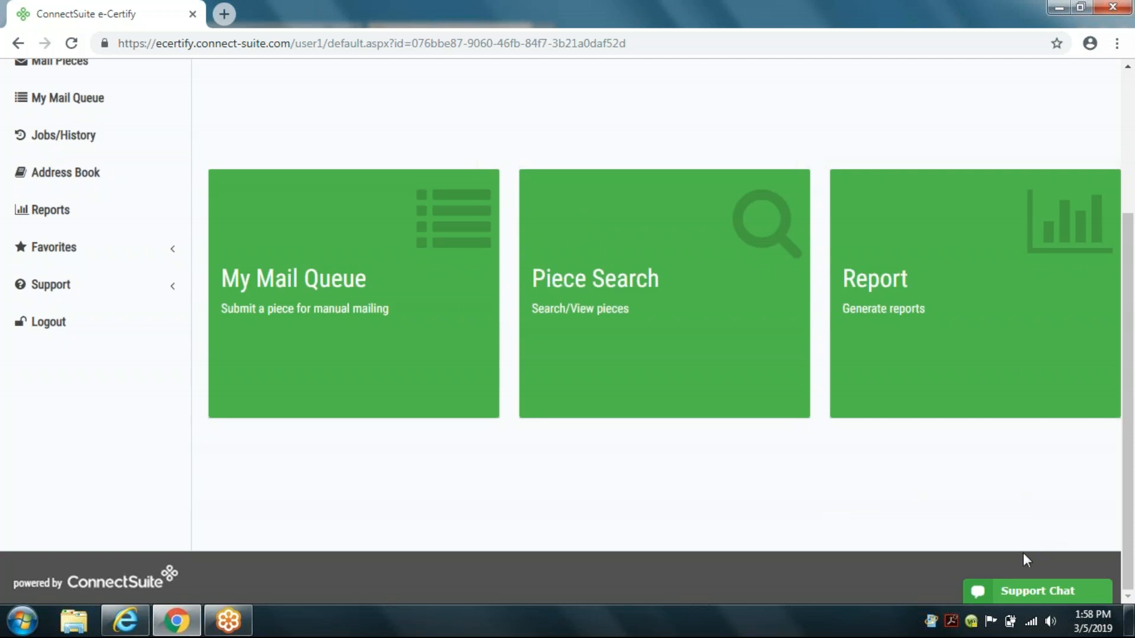
click(1039, 594)
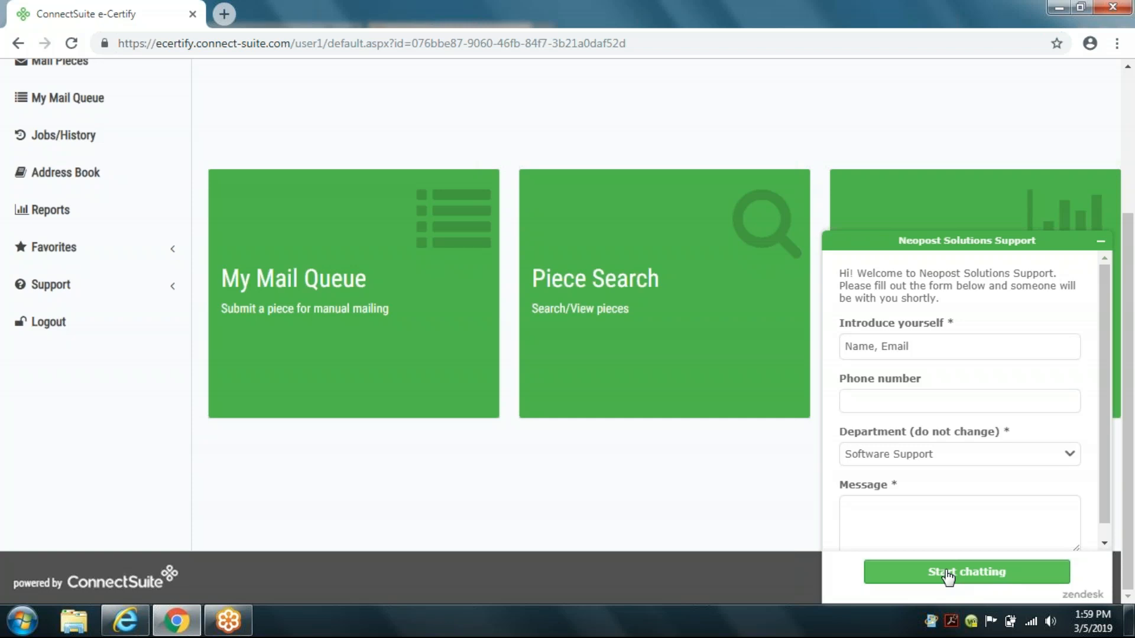
click(1100, 241)
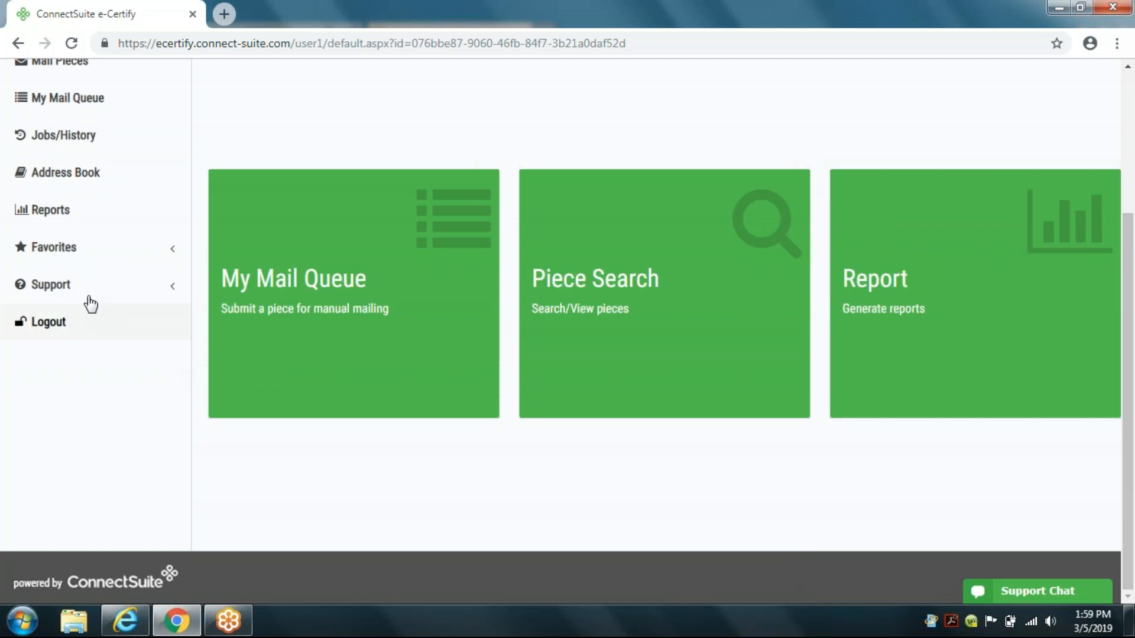
Step: Open the support Contact form and review its fields
click(70, 287)
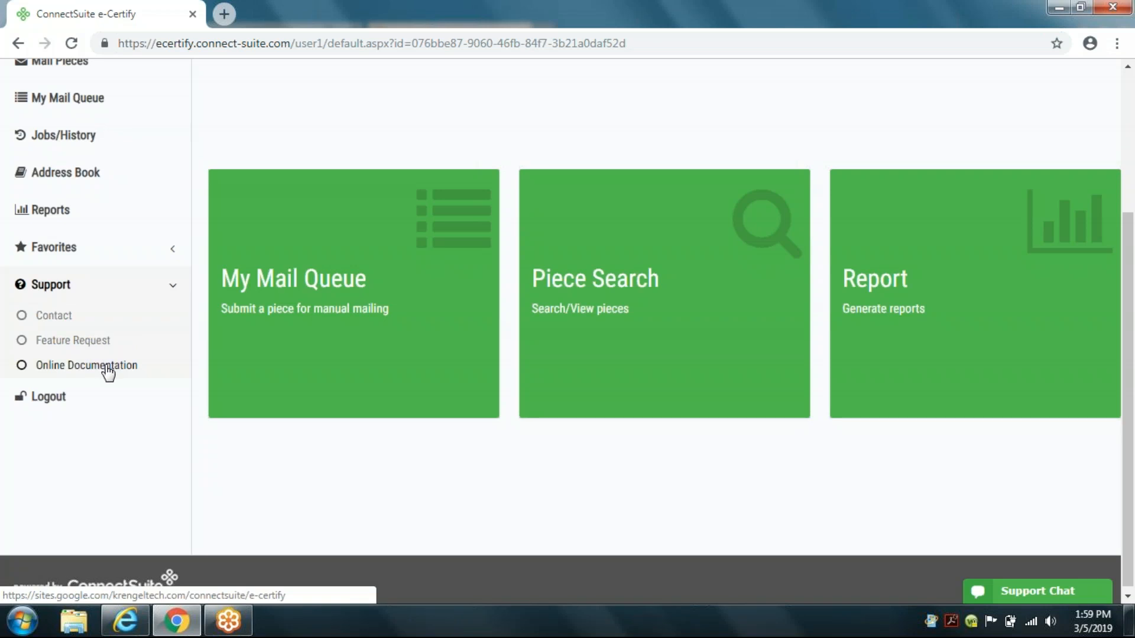
click(62, 318)
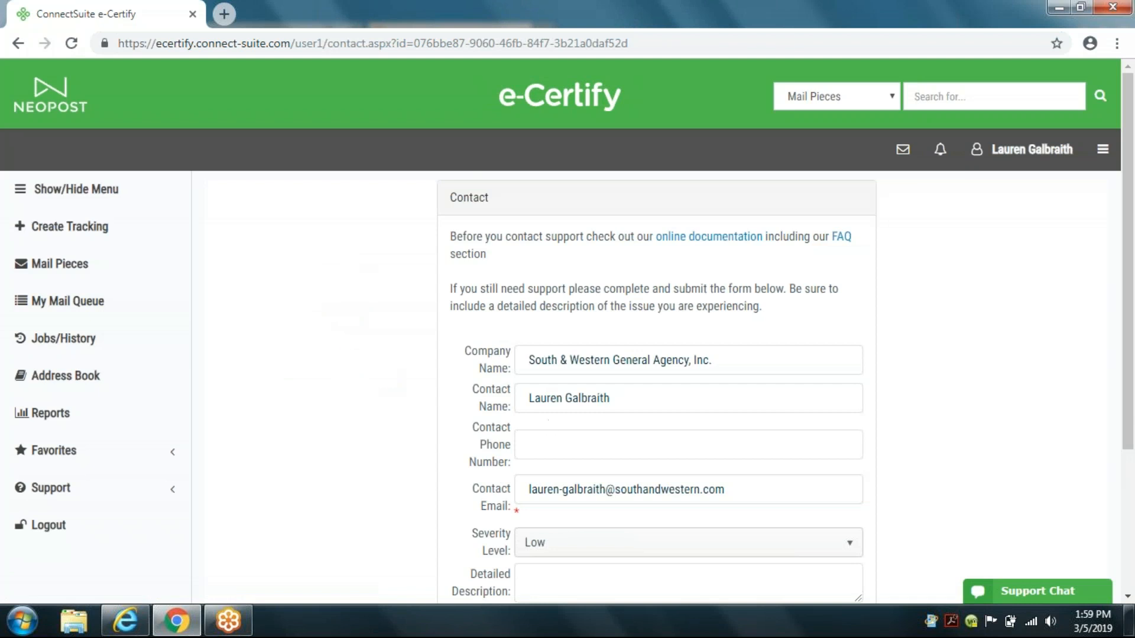
scroll(565, 542, down, 2)
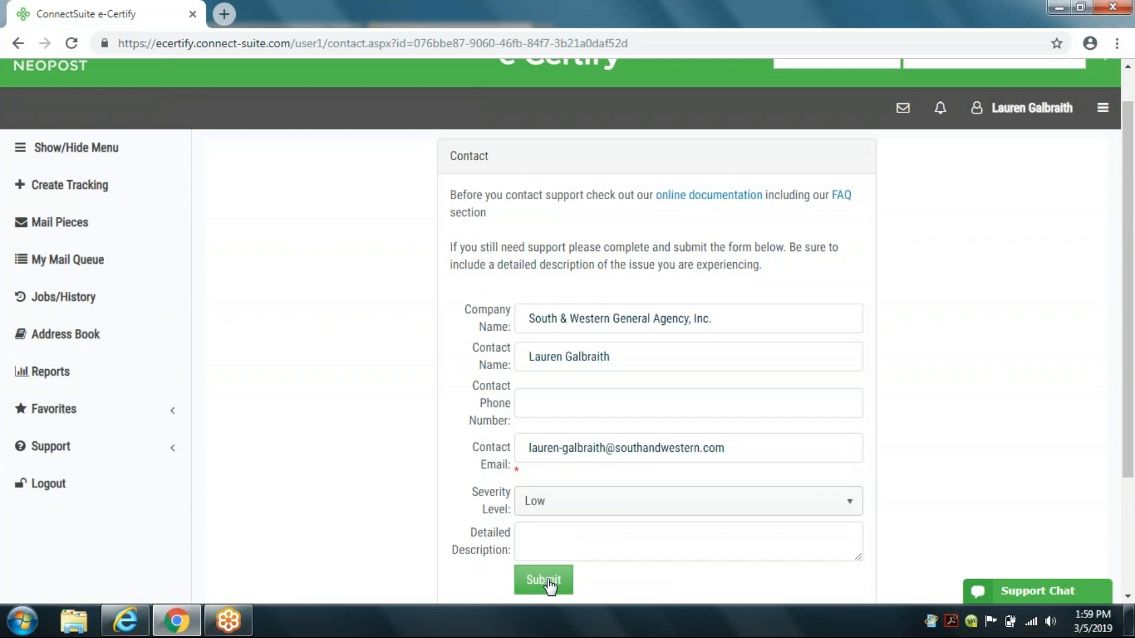
Step: Browse the online documentation pages for Mail Piece Creation and Users, then close the documentation tab
click(732, 205)
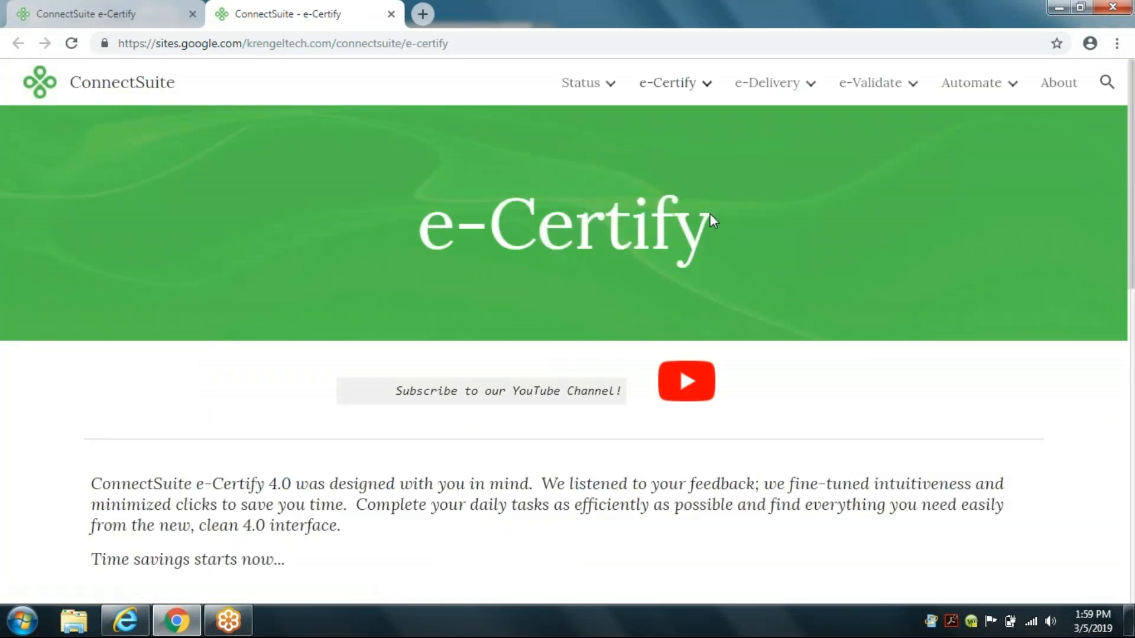
mouse_move(691, 87)
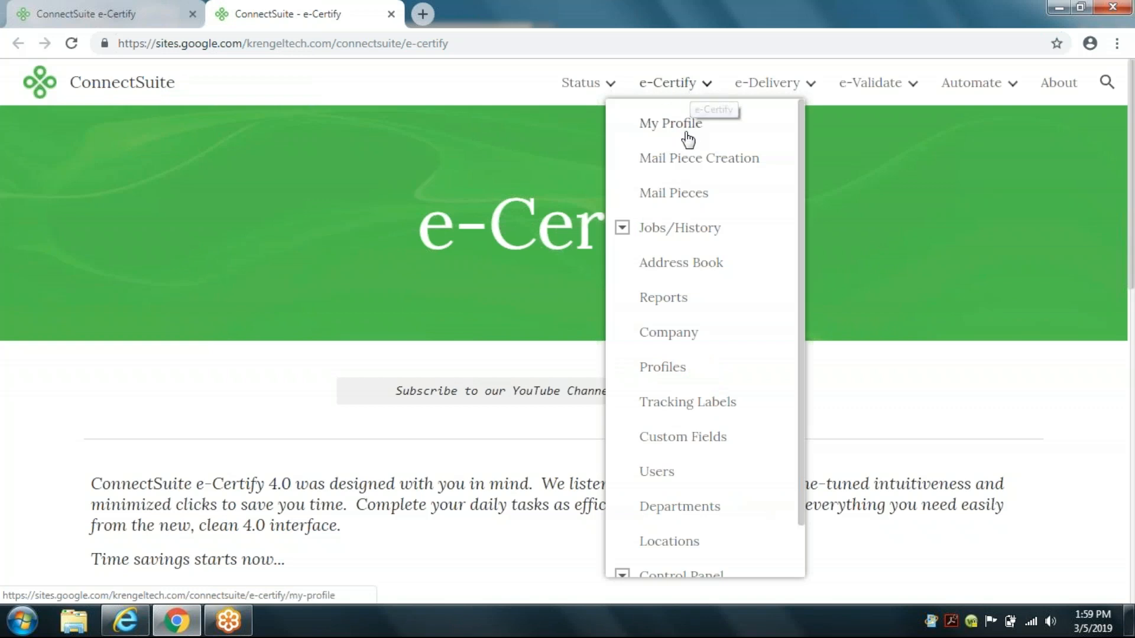
click(679, 163)
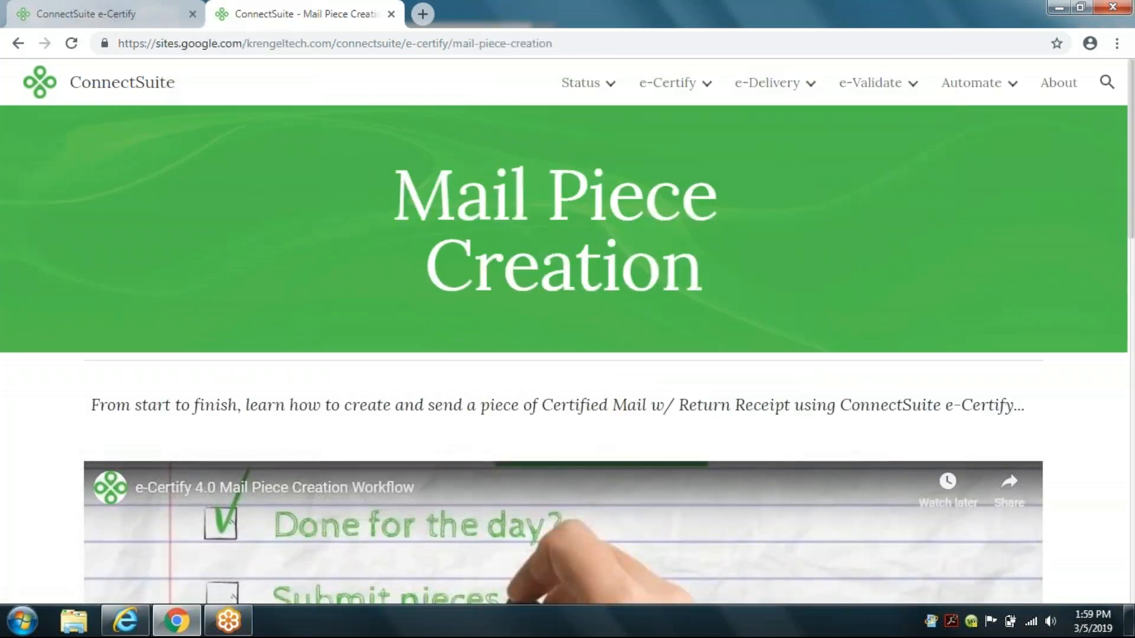
scroll(633, 274, down, 4)
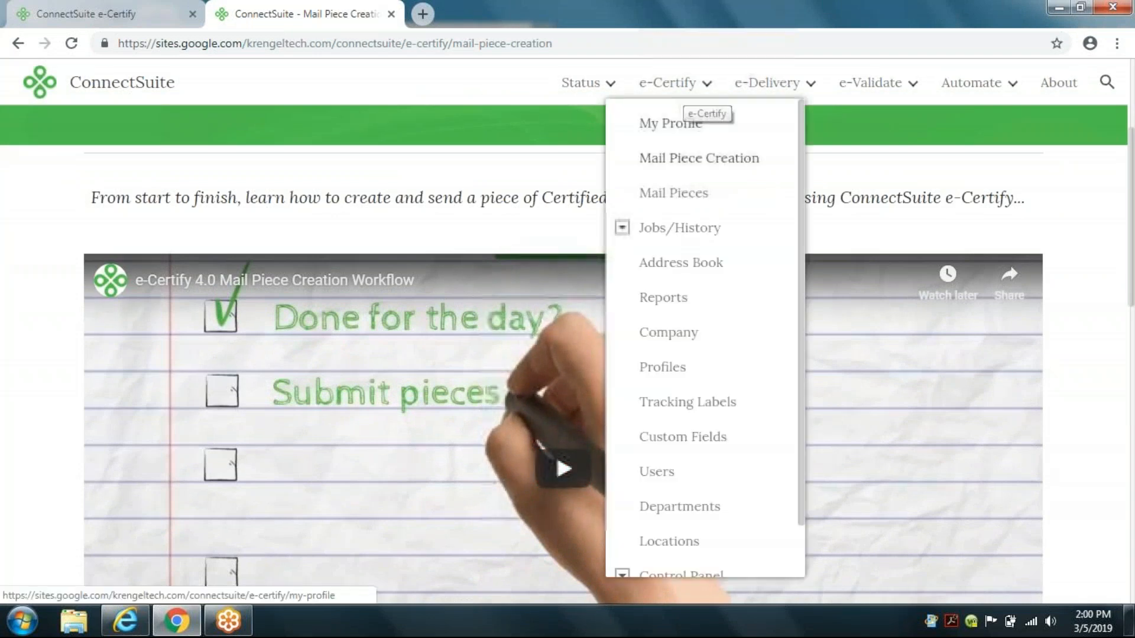
click(673, 476)
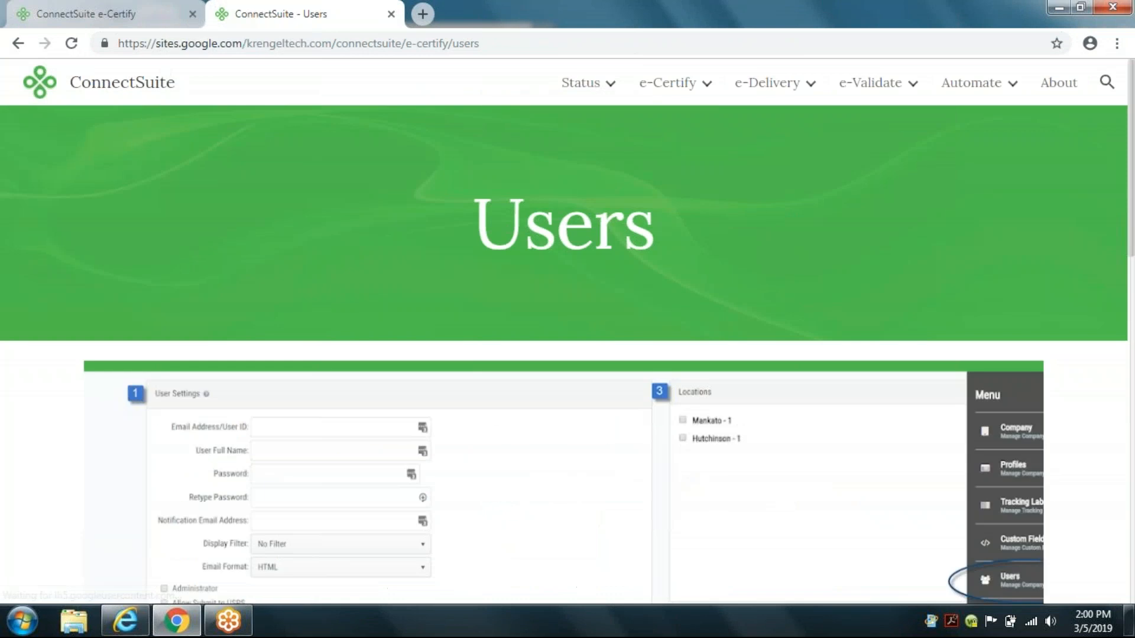
scroll(661, 481, down, 8)
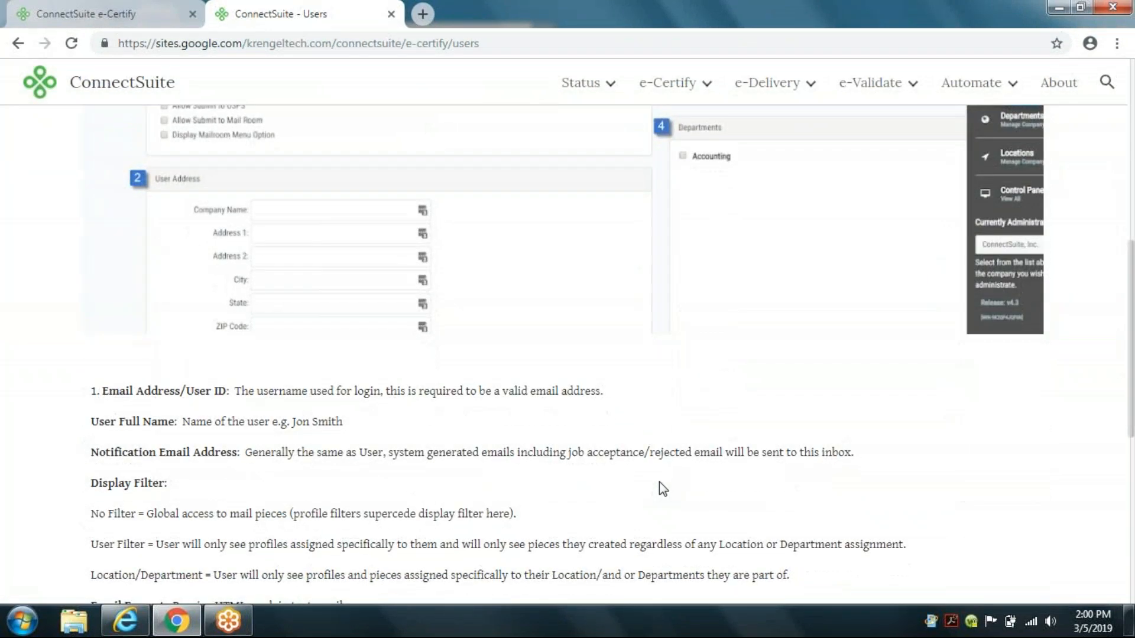
scroll(660, 482, down, 2)
scroll(648, 426, up, 3)
scroll(639, 355, up, 8)
mouse_move(684, 90)
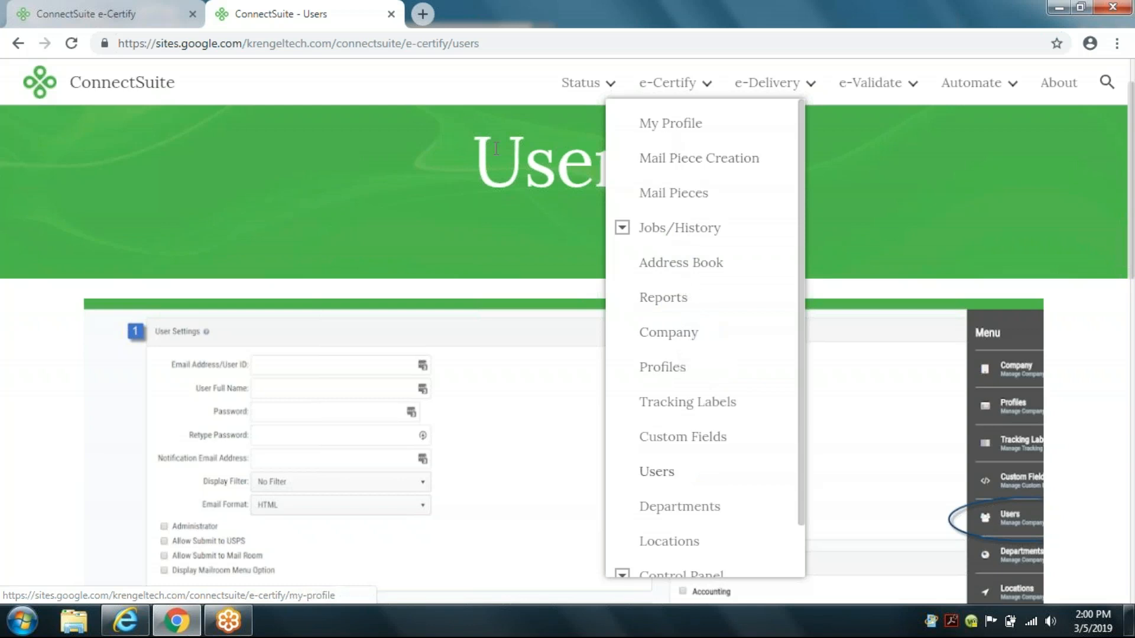
click(391, 14)
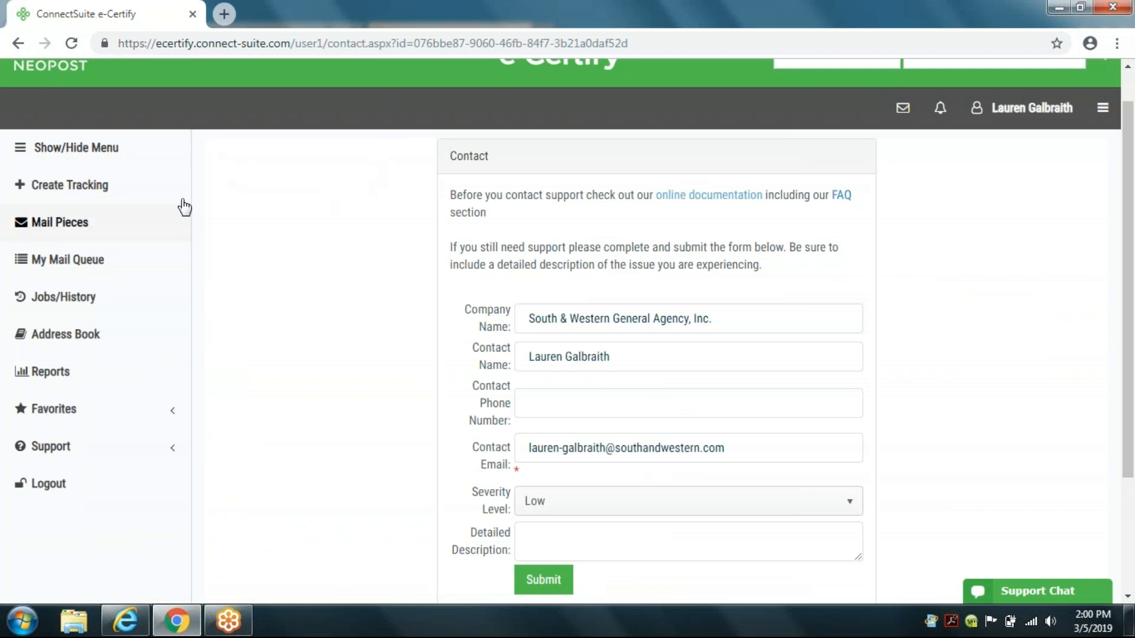
Step: Open My Profile and review the favorites, notification, homepage, shortcut and password settings
scroll(201, 213, up, 1)
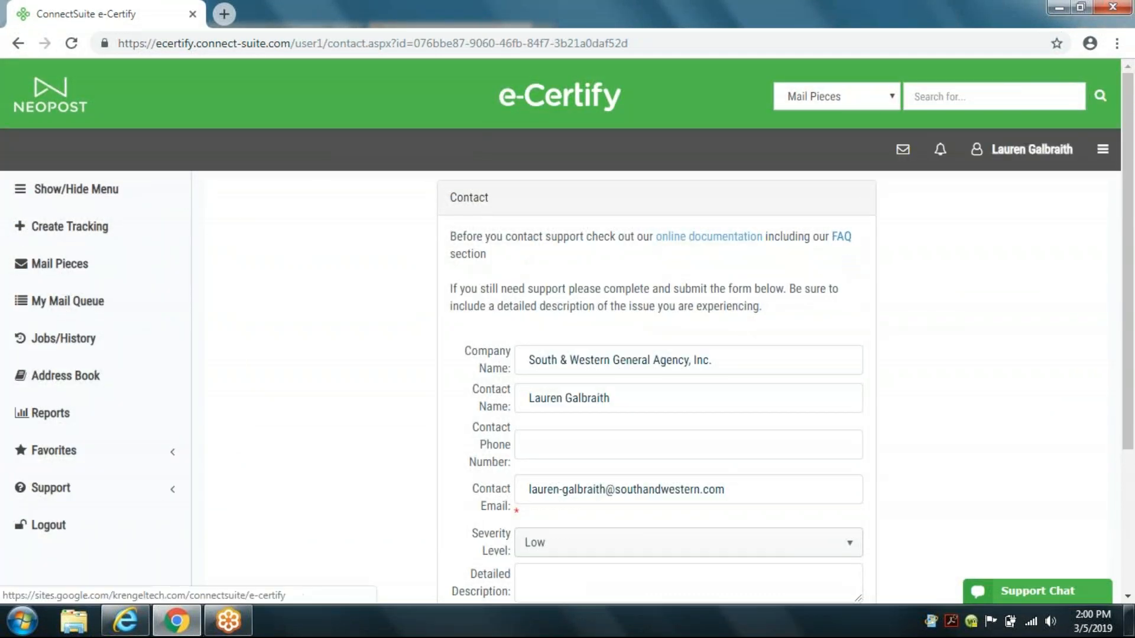
click(62, 100)
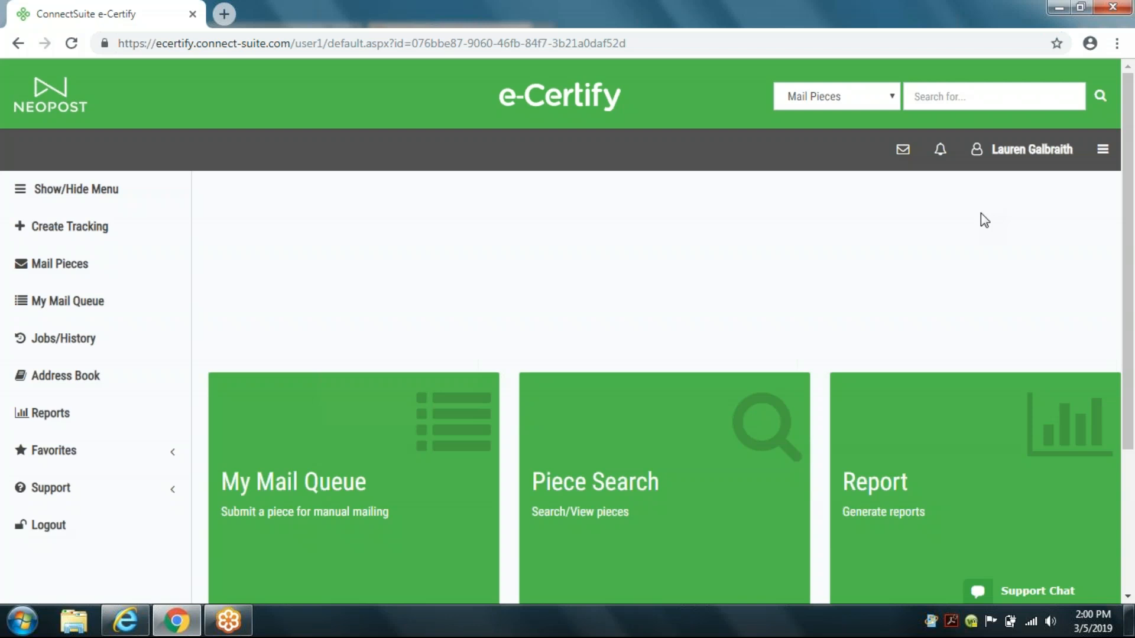
click(1033, 158)
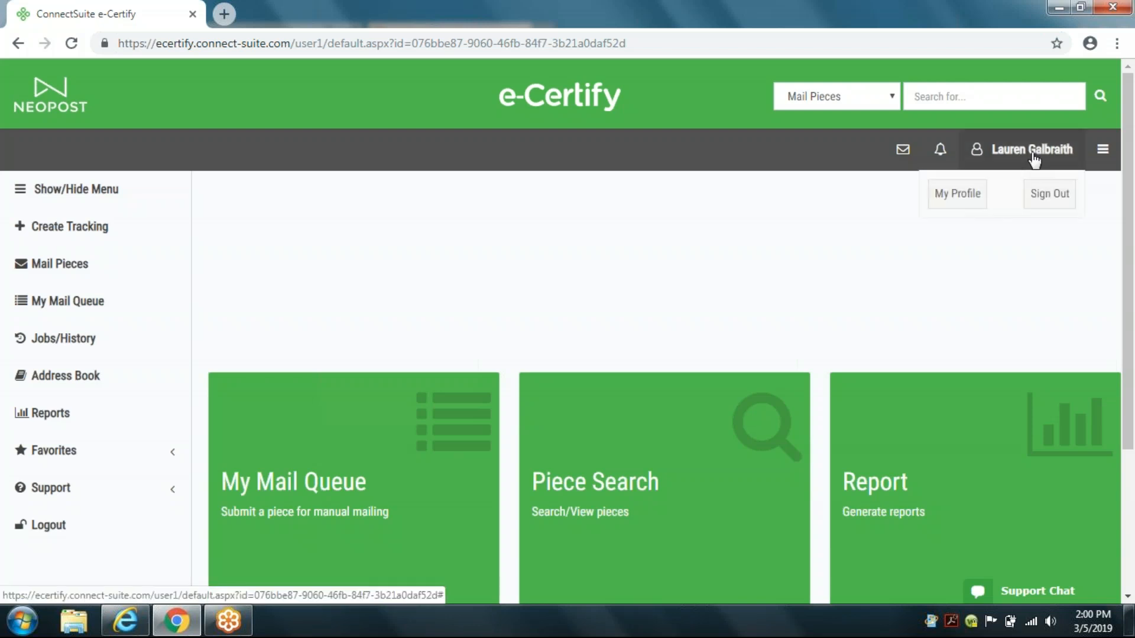
click(957, 193)
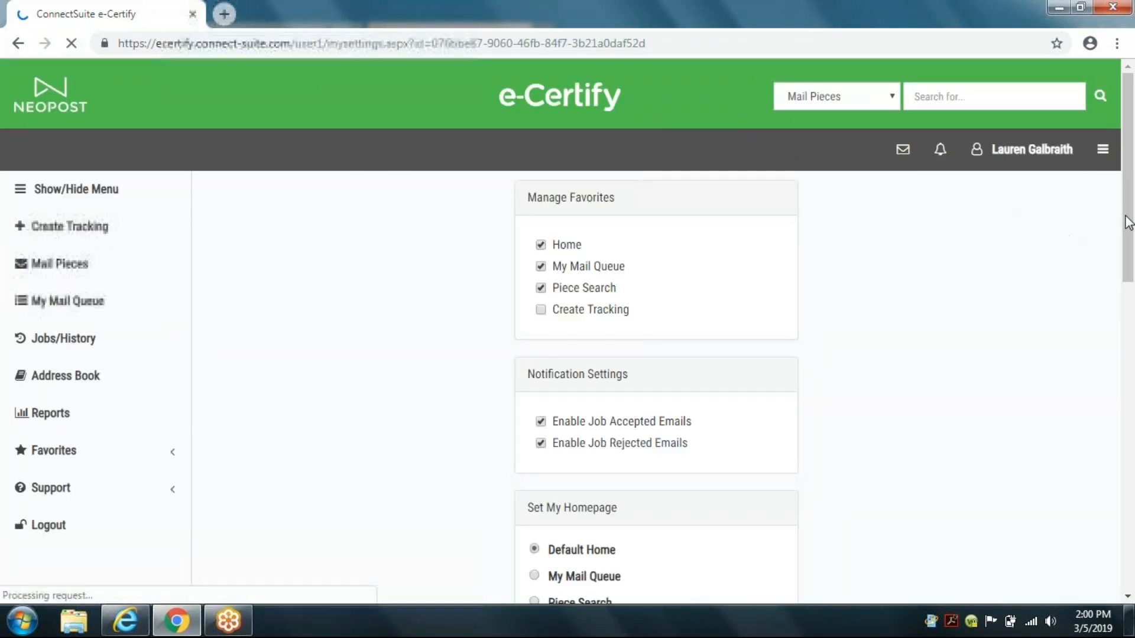
drag(1129, 192, 1101, 538)
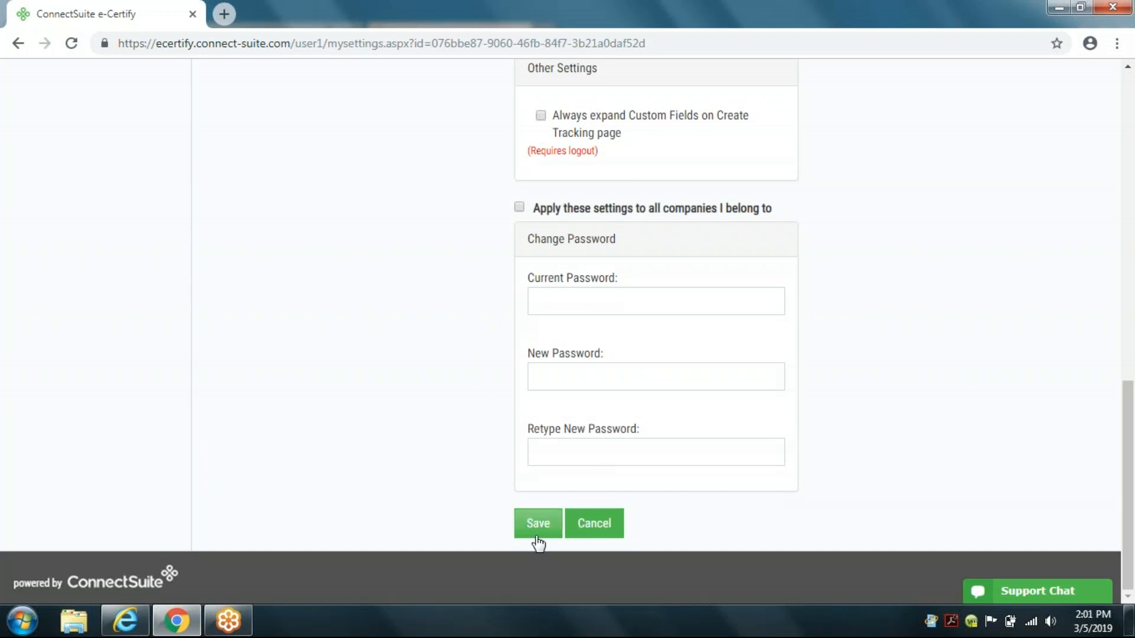
drag(1127, 449, 1064, 161)
drag(1130, 418, 1079, 65)
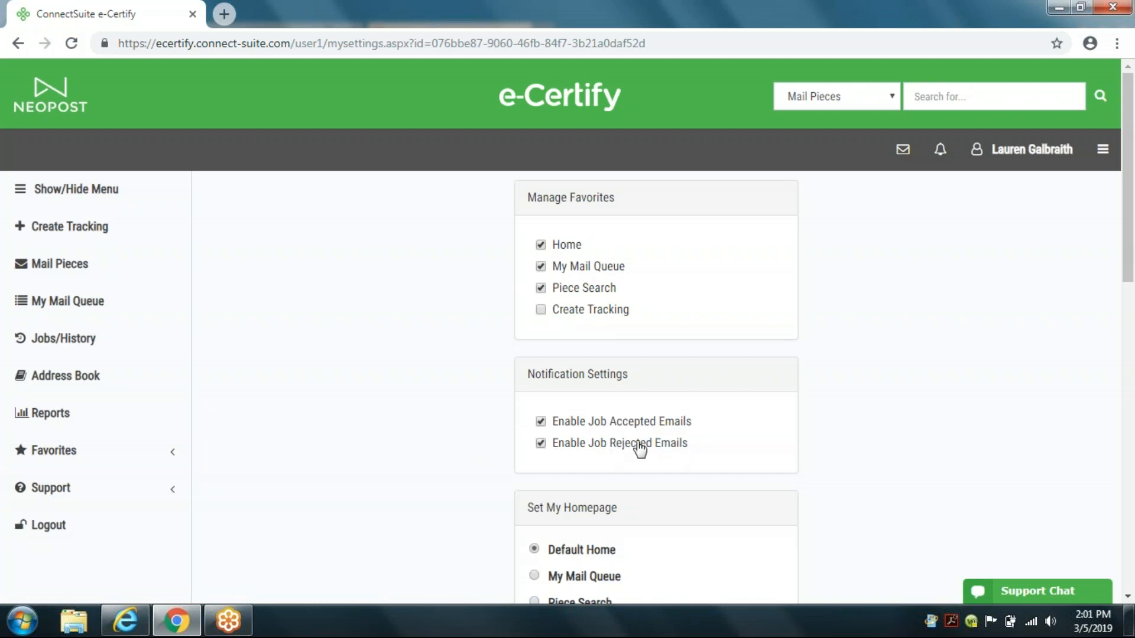
scroll(802, 507, down, 3)
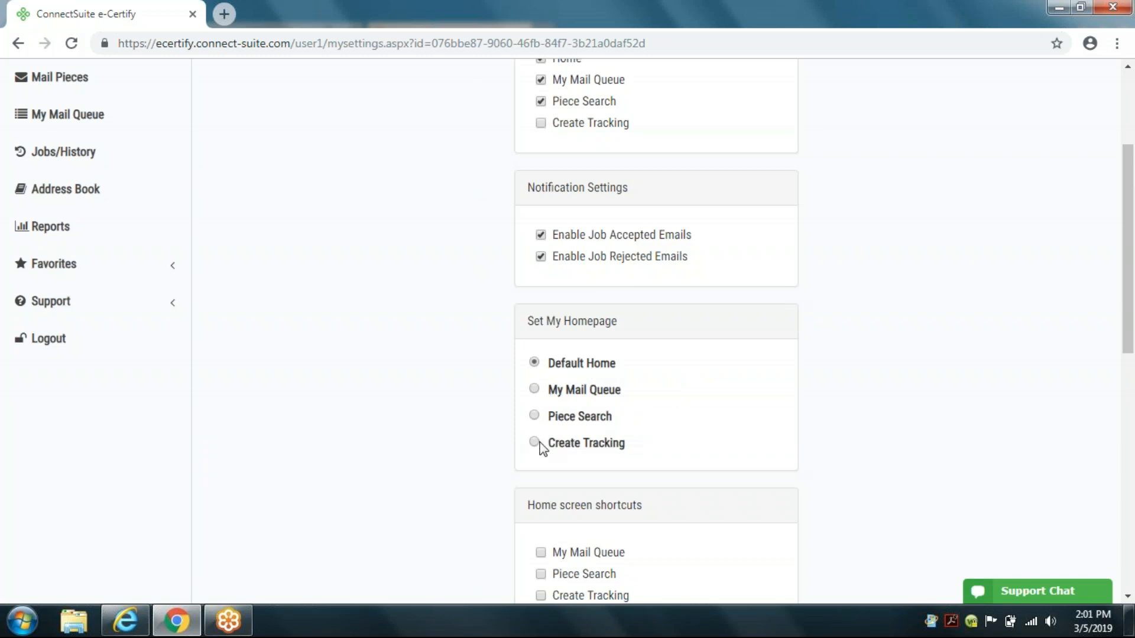
scroll(816, 422, down, 2)
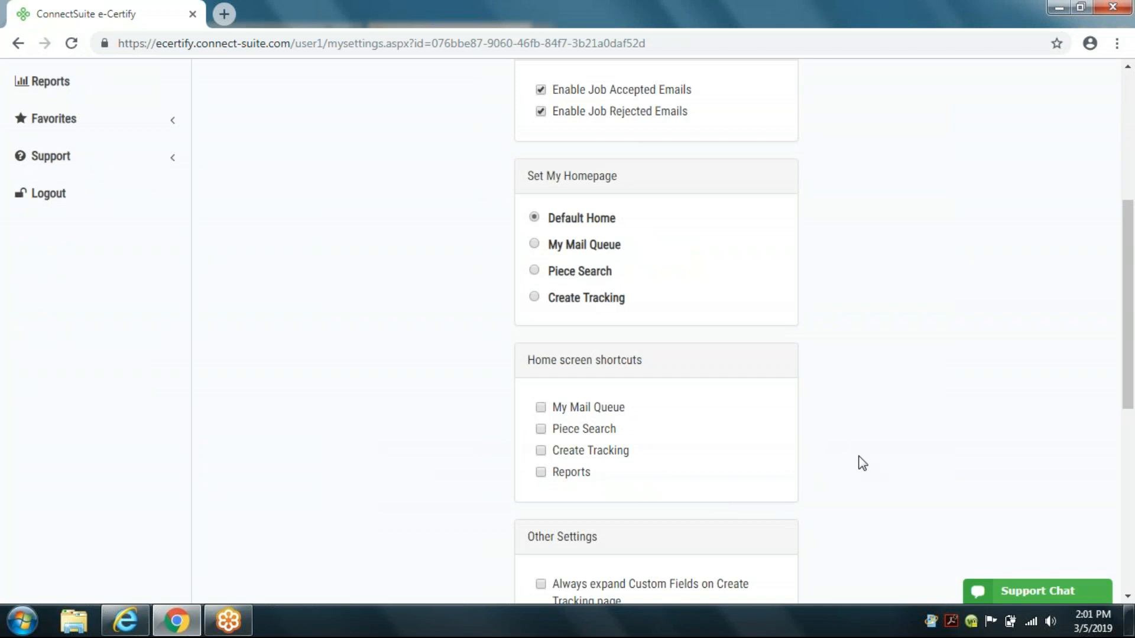
scroll(922, 321, up, 3)
scroll(933, 266, up, 2)
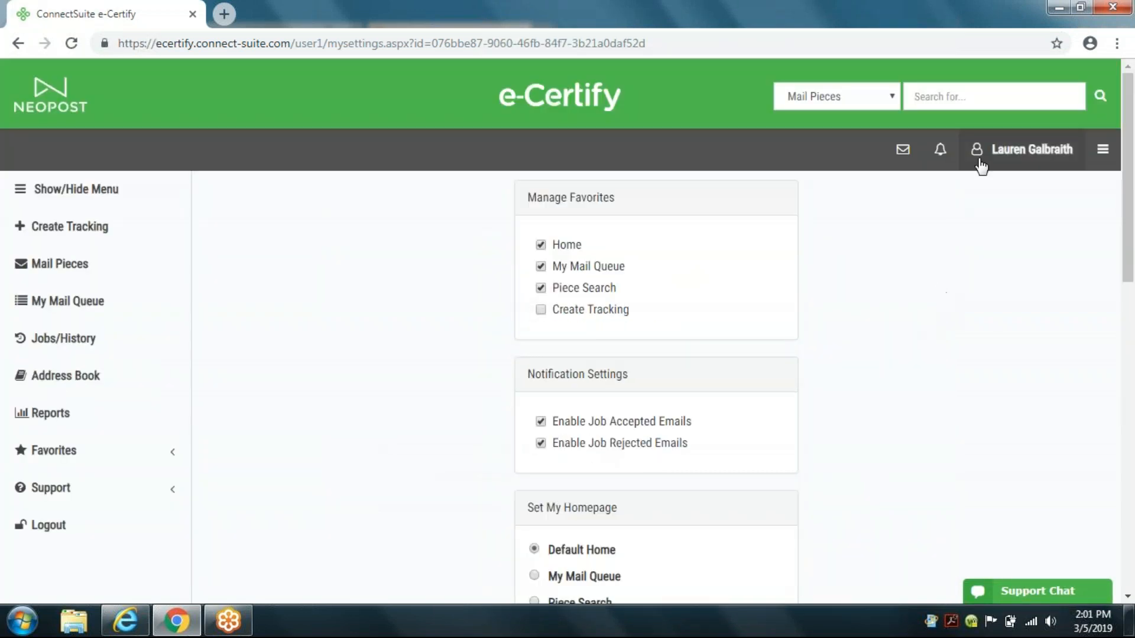
Step: In Custom Fields, make Return Reference Number and Custom Field 1 required, name Custom Field 1 njiojkokp, and save
click(1103, 151)
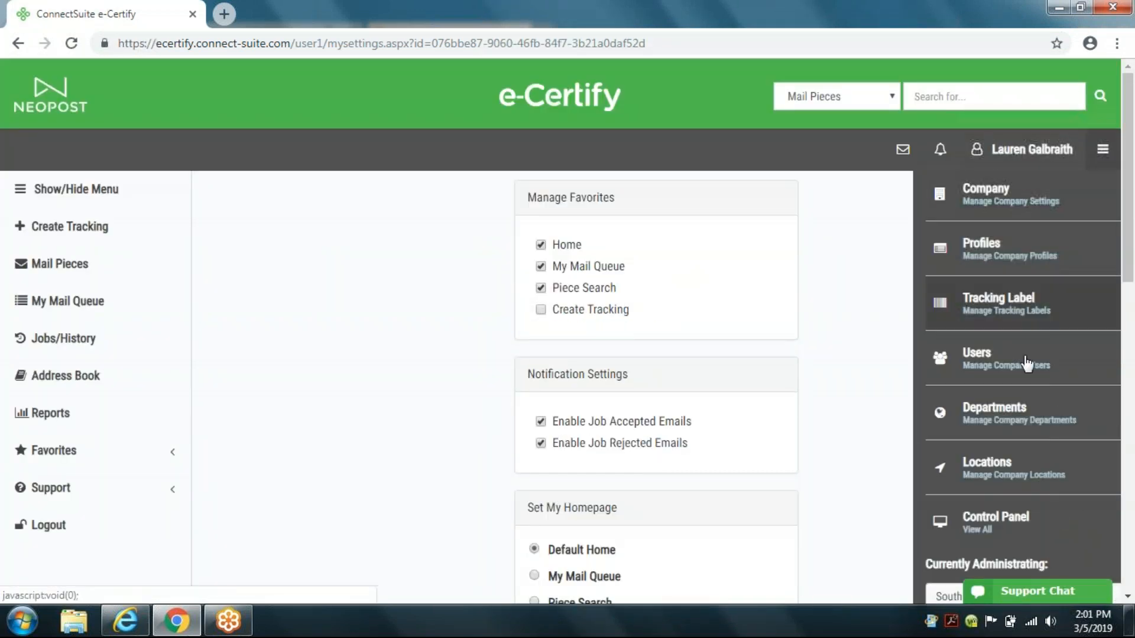
click(1013, 528)
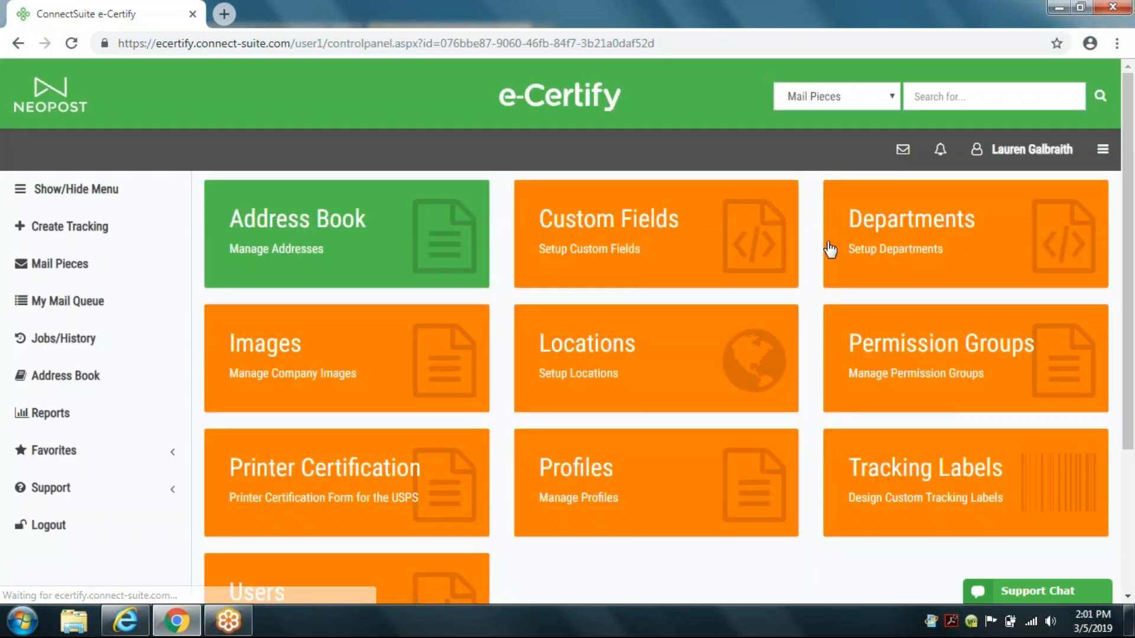
click(627, 235)
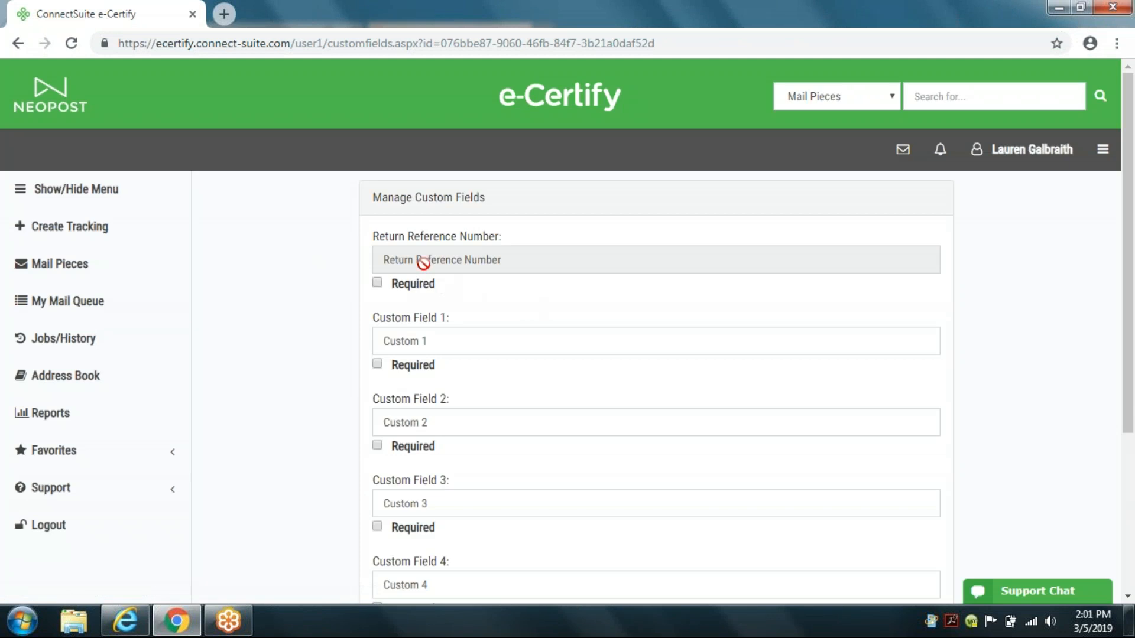
click(377, 282)
drag(445, 341, 365, 341)
text(njiojkokp)
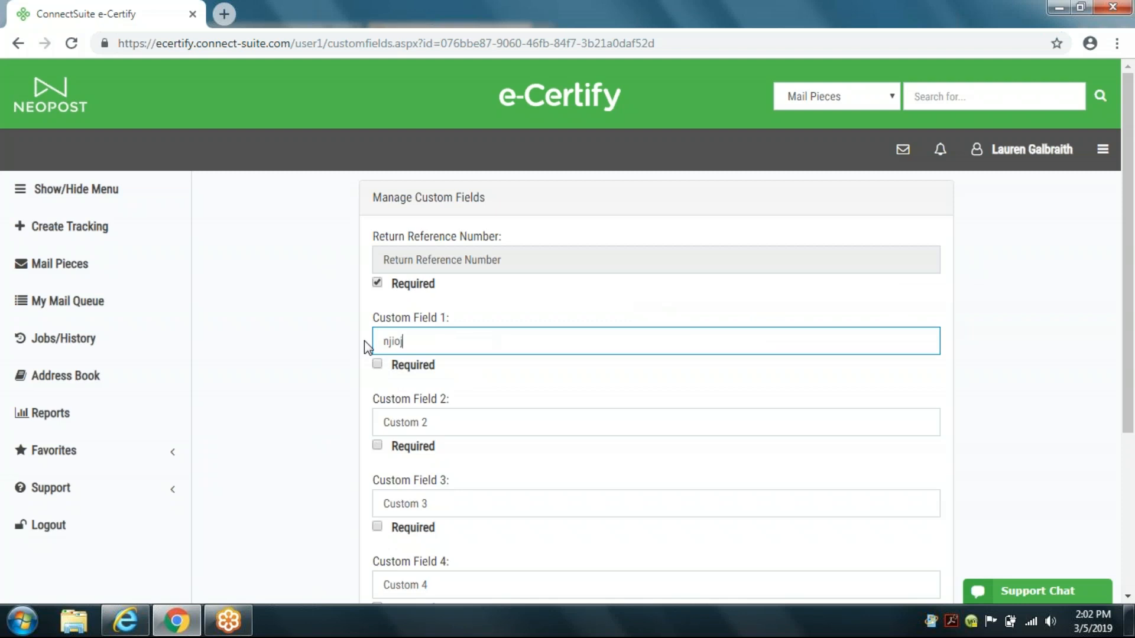
click(378, 364)
scroll(513, 390, down, 4)
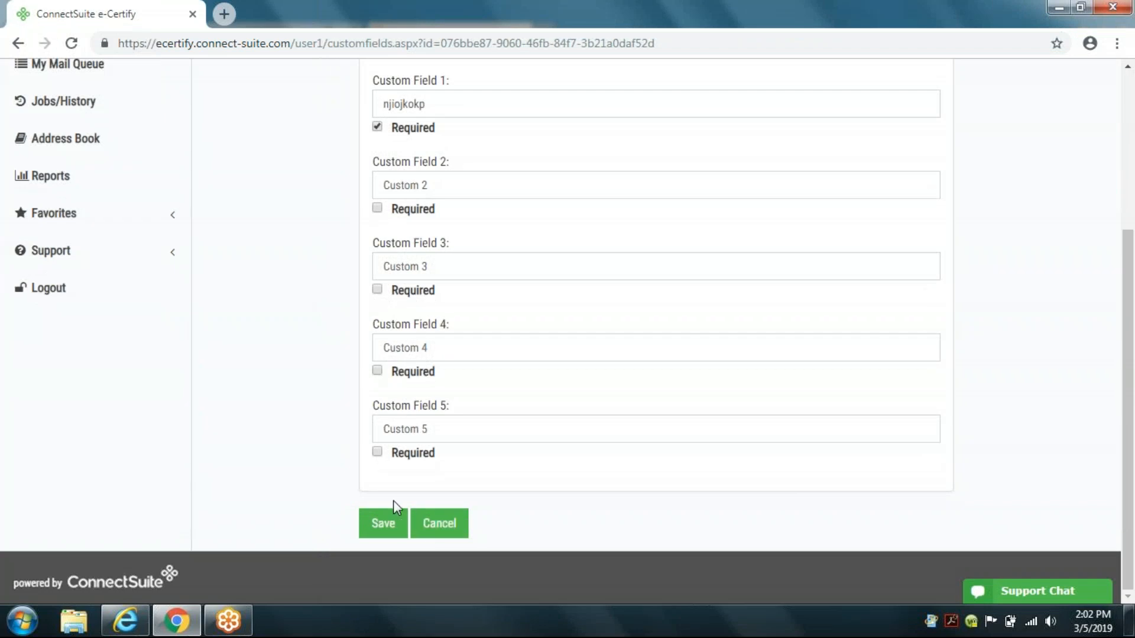
click(456, 526)
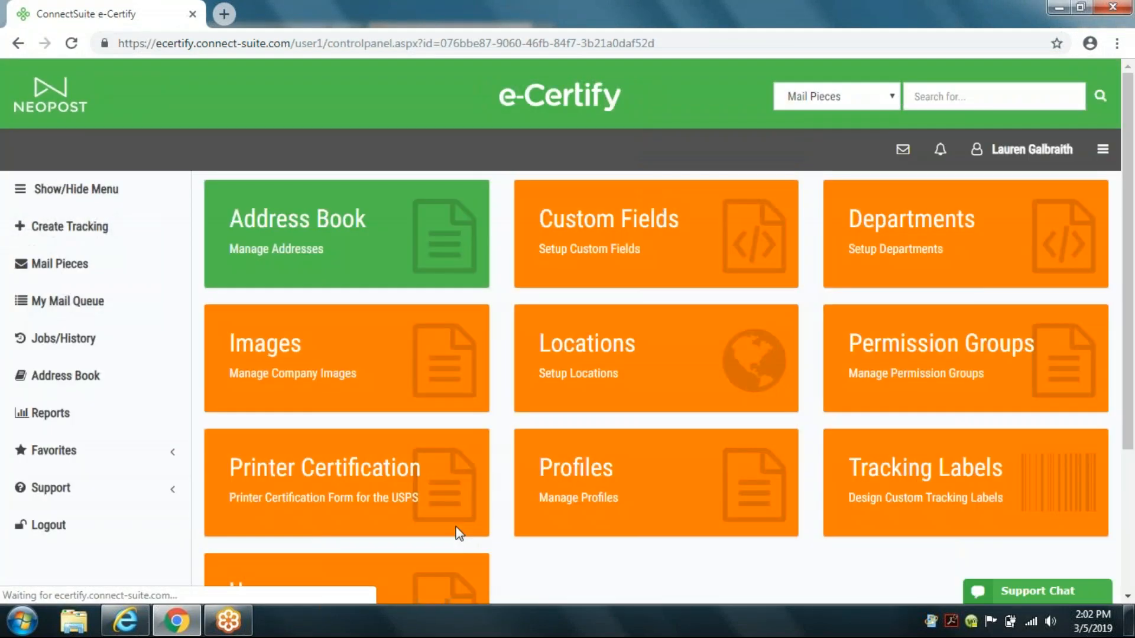
click(106, 212)
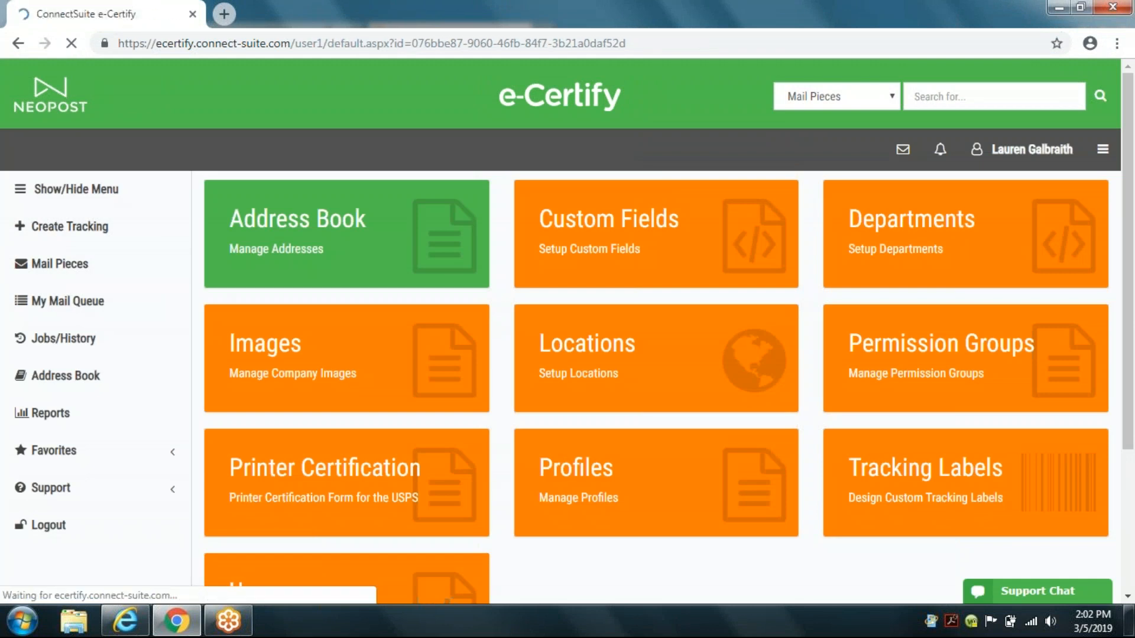